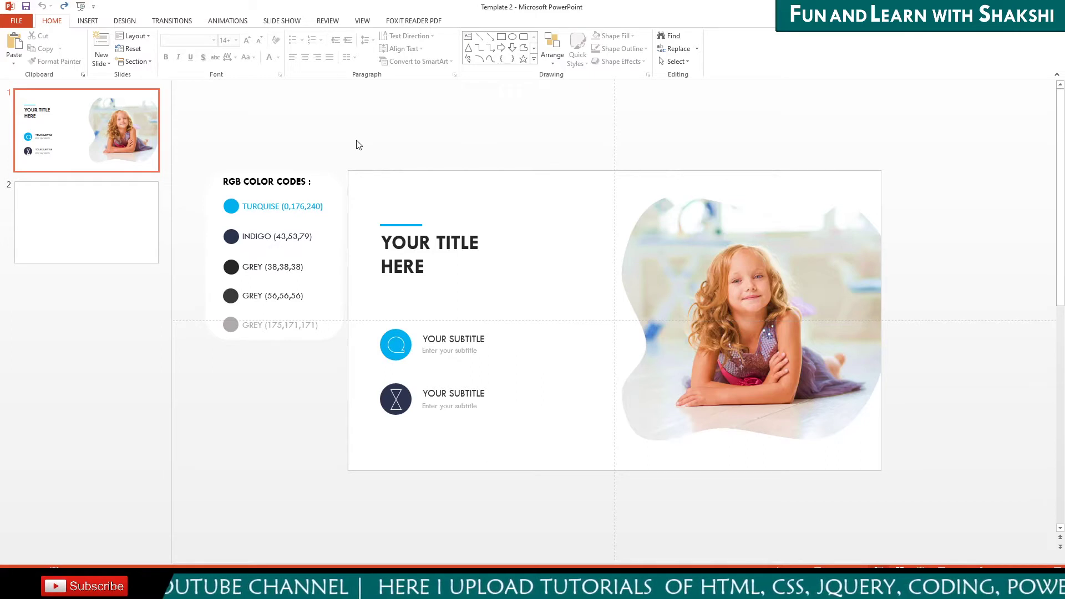
Preview slide 1 as a slide show, then draw a rectangle covering all of slide 2
key("F5")
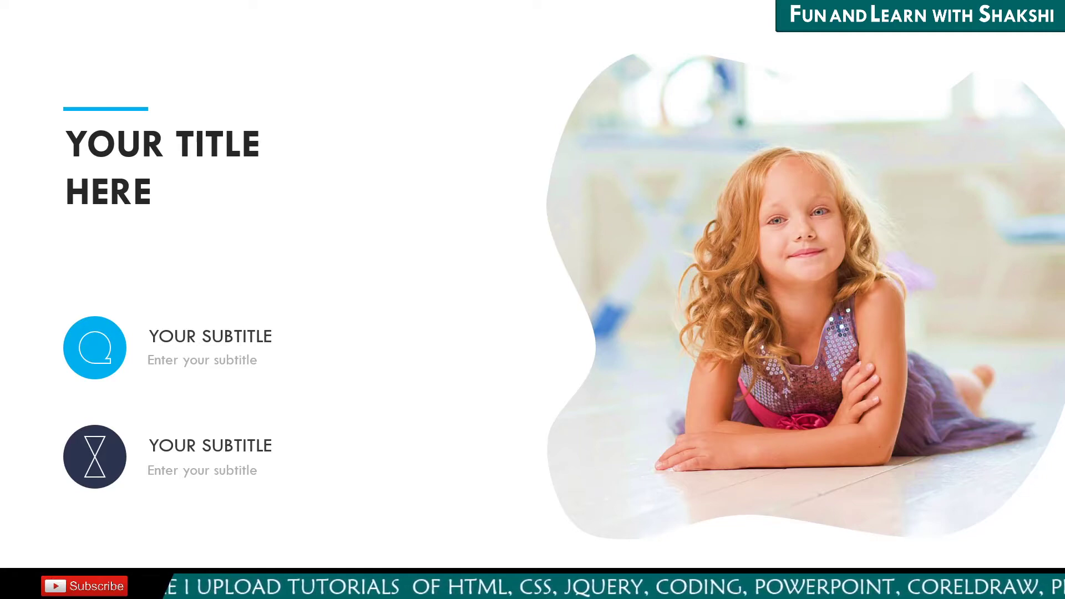
key("Escape")
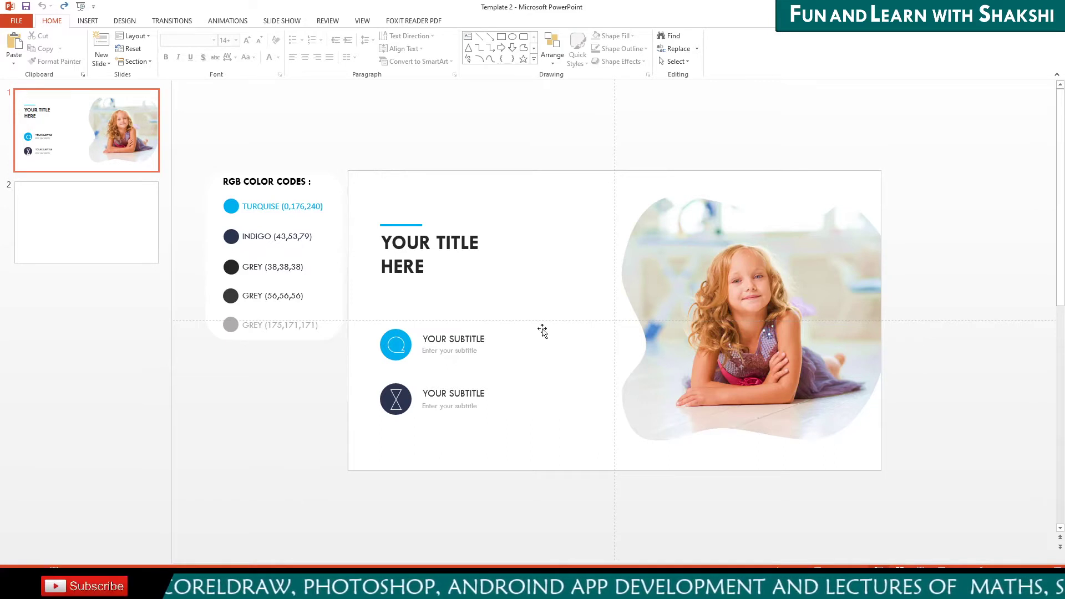
scroll(622, 331, "down", 1)
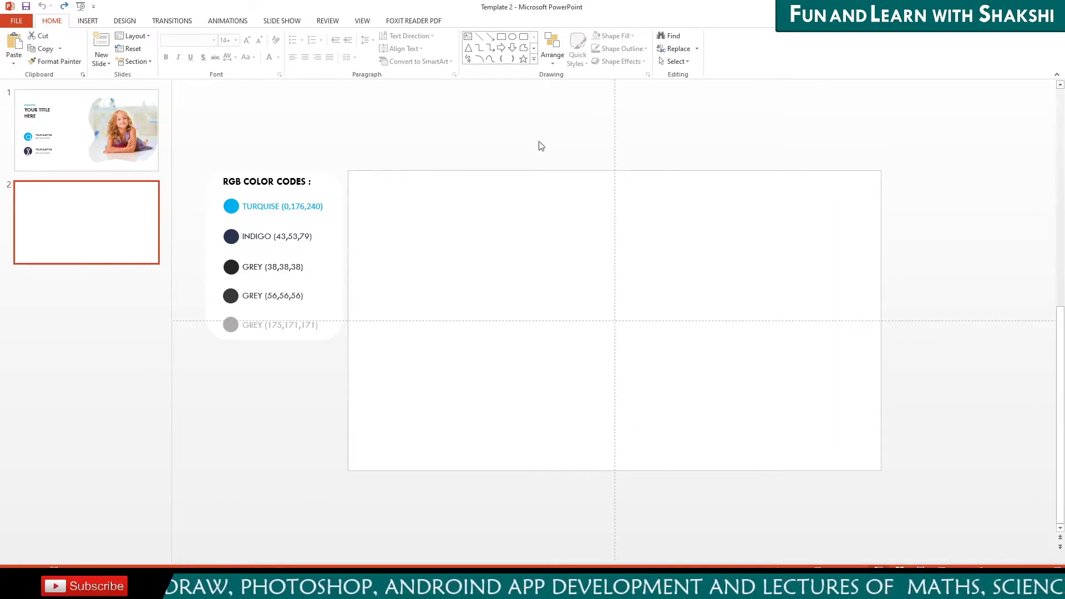
left_click(501, 37)
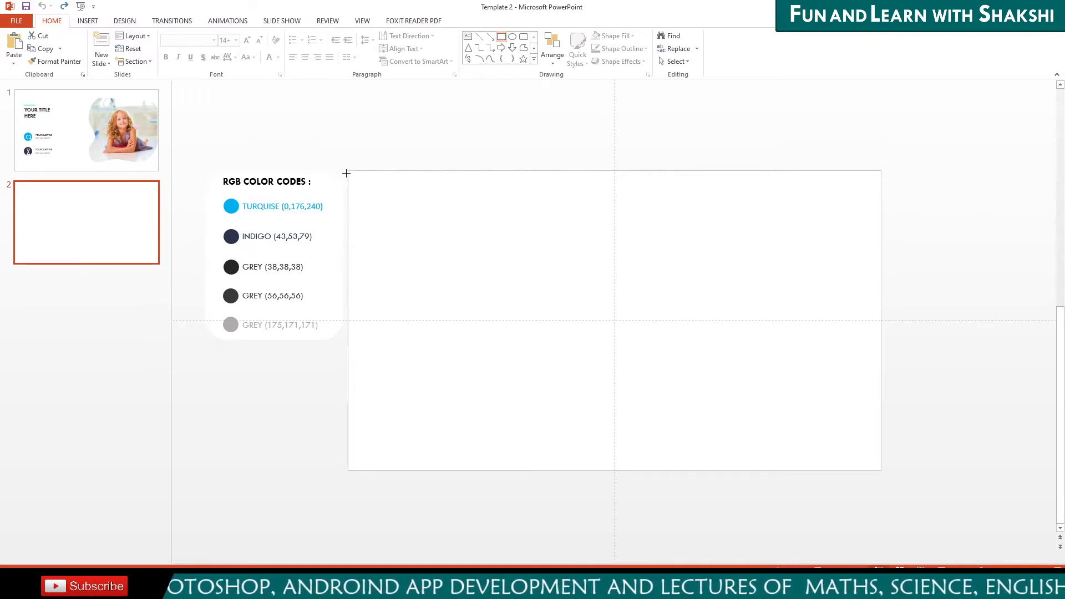
left_click_drag(347, 170, 827, 475)
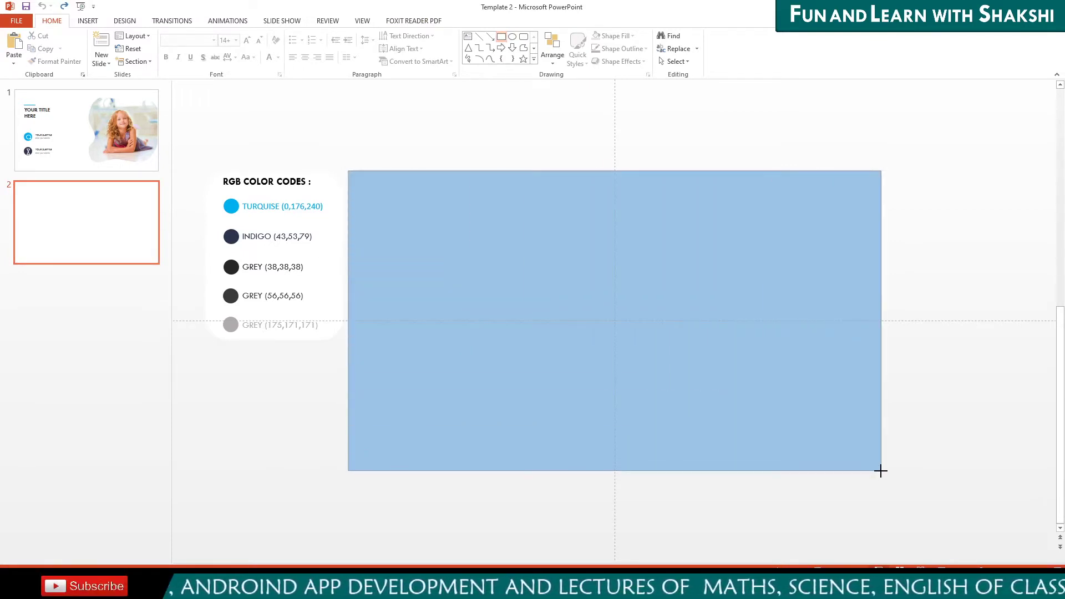
left_click_drag(827, 475, 881, 470)
Change the rectangle's outline colour and fill it with white
left_click(478, 21)
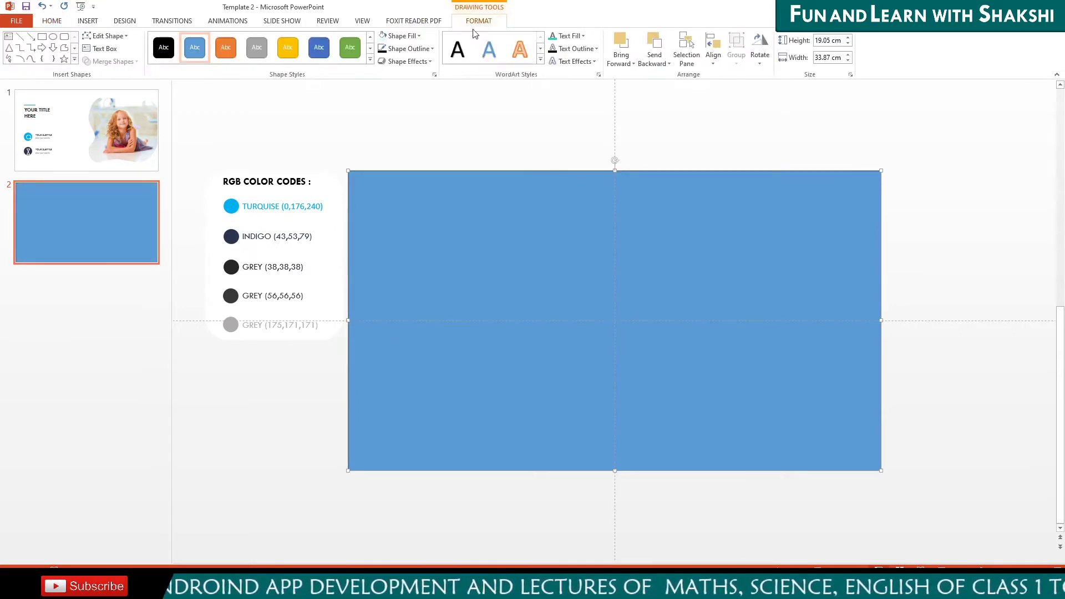
left_click(420, 49)
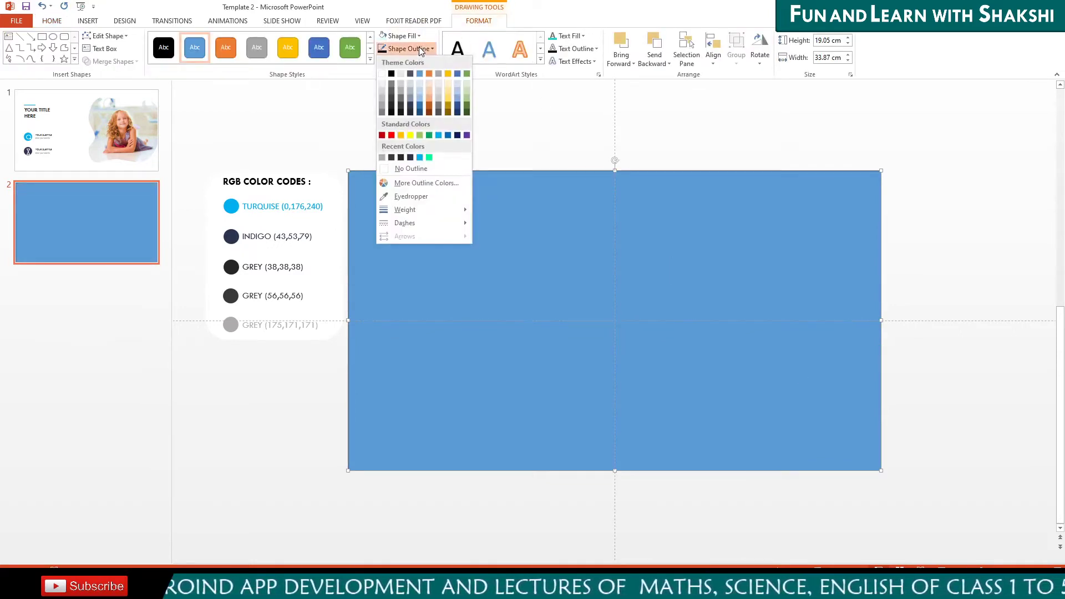
left_click(420, 185)
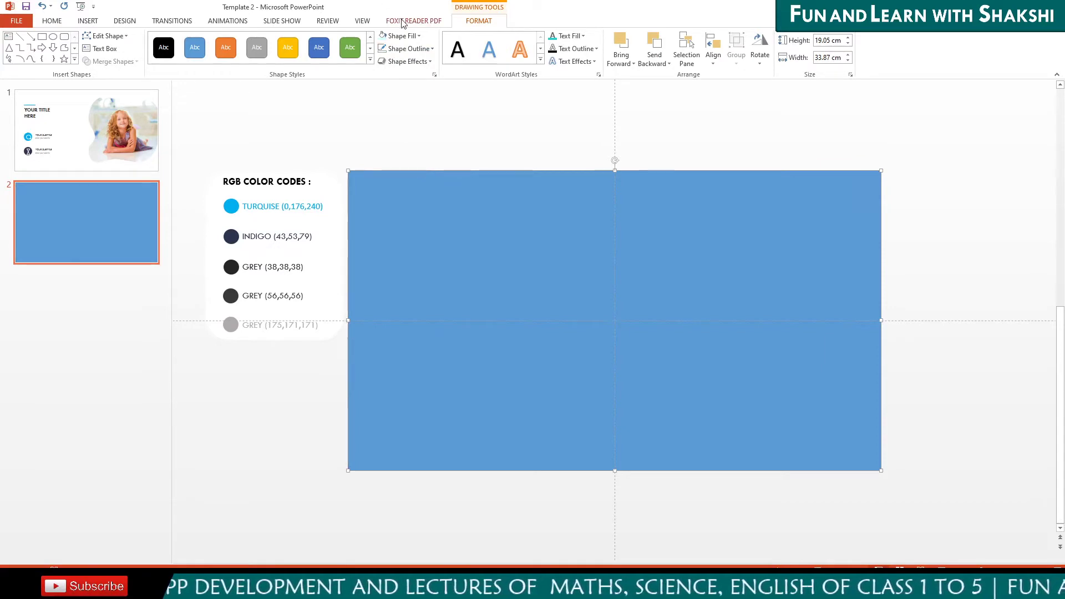
left_click(405, 36)
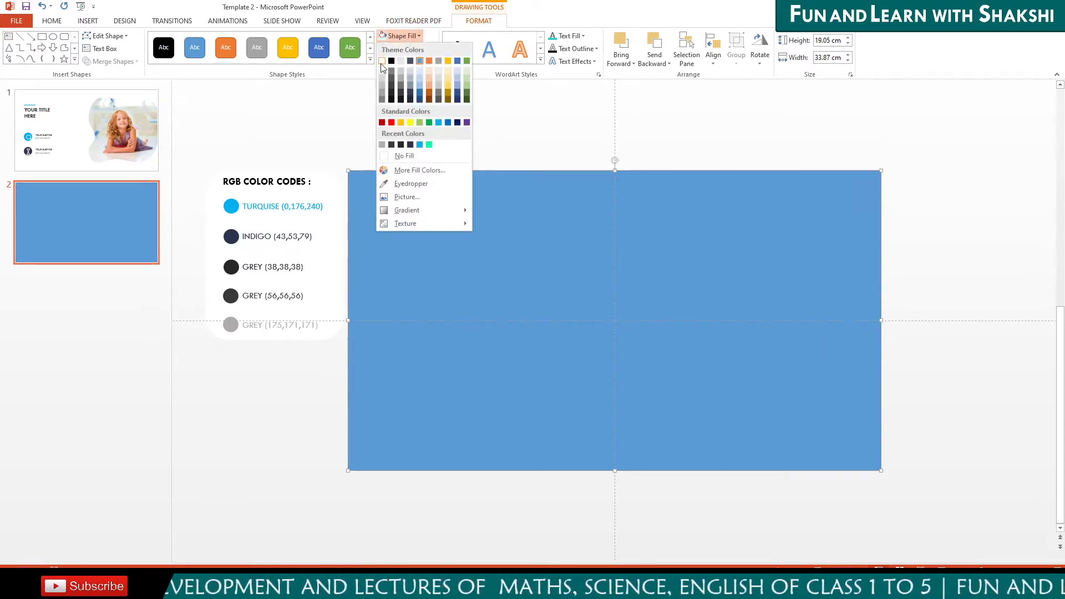
left_click(383, 61)
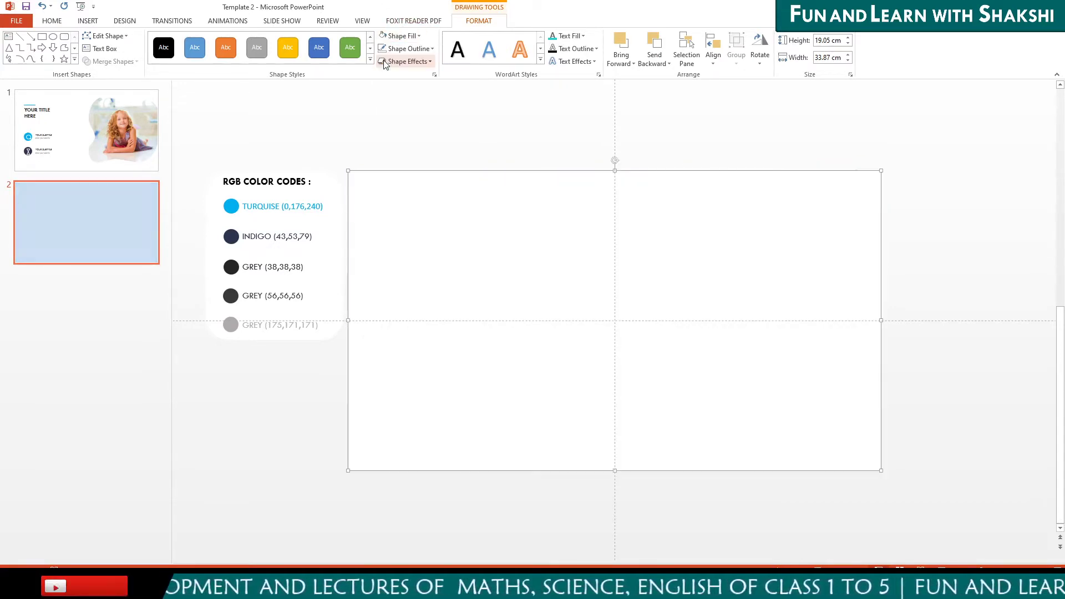
left_click(432, 117)
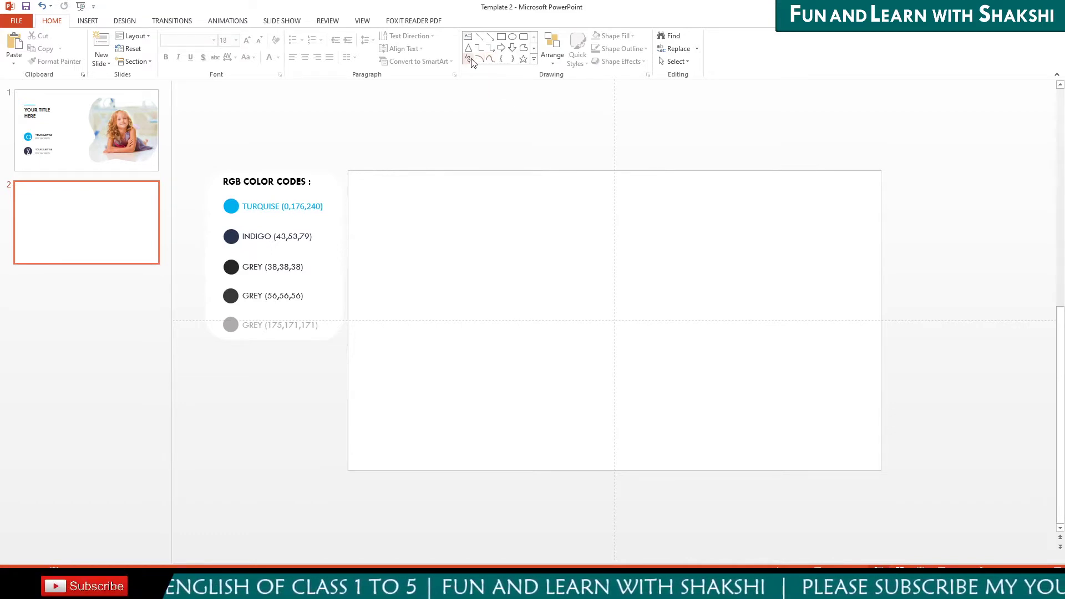
Pick the Curve drawing tool and check slide 1's design before returning to slide 2
left_click(491, 60)
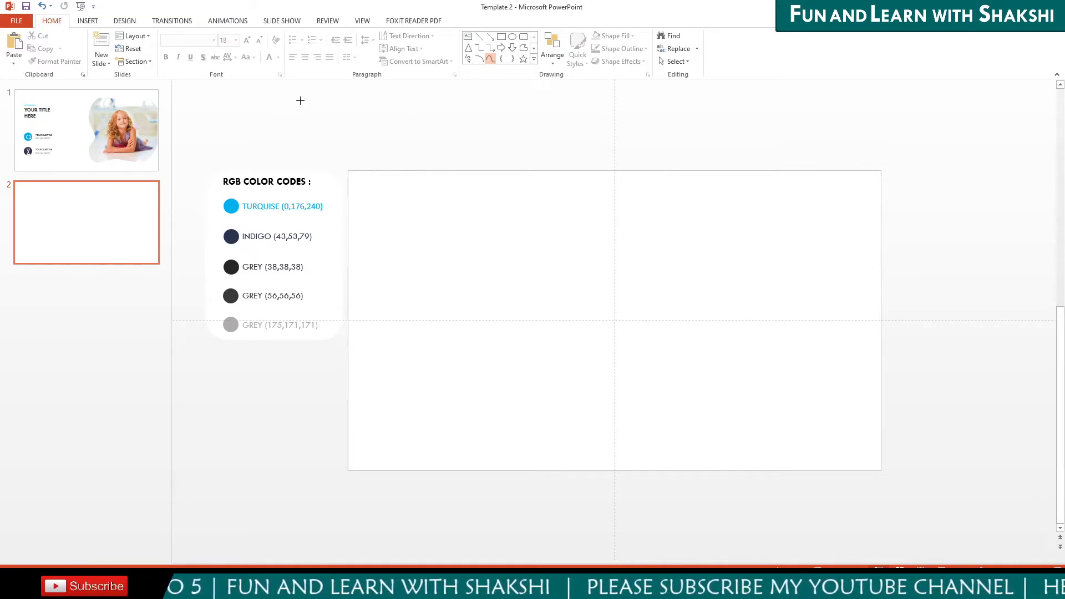
key("Page_Up")
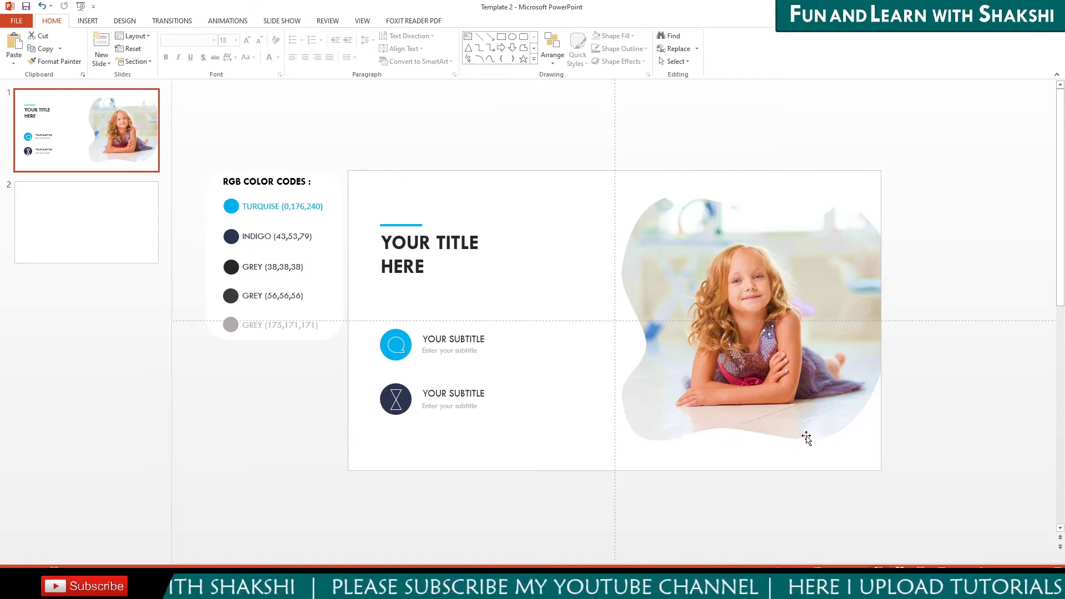
left_click(115, 214)
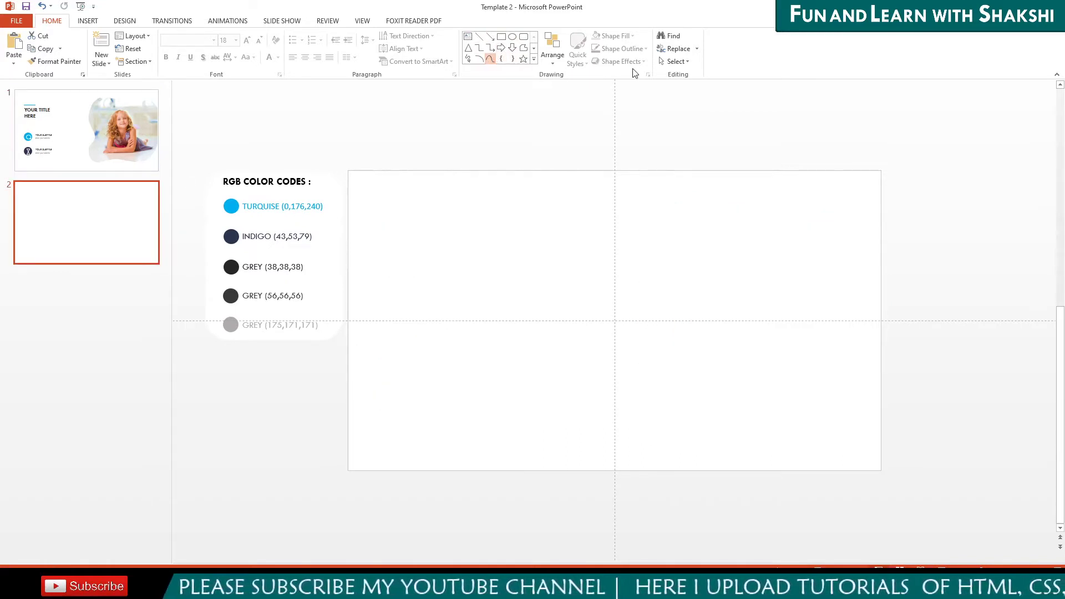
Trace a closed wavy outline over slide 2's right half, extending just past the right edge
left_click(890, 254)
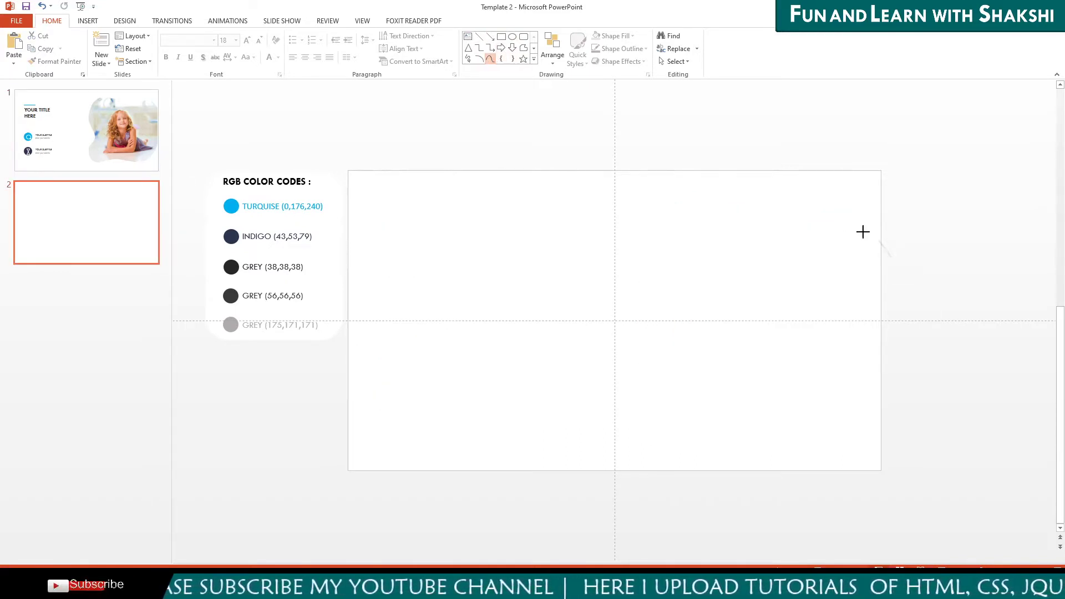
left_click(844, 216)
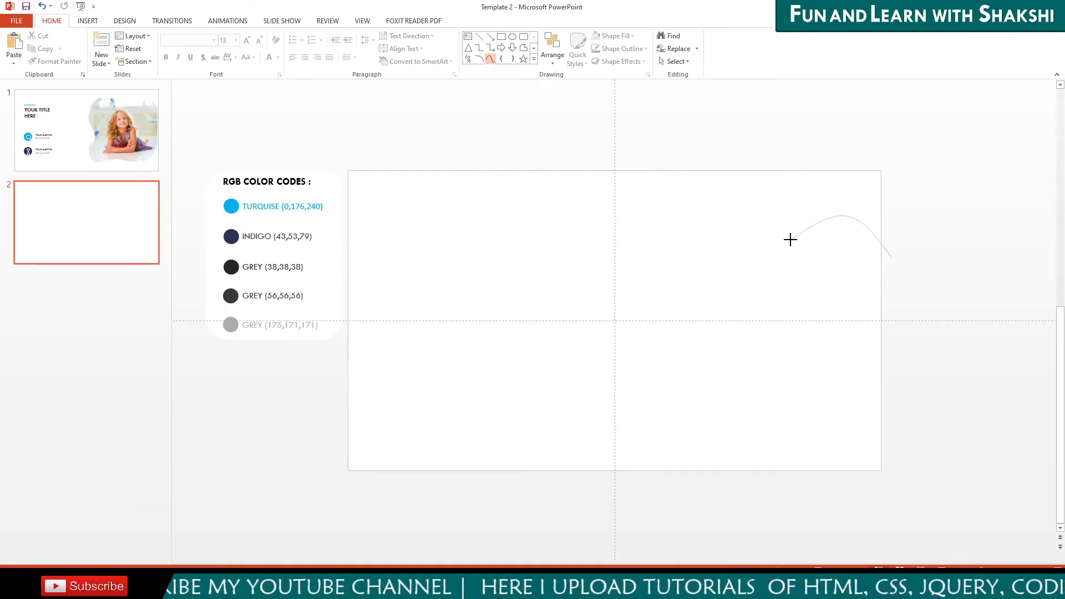
left_click(757, 254)
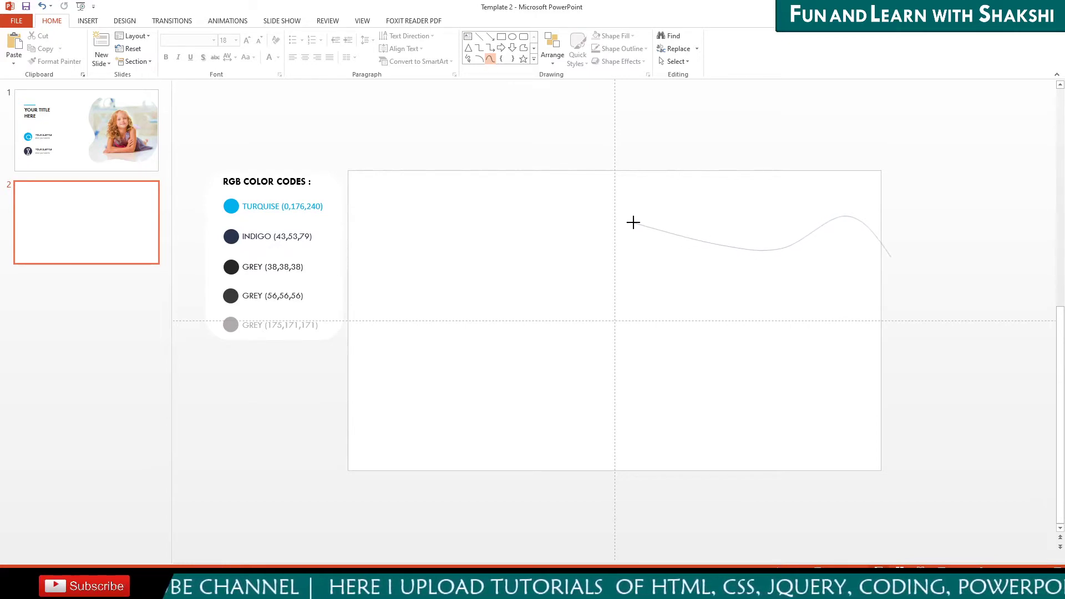
left_click(661, 225)
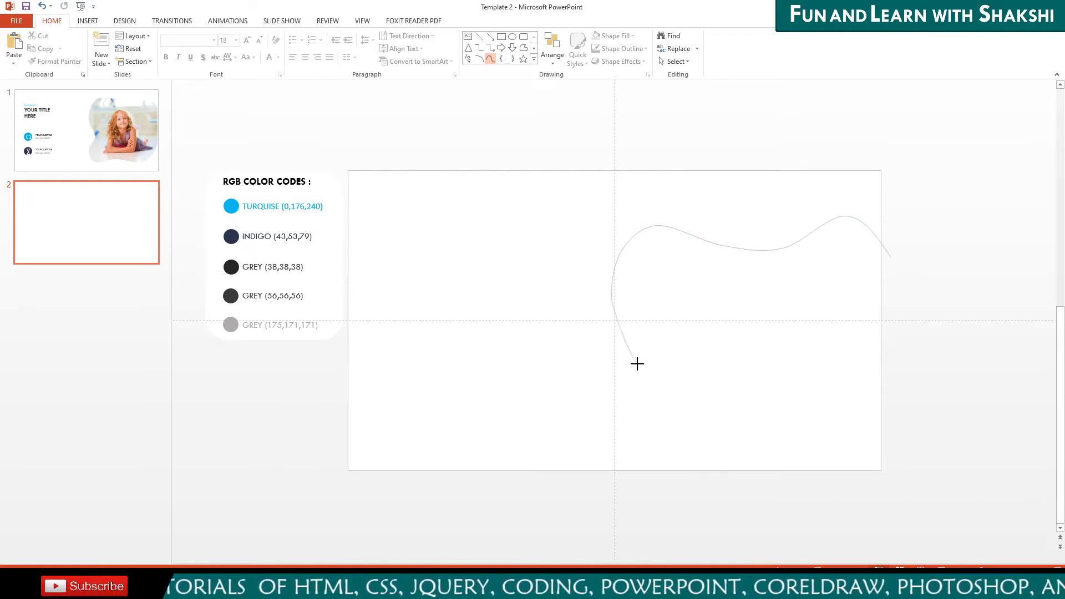
left_click(643, 355)
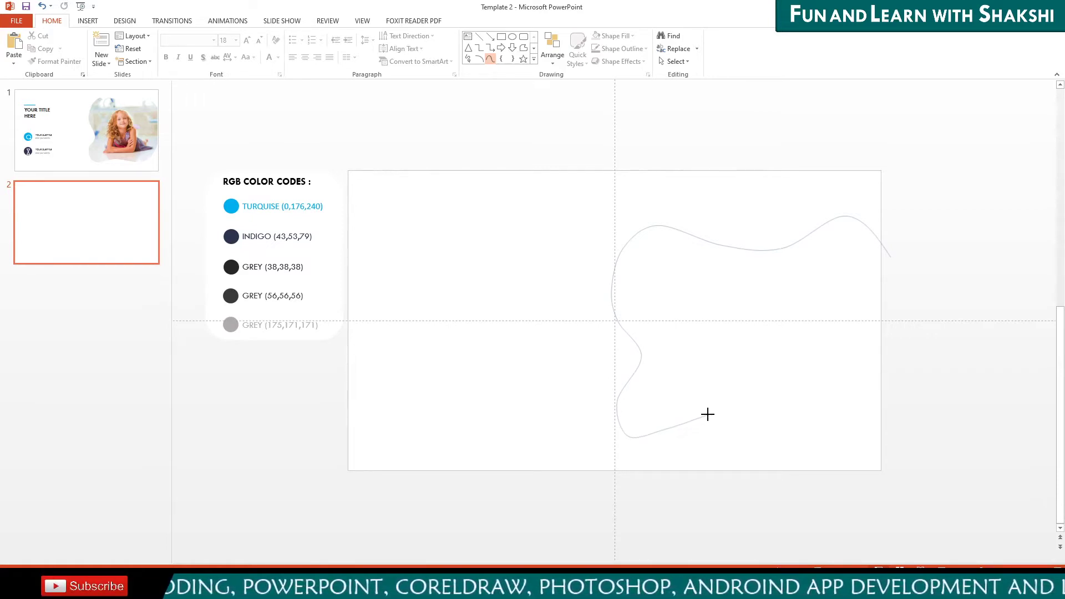
left_click(667, 427)
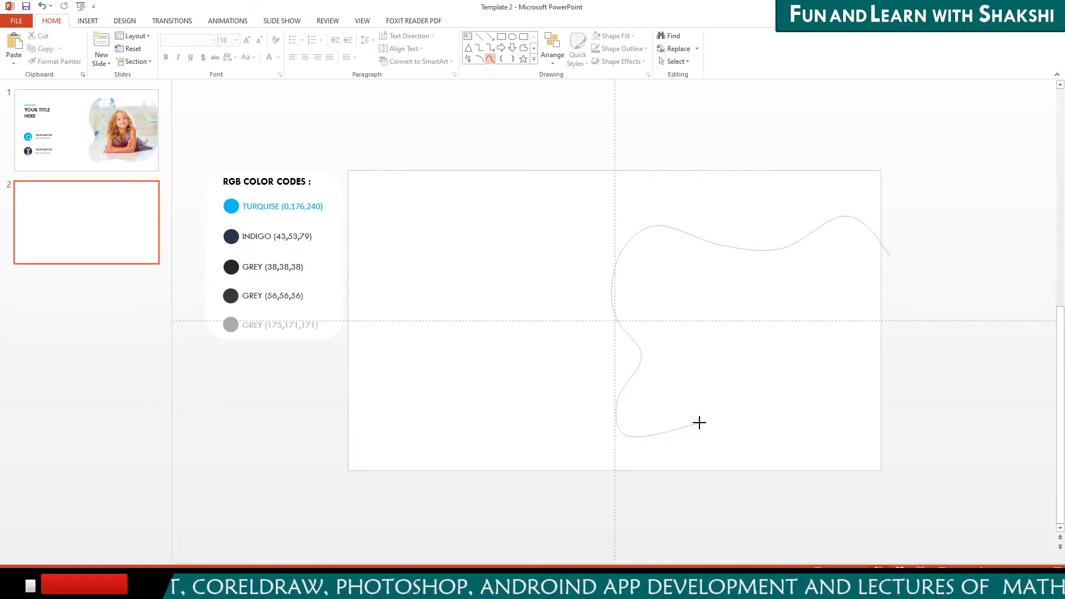
left_click(697, 424)
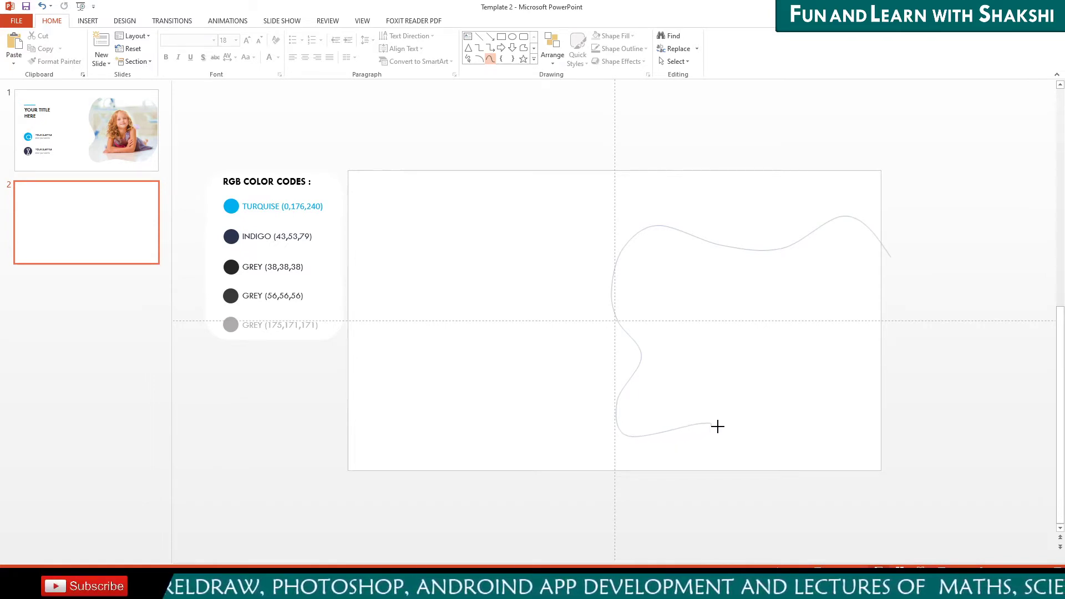
left_click(782, 443)
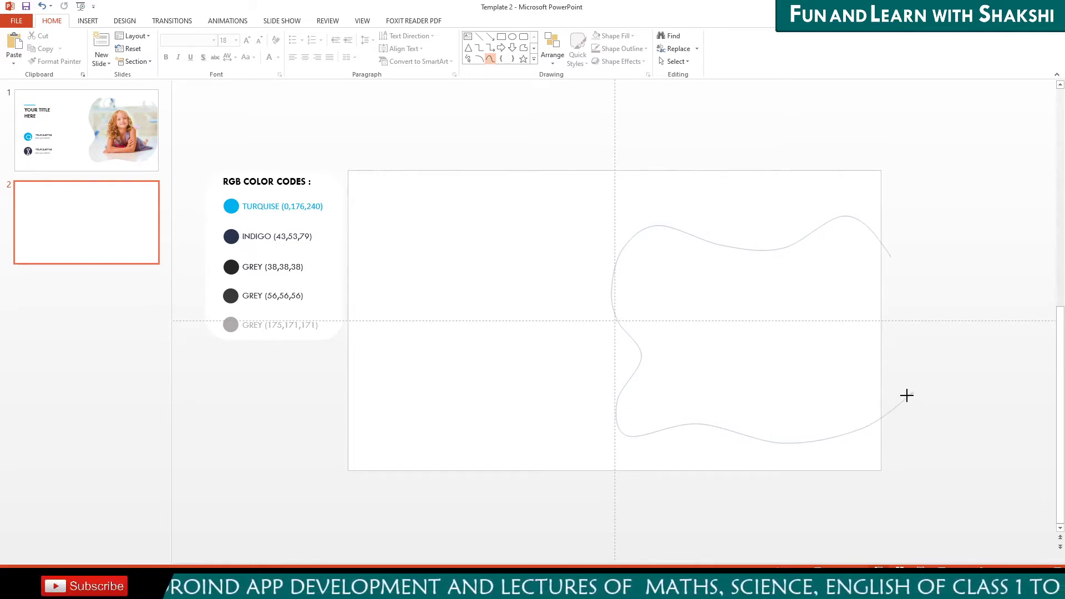
left_click(907, 395)
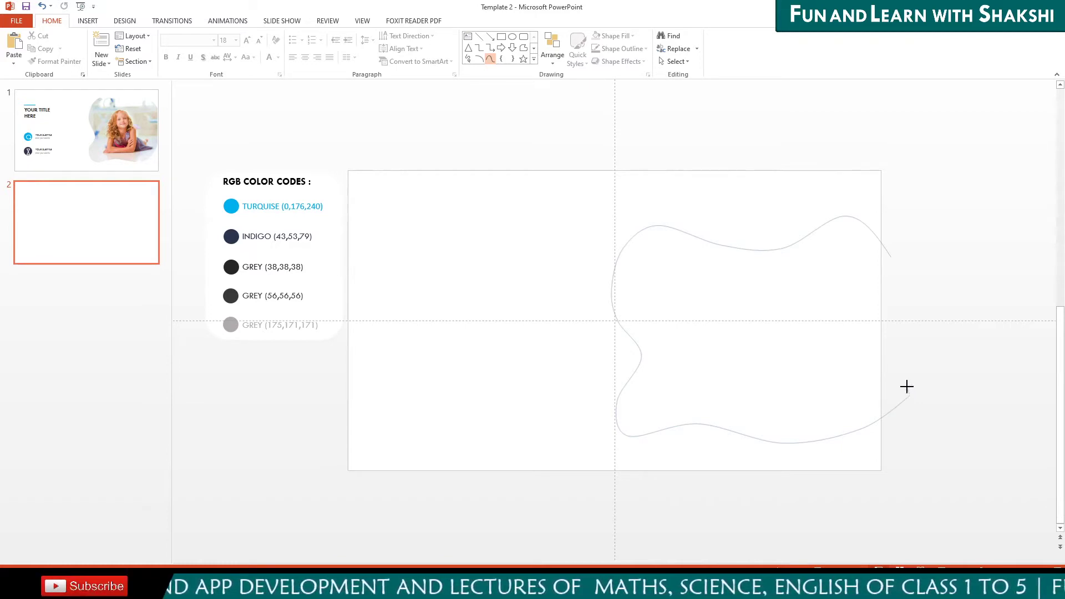
left_click(889, 256)
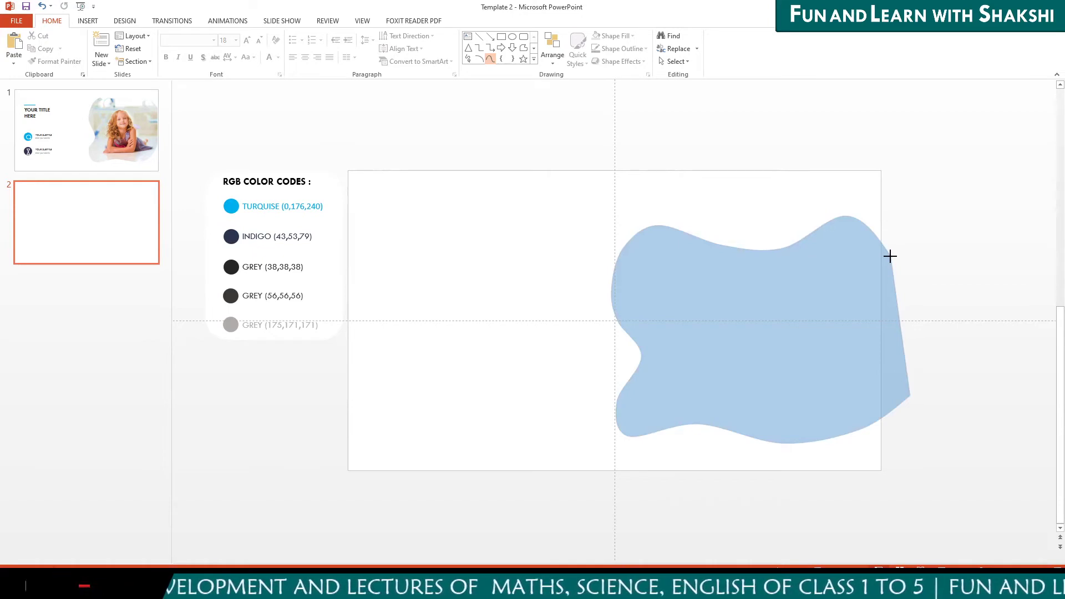
Fragment the white full-slide rectangle and the wavy blob into separate pieces
left_click(891, 255)
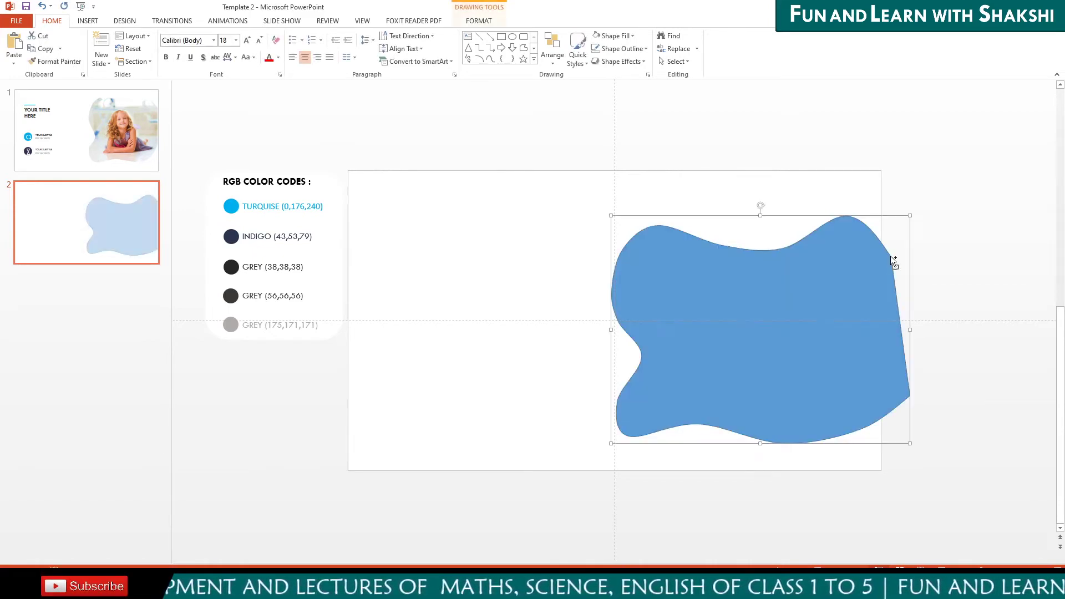
left_click(452, 238)
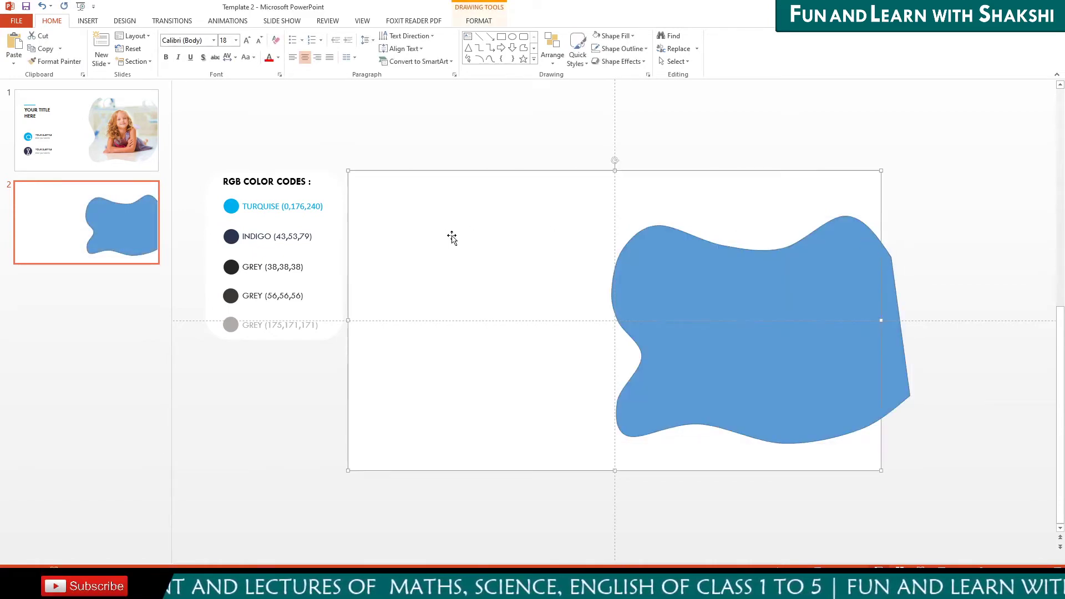
left_click(744, 309, "shift")
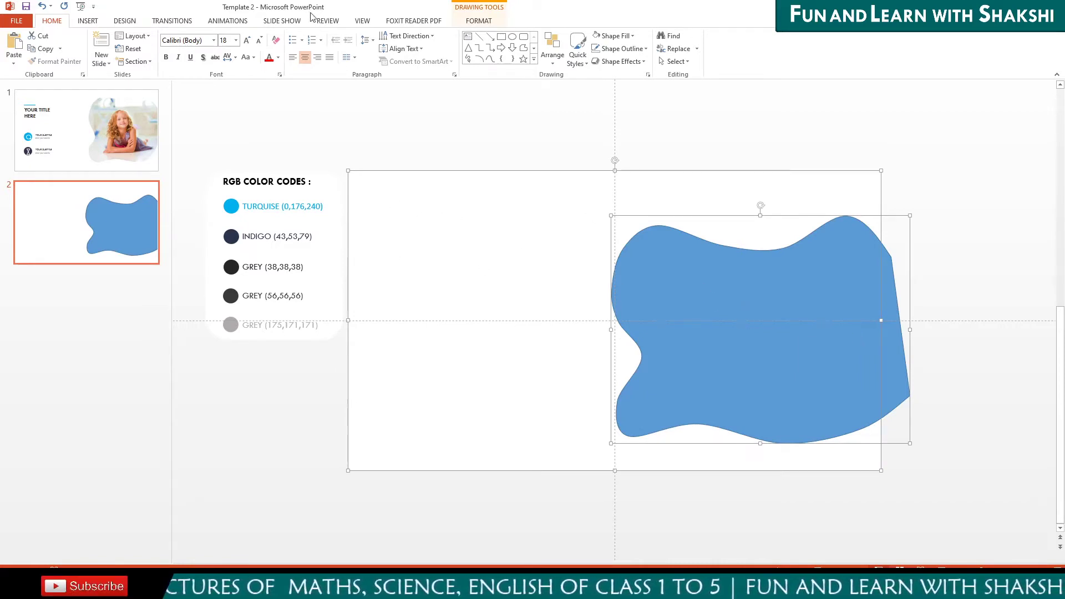
left_click(489, 22)
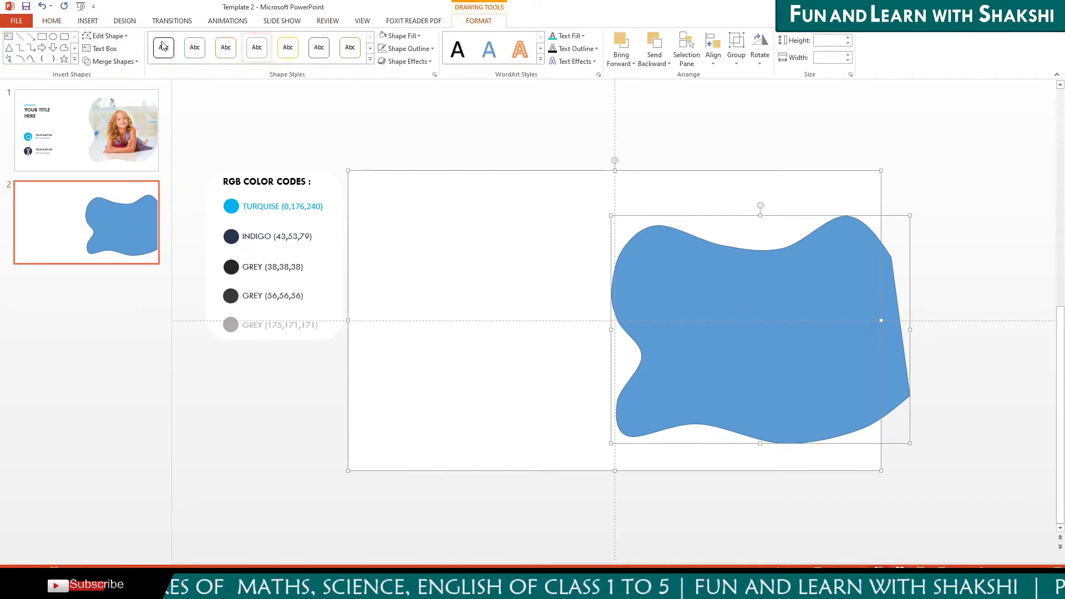
left_click(110, 62)
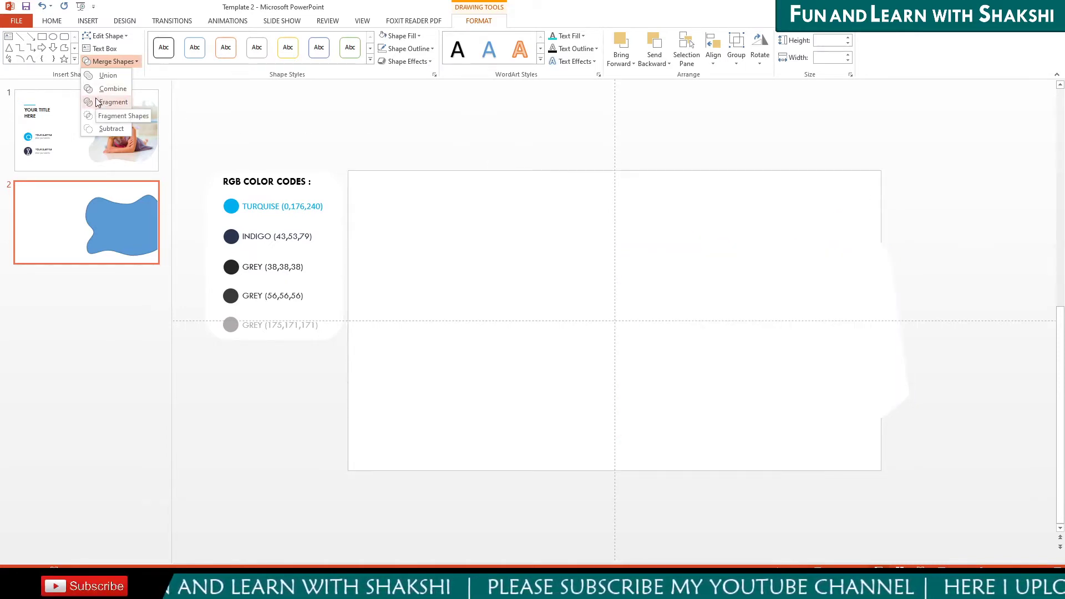
left_click(106, 102)
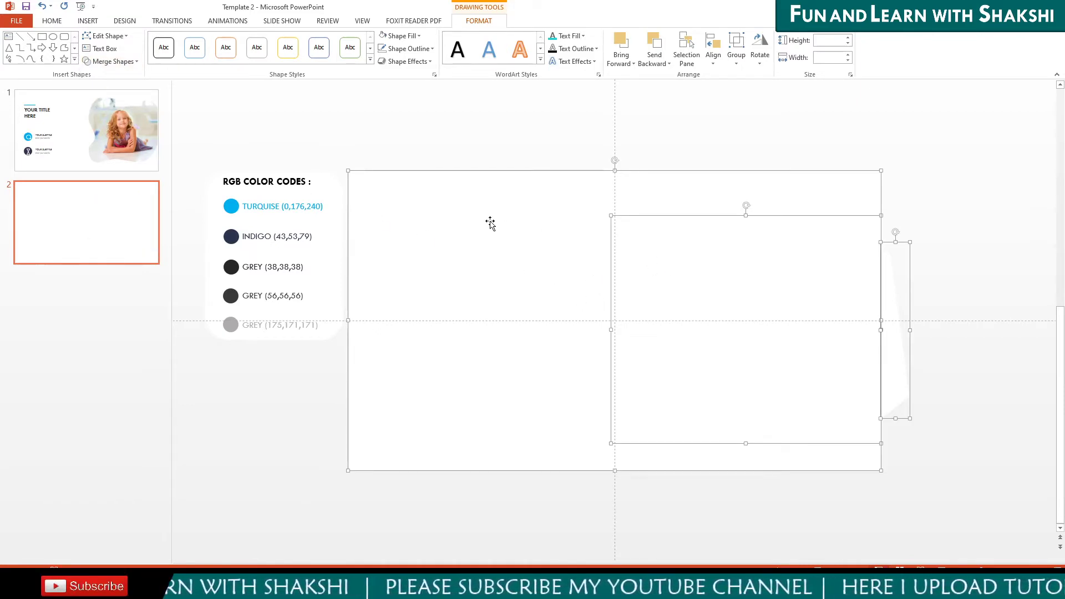
Delete the small fragments, keeping only the large slide-sized white piece
left_click(490, 223, "shift")
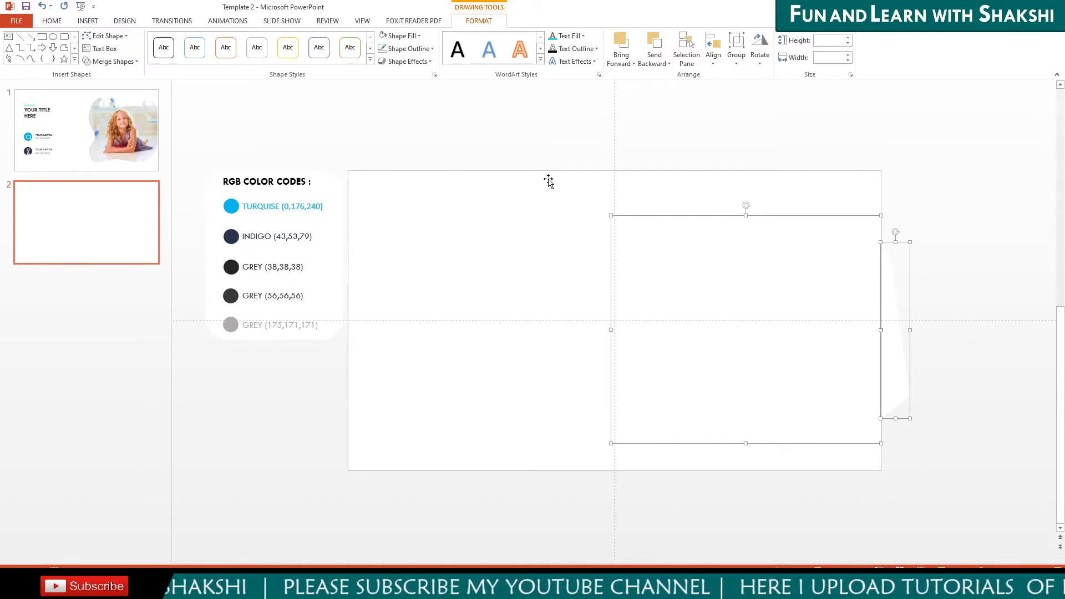
key("Delete")
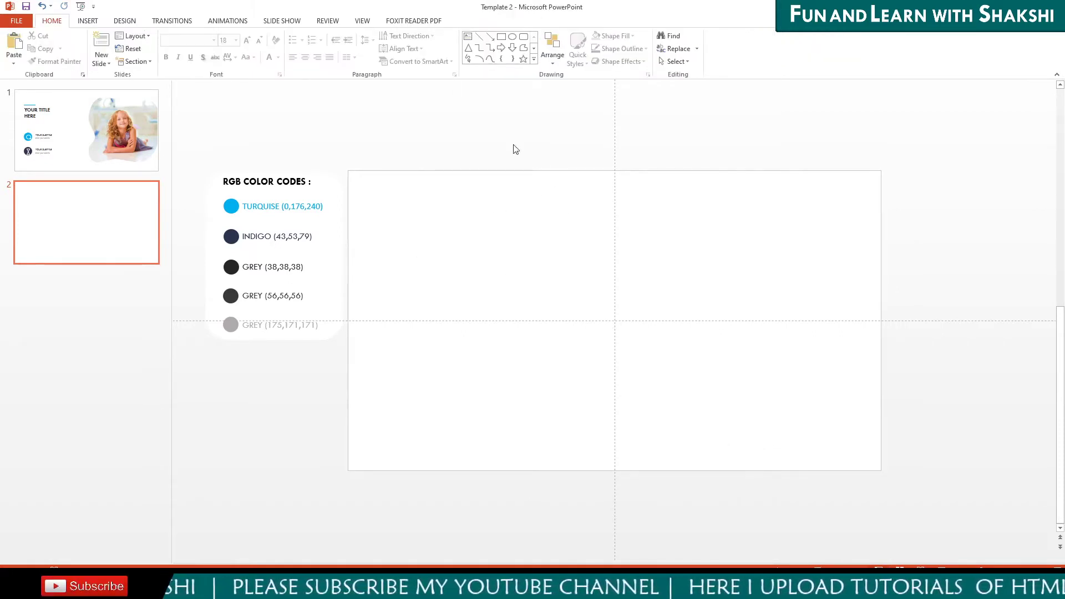
left_click(89, 21)
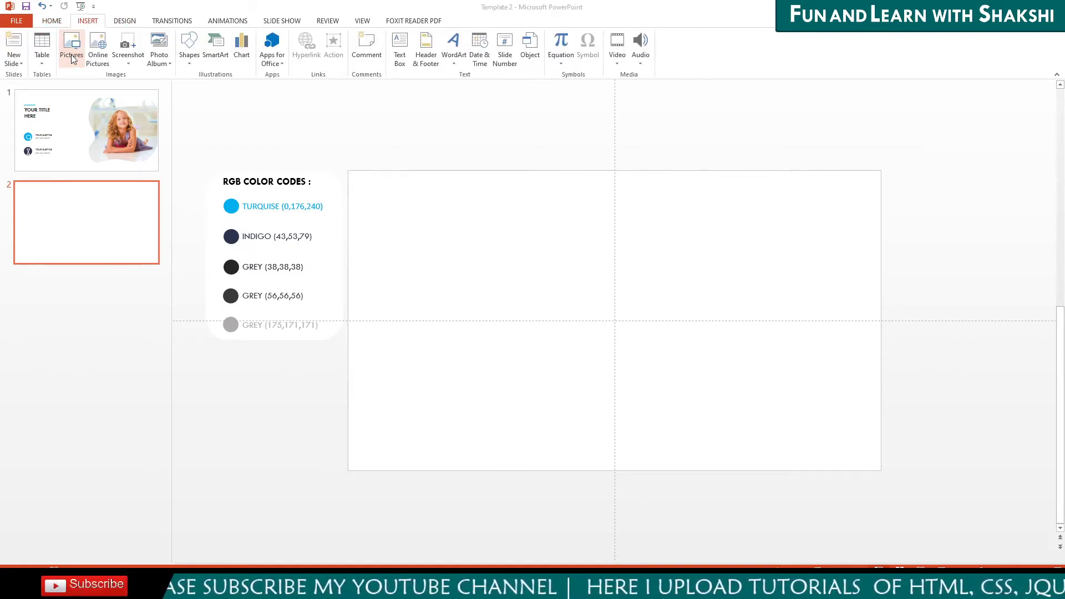
Insert the 'girl' picture onto slide 2
left_click(72, 47)
left_click(202, 88)
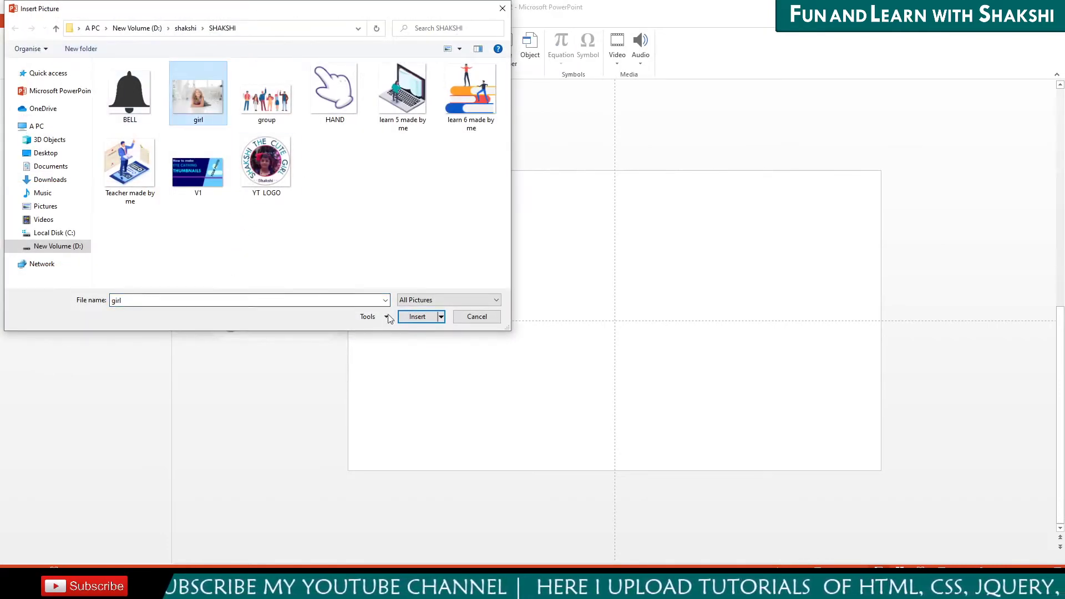
left_click(417, 316)
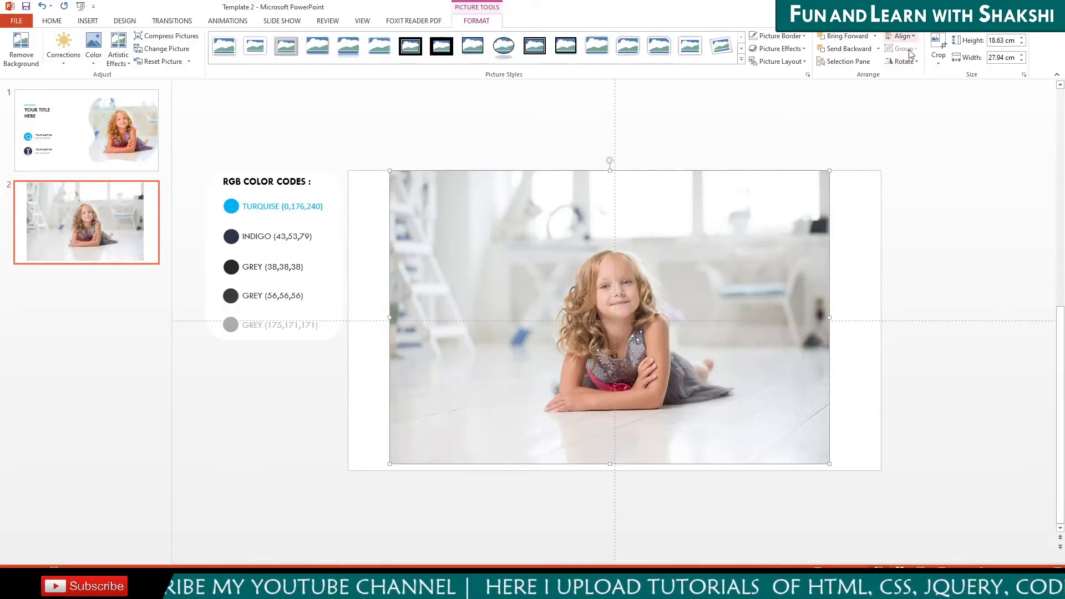
Send the girl photo to back and shift it right and up into the wavy cutout
left_click(878, 49)
left_click(852, 76)
mouse_move(709, 342)
left_mouse_down()
mouse_move(776, 355)
mouse_move(773, 347)
left_mouse_up()
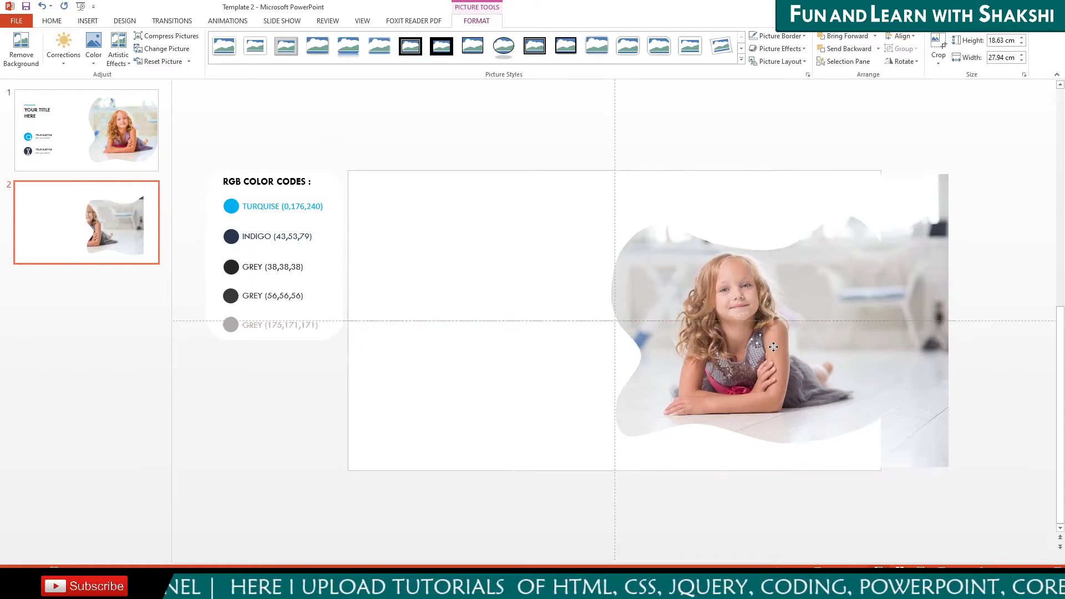
mouse_move(774, 347)
left_mouse_down()
mouse_move(791, 352)
mouse_move(782, 349)
left_mouse_up()
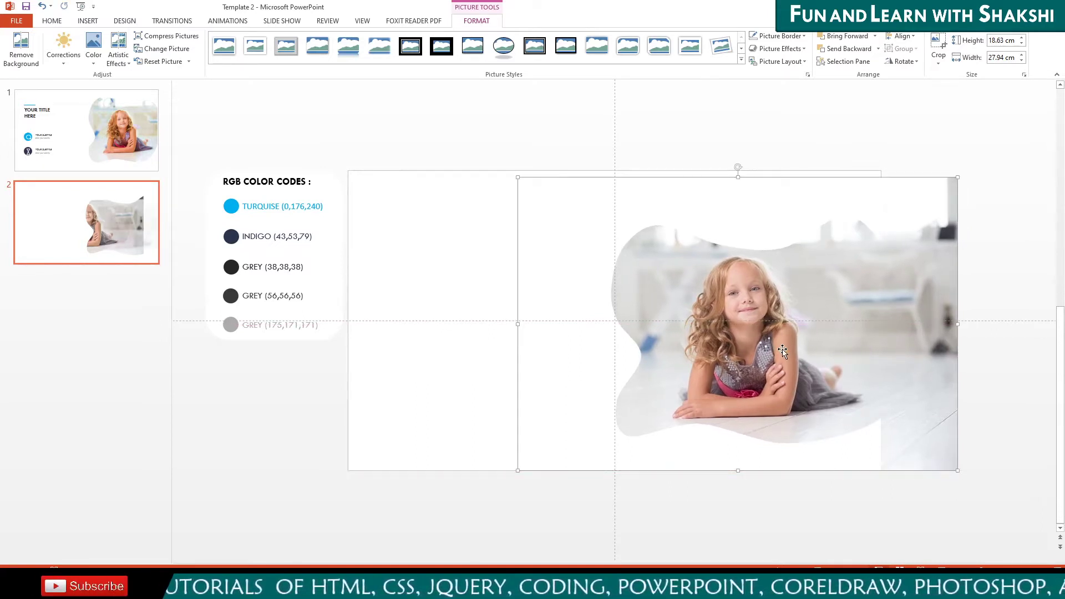
left_click(937, 42)
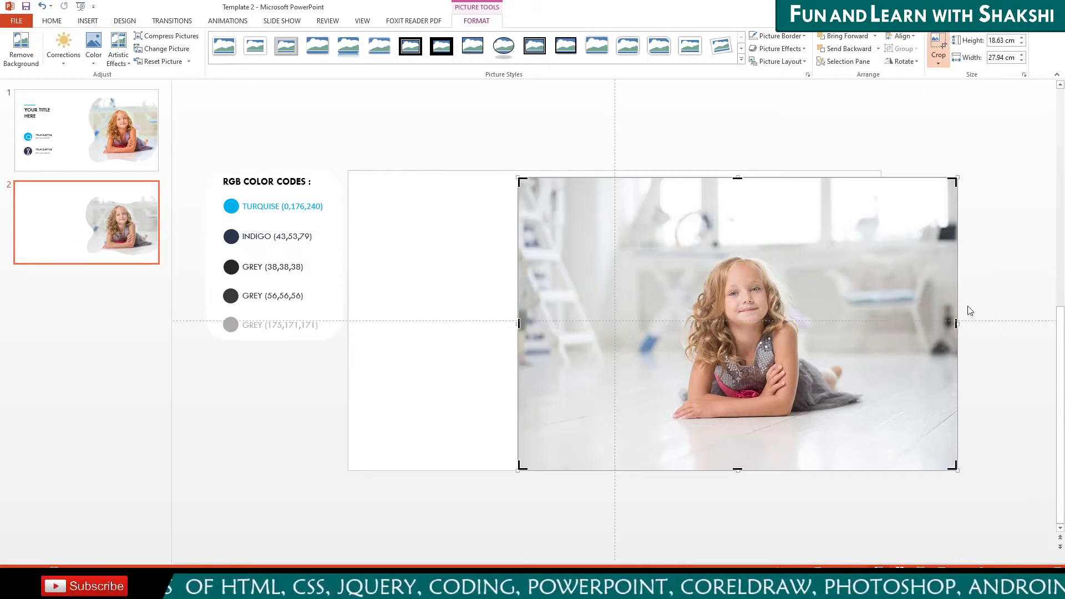
Crop the girl photo's right side back to the slide edge, then compare with slide 1
left_click_drag(956, 324, 881, 317)
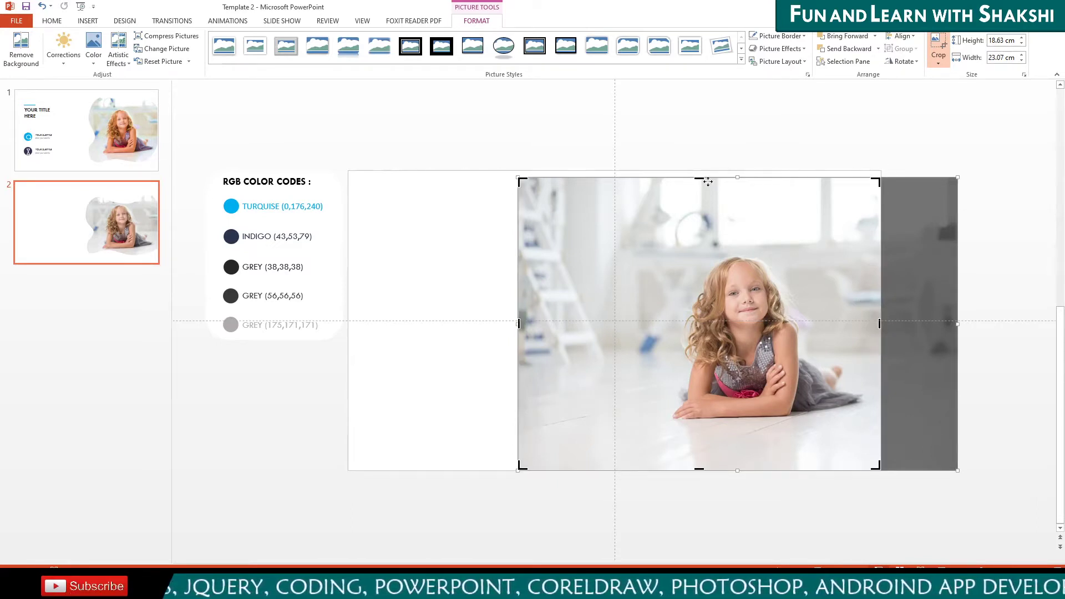
left_click(938, 43)
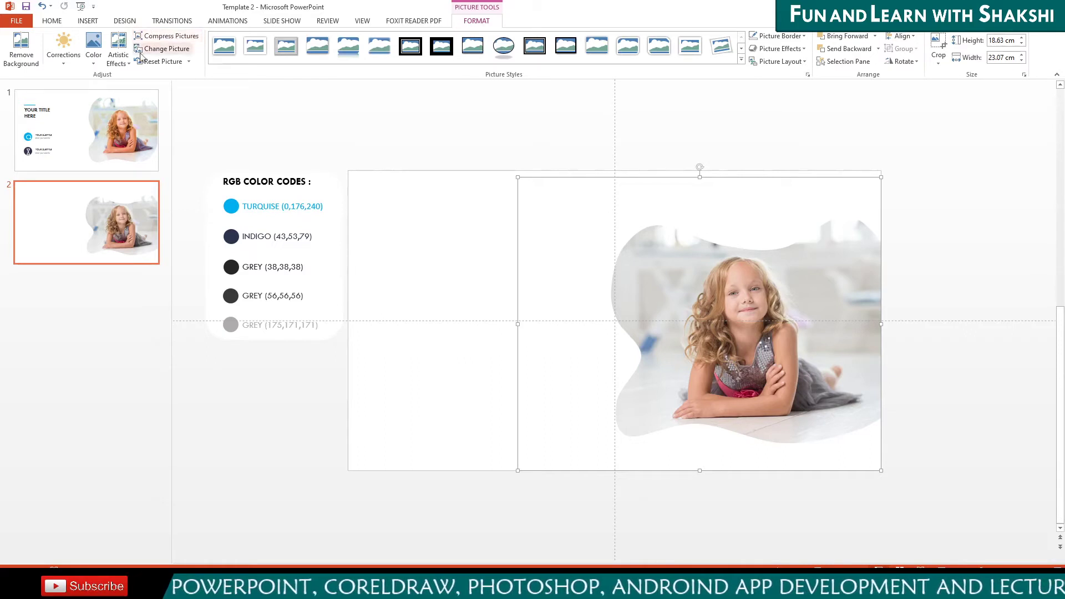
left_click(84, 138)
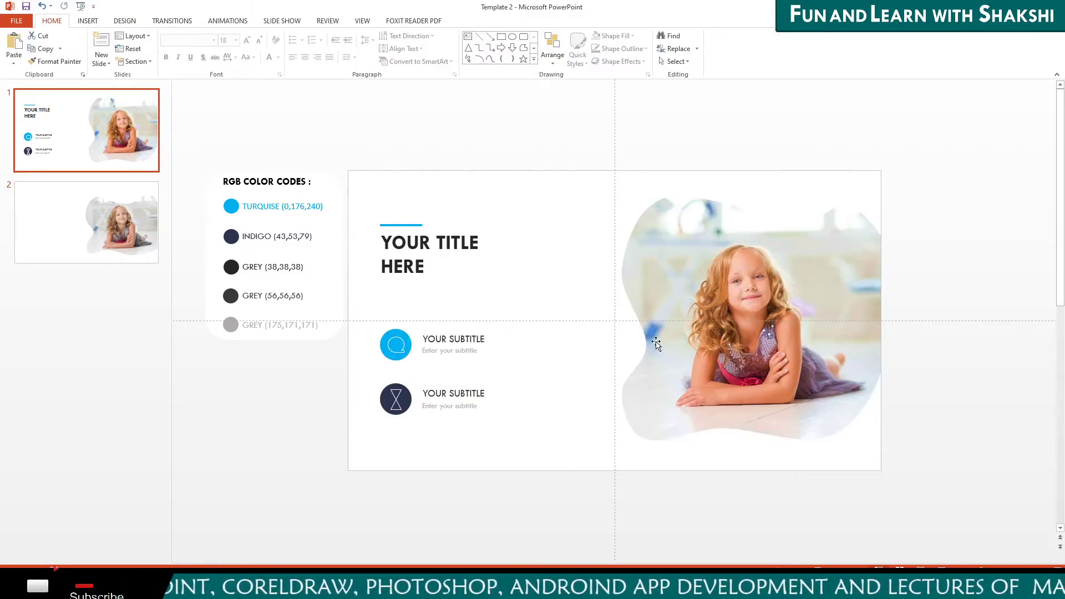
scroll(705, 345, "down", 1)
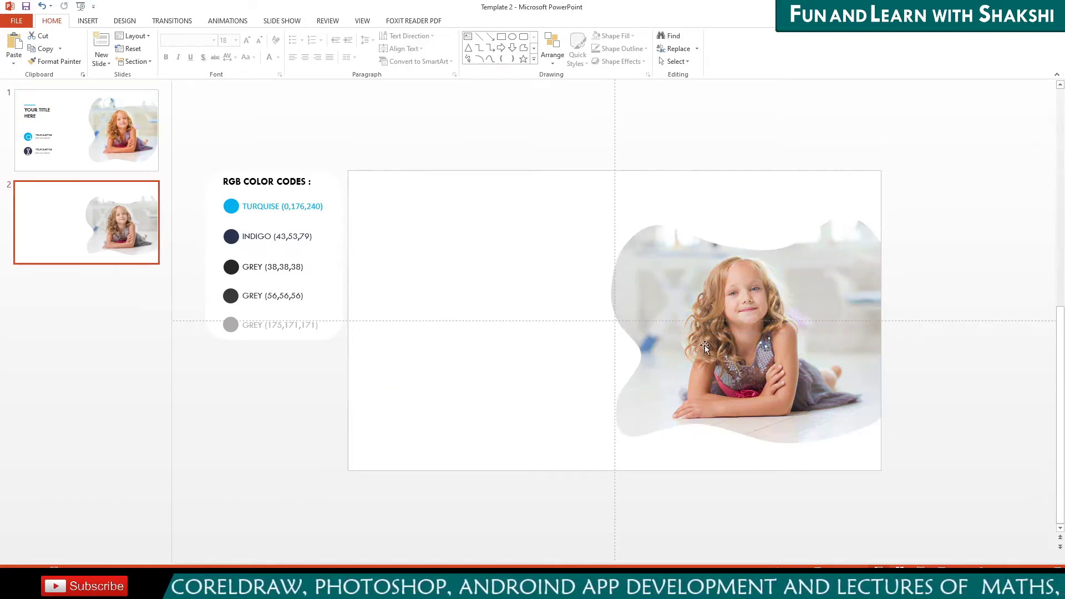
left_click(751, 316)
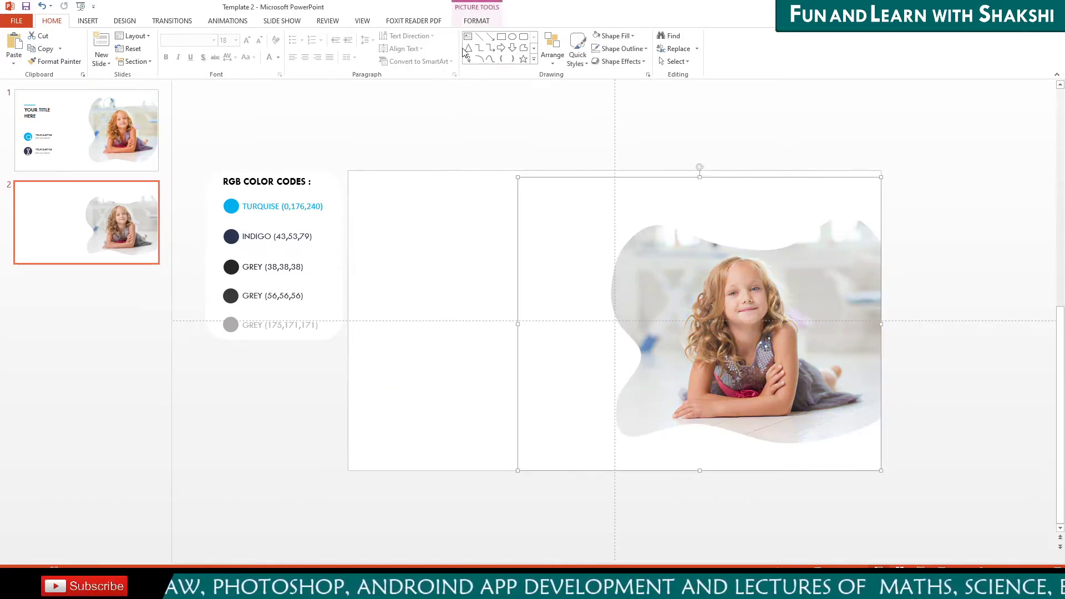
left_click(476, 21)
left_click(95, 55)
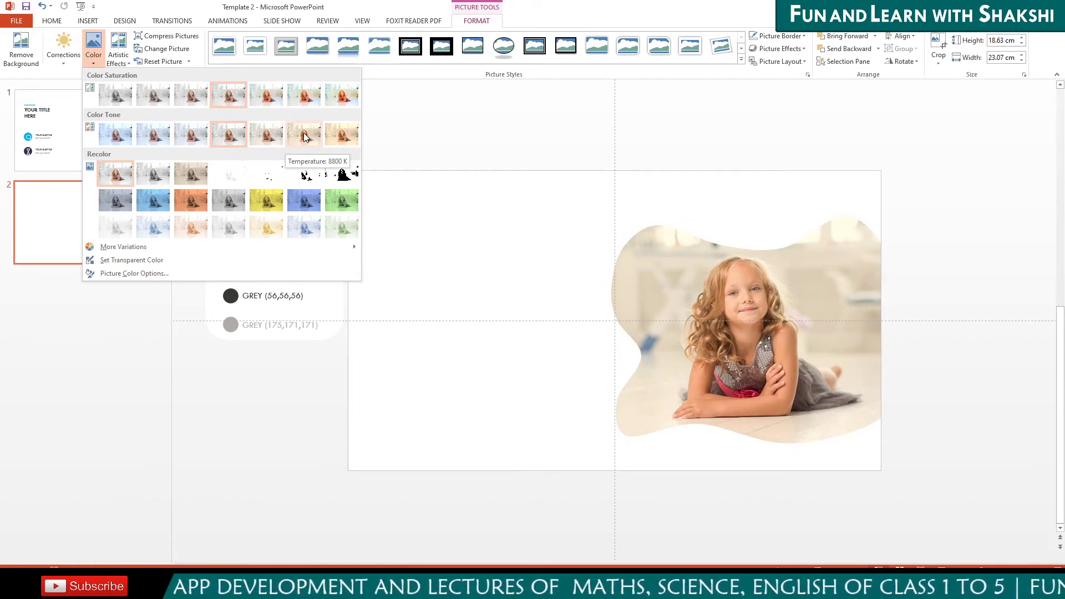
Check the colour tone used on slide 1's photo for reference
left_click(304, 138)
left_click(770, 318)
left_click(477, 21)
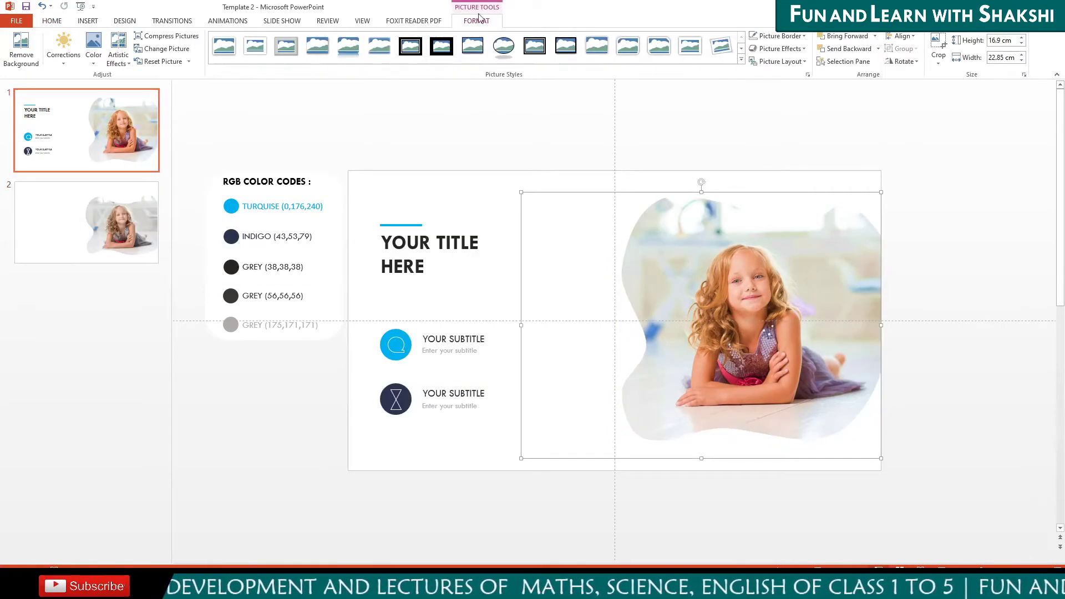
left_click(93, 48)
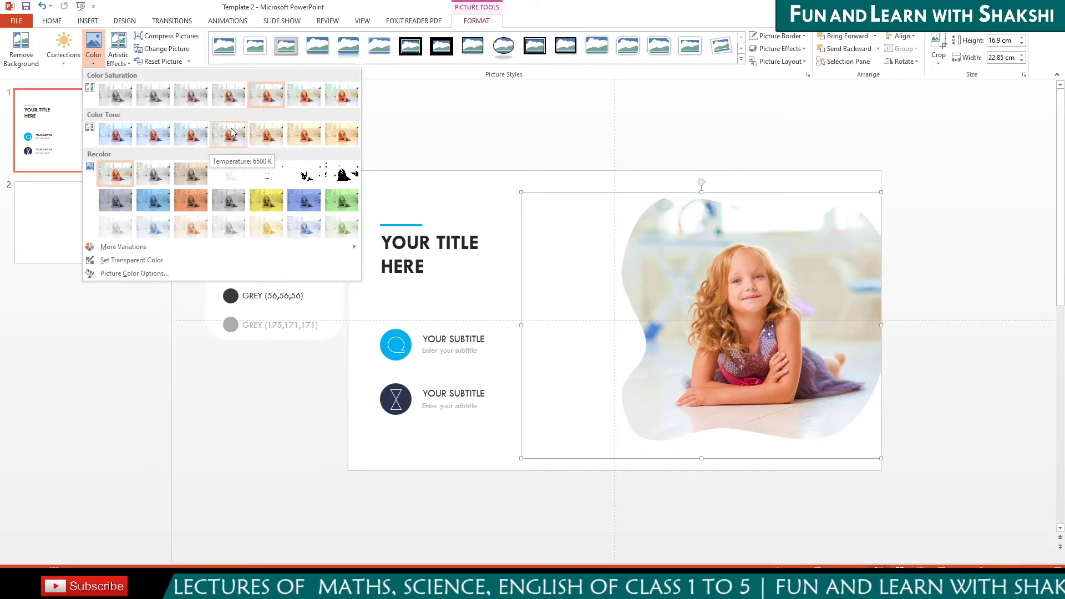
left_click(431, 118)
left_click(60, 230)
Set the slide 2 girl photo's colour temperature to 8800 K
left_click(814, 338)
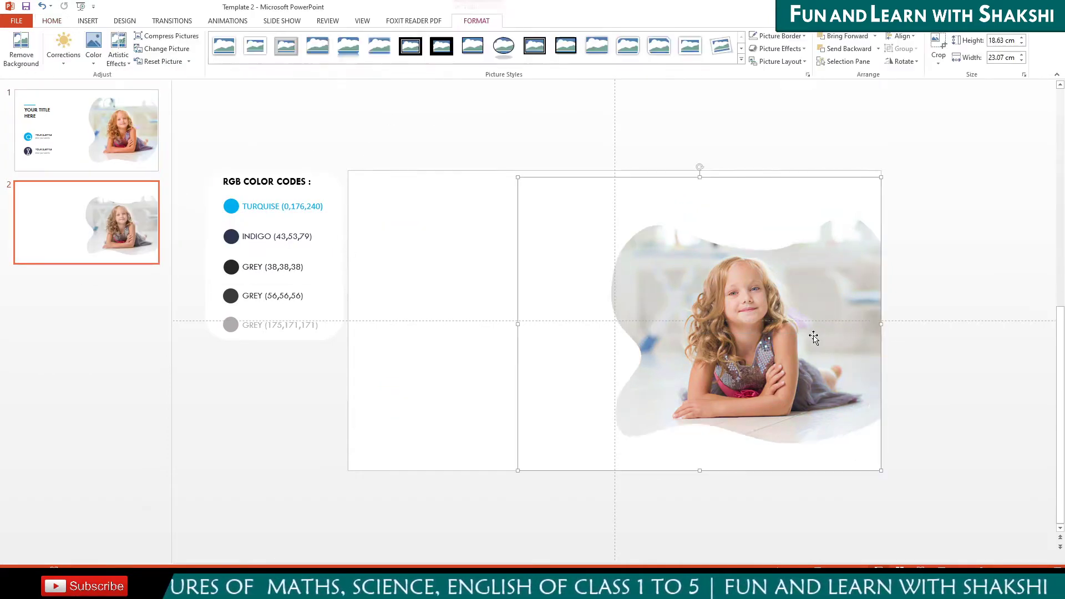
left_click(94, 58)
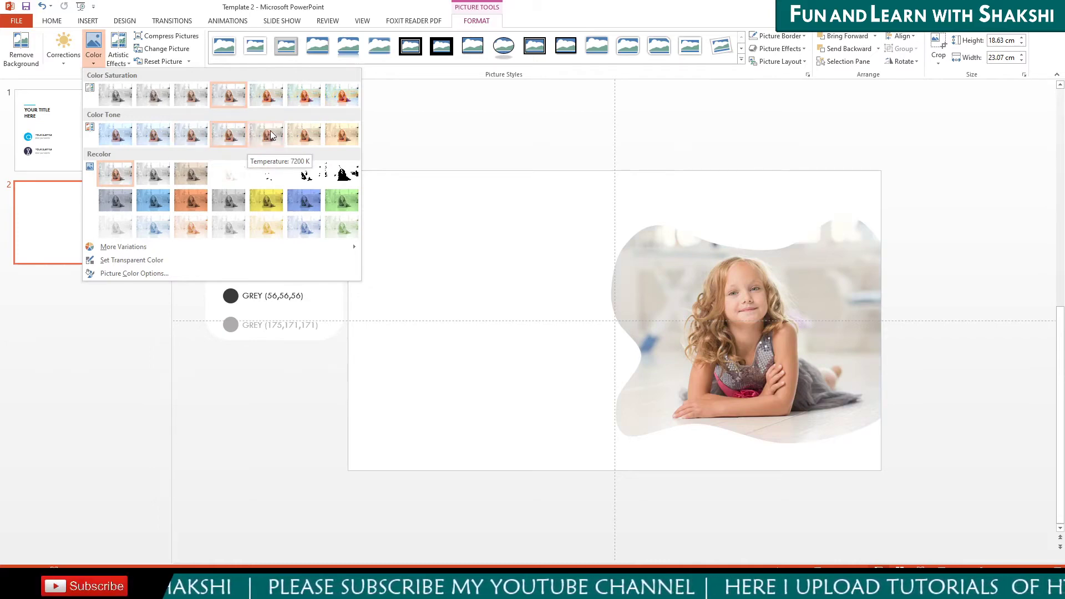
left_click(267, 136)
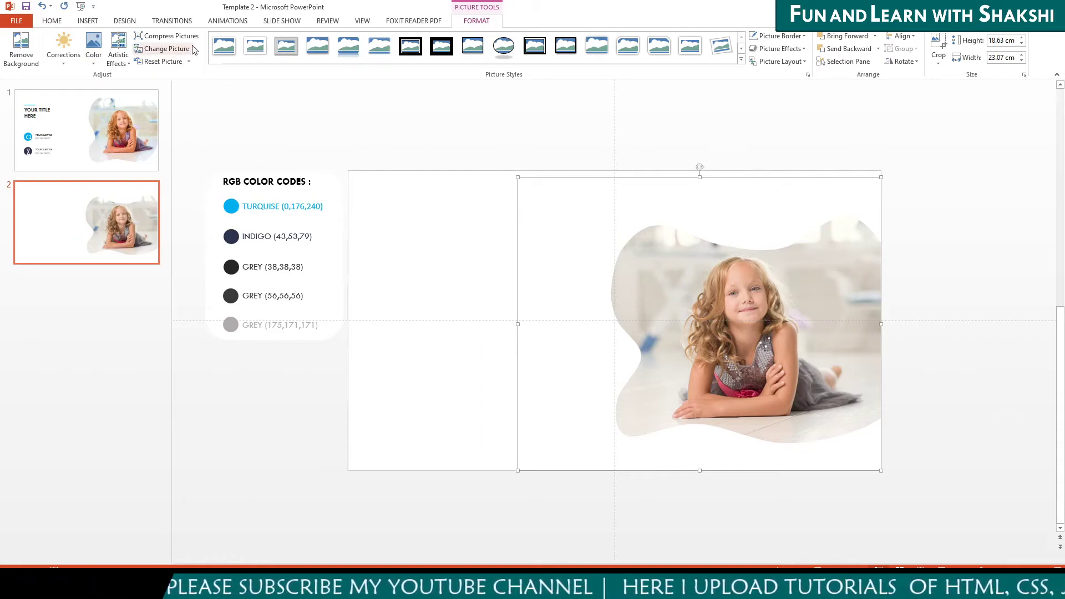
left_click(94, 47)
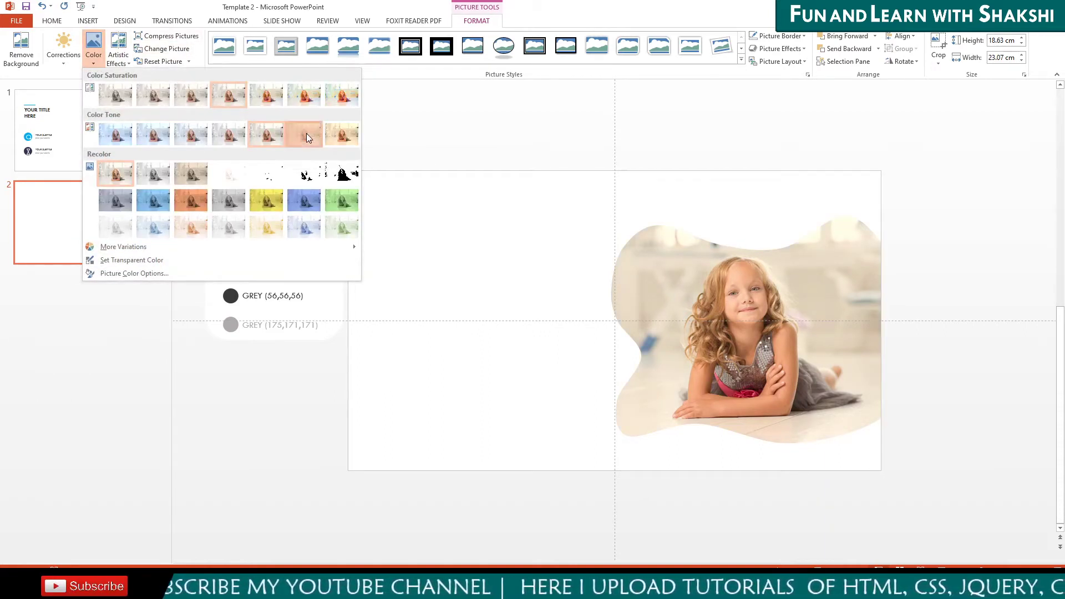
left_click(307, 134)
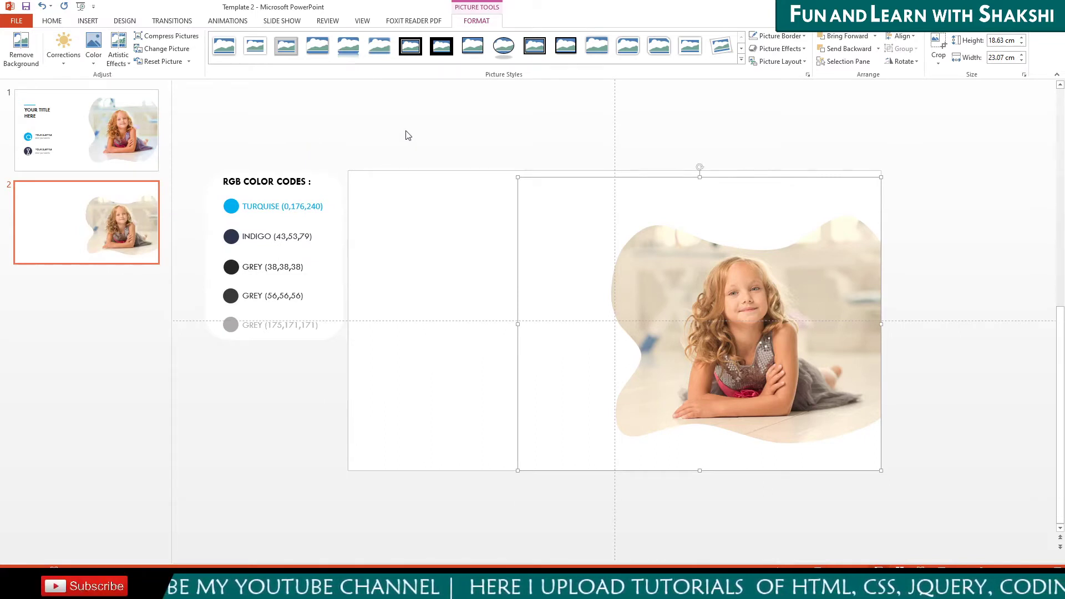
left_click(941, 243)
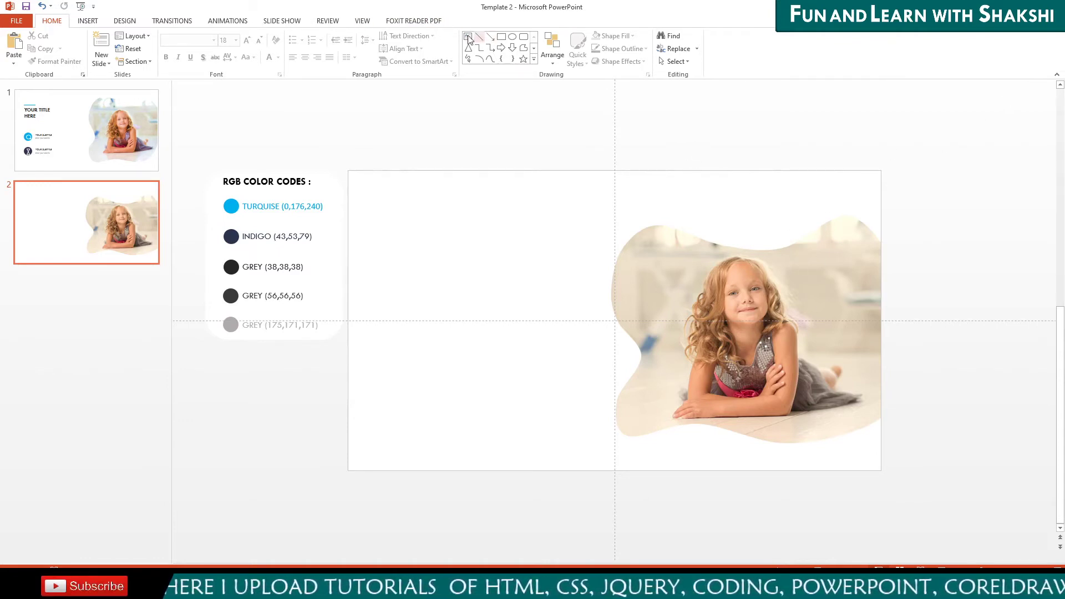
Add a 'YOUR TITLE HERE' text box in bold 28 pt Tw Cen MT
left_click(428, 129)
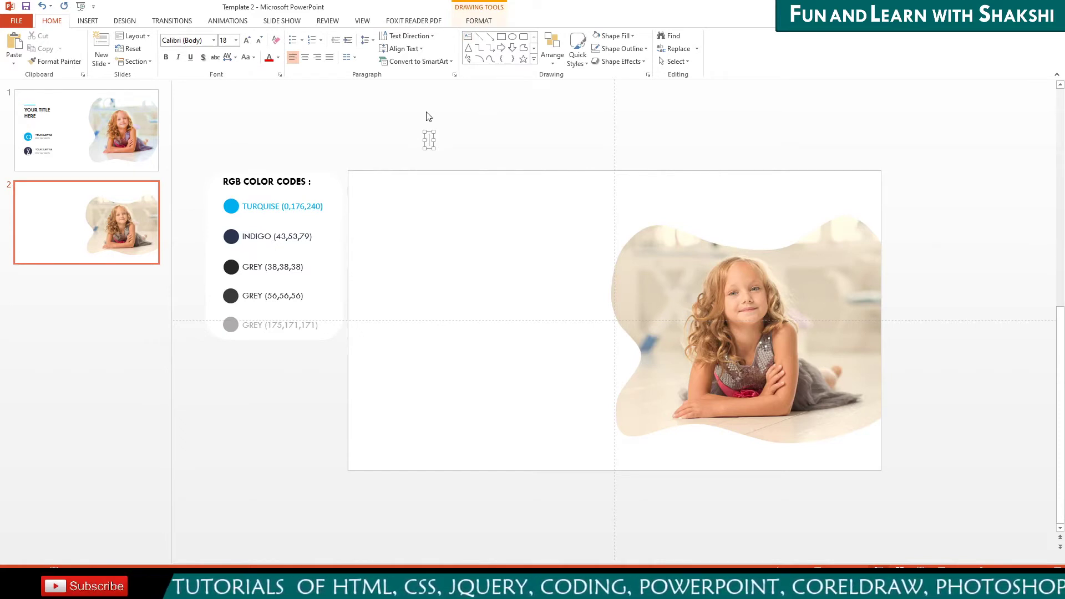
type("YOUR TITLE HERE")
key("Escape")
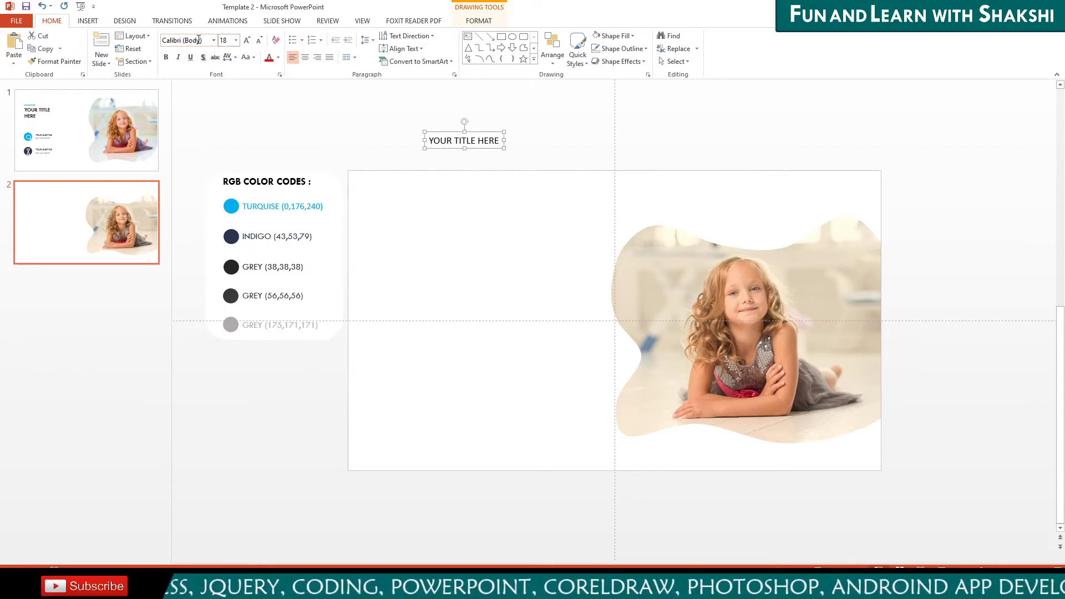
left_click(203, 41)
type("TahomaTw")
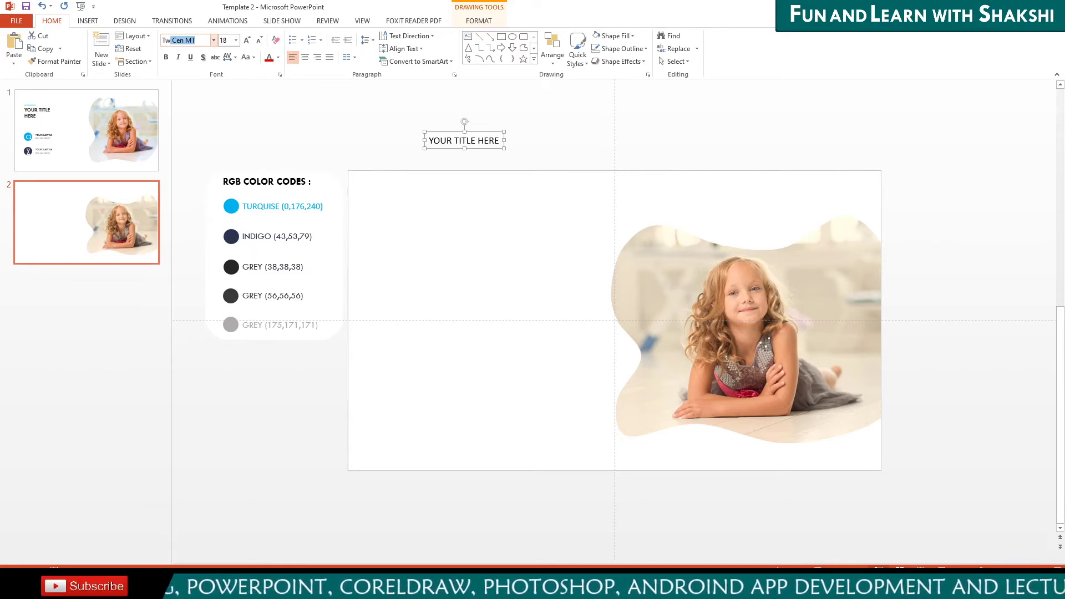
key("Return")
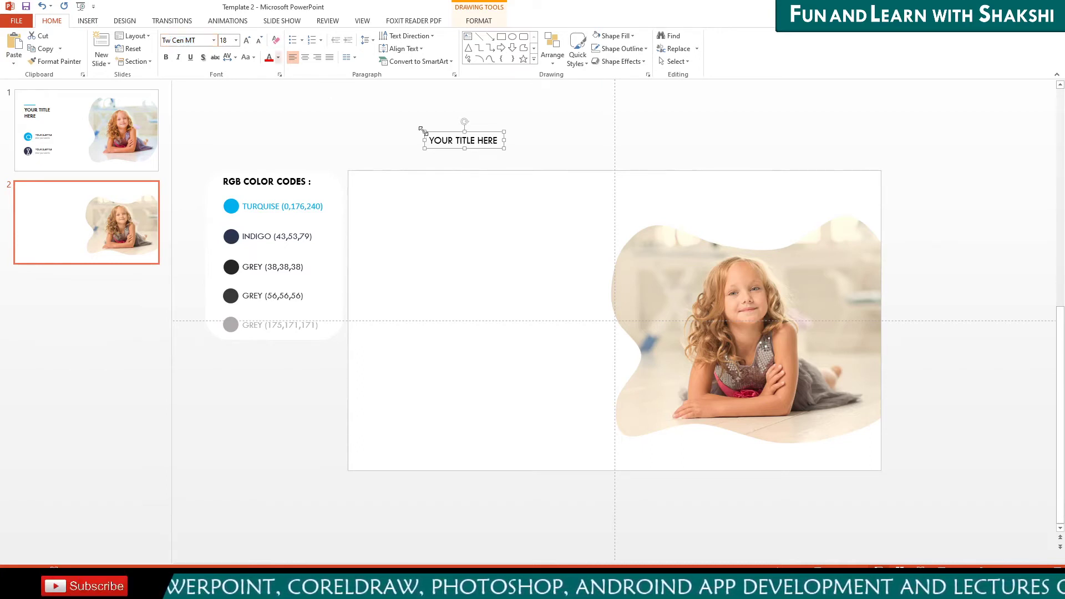
left_click(166, 58)
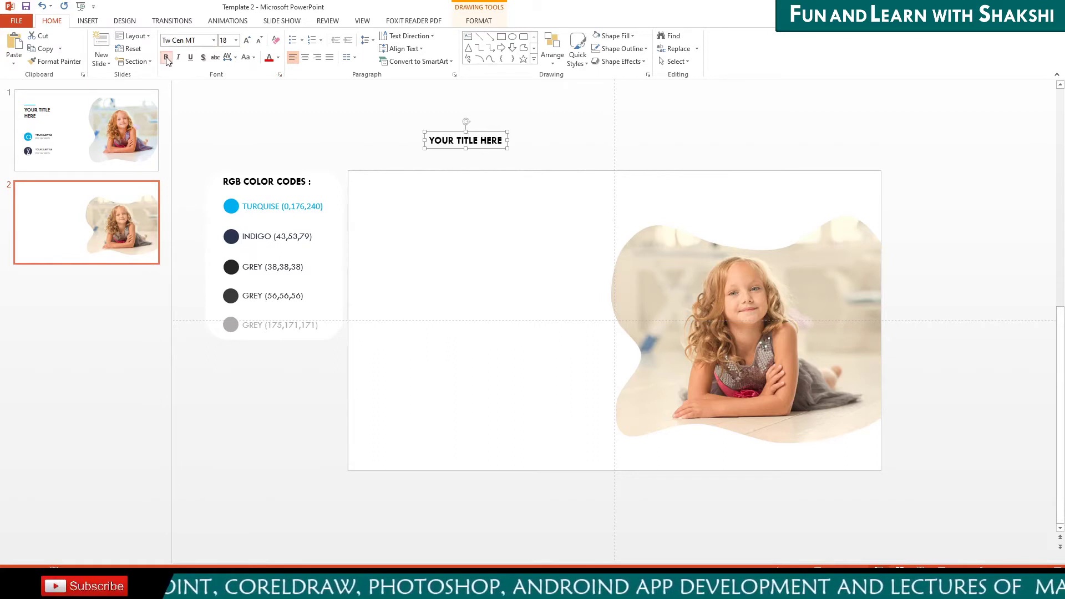
left_click(247, 41)
left_click(248, 41)
left_click(248, 41)
Break the title before HERE onto a second line and move it to the top-left
left_click(510, 144)
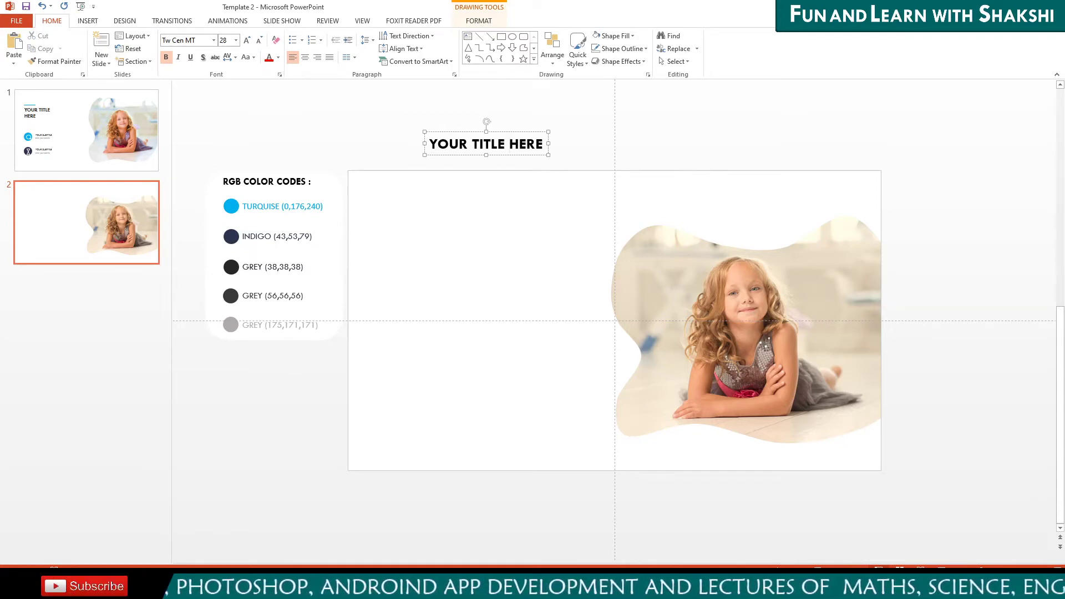
key("Return")
left_click_drag(448, 133, 400, 204)
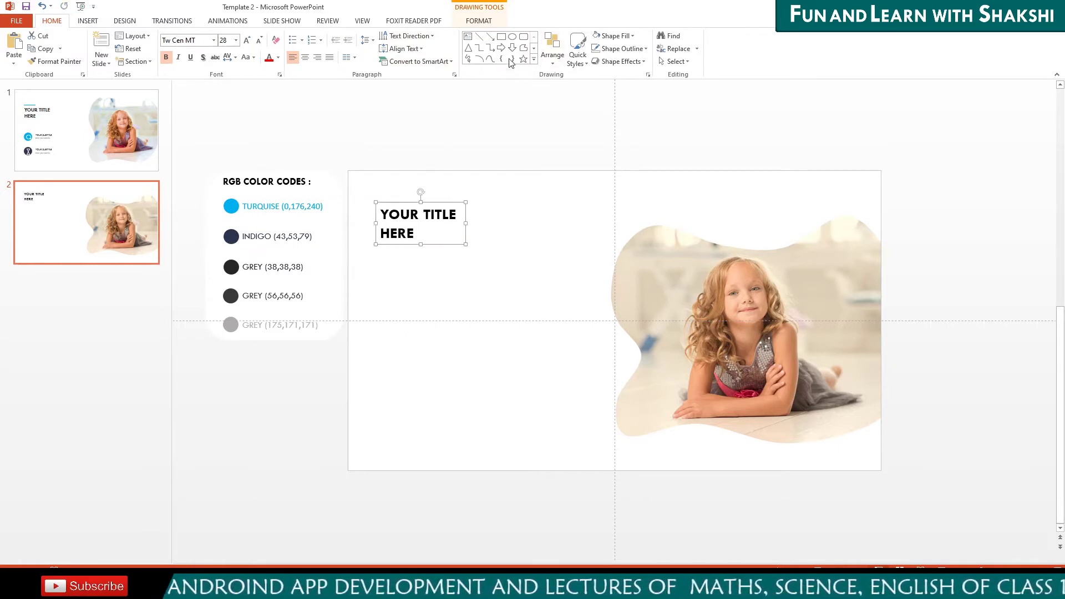
left_click(500, 37)
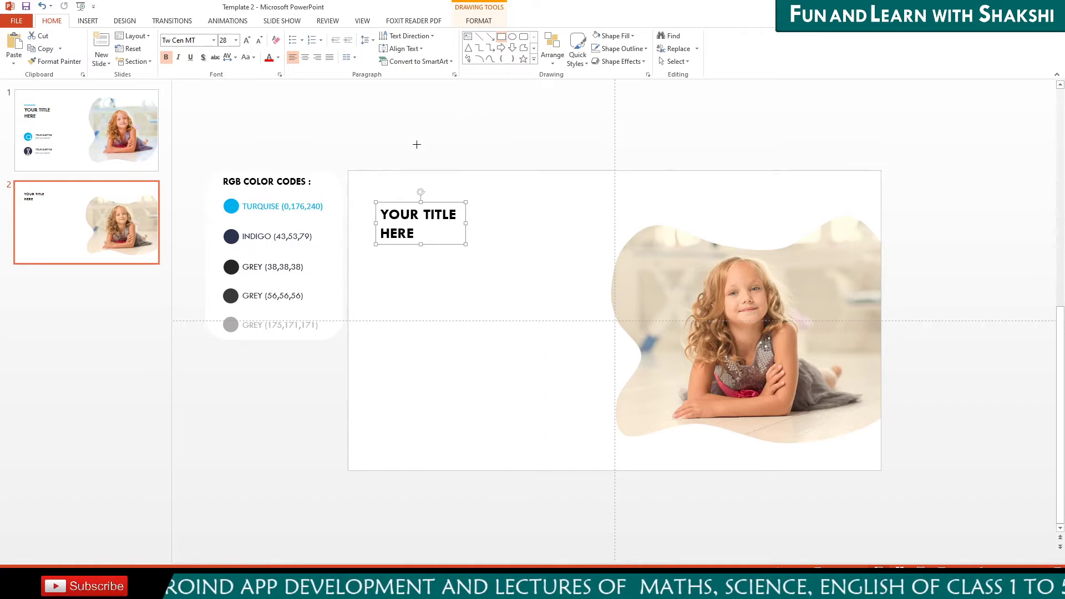
Draw a thin blue rectangular bar above the title
left_click_drag(381, 190, 455, 192)
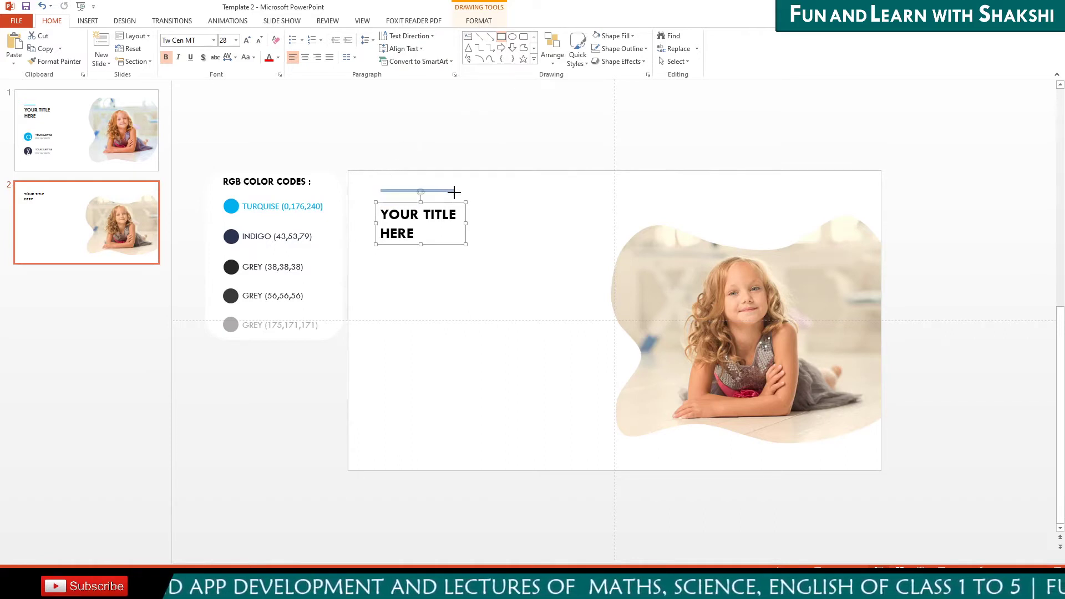
left_click_drag(458, 191, 420, 193)
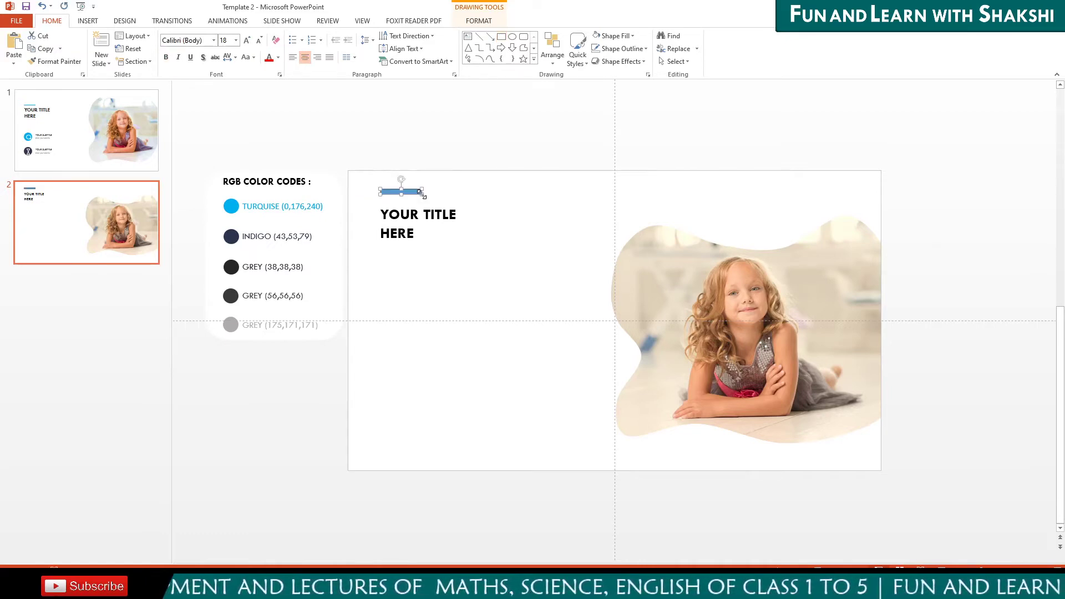
scroll(420, 192, "up", 5)
Enlarge the title text to 36 pt and nudge the title box slightly down
left_click(548, 335)
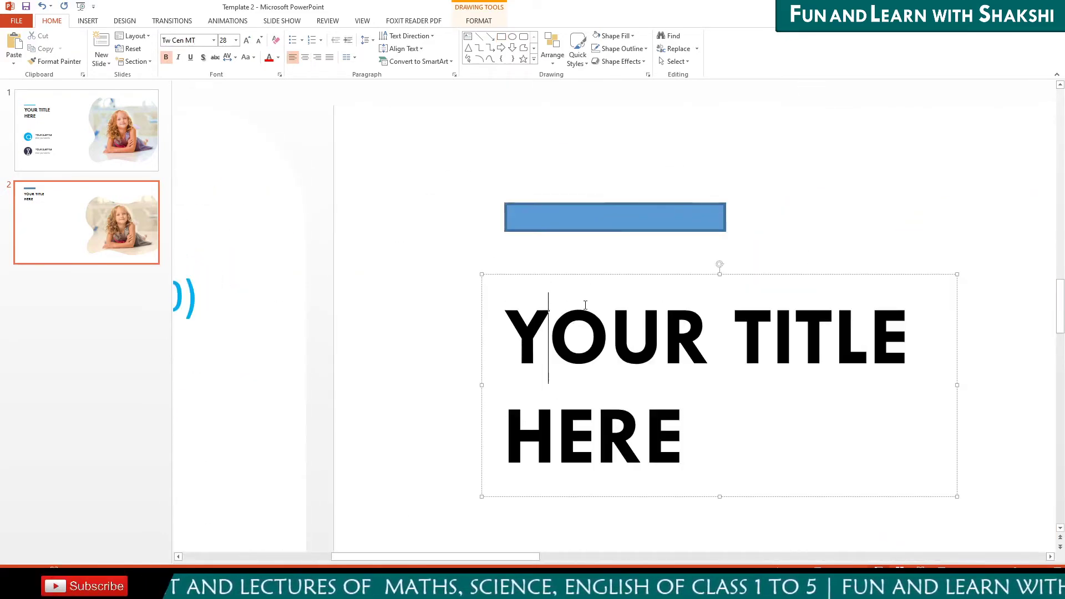
left_click(605, 275)
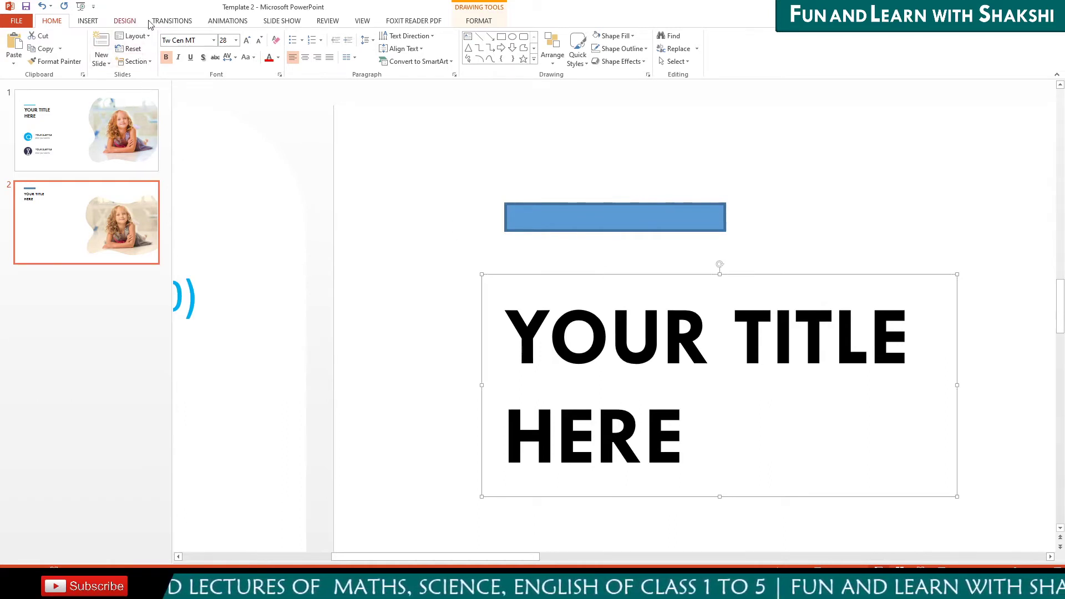
left_click(248, 42)
left_click(248, 42)
left_click(248, 41)
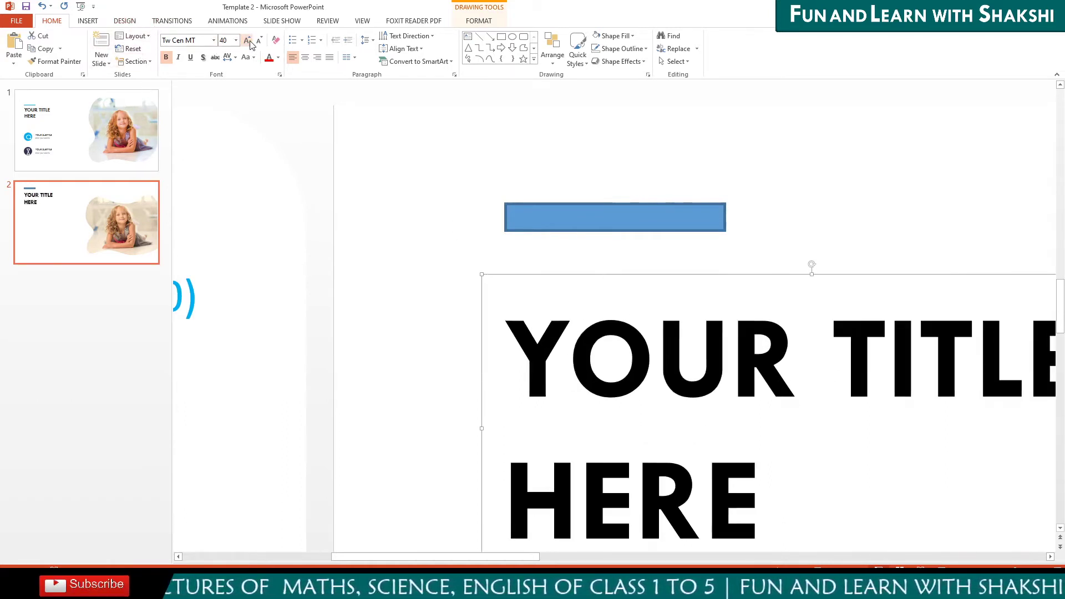
left_click(261, 41)
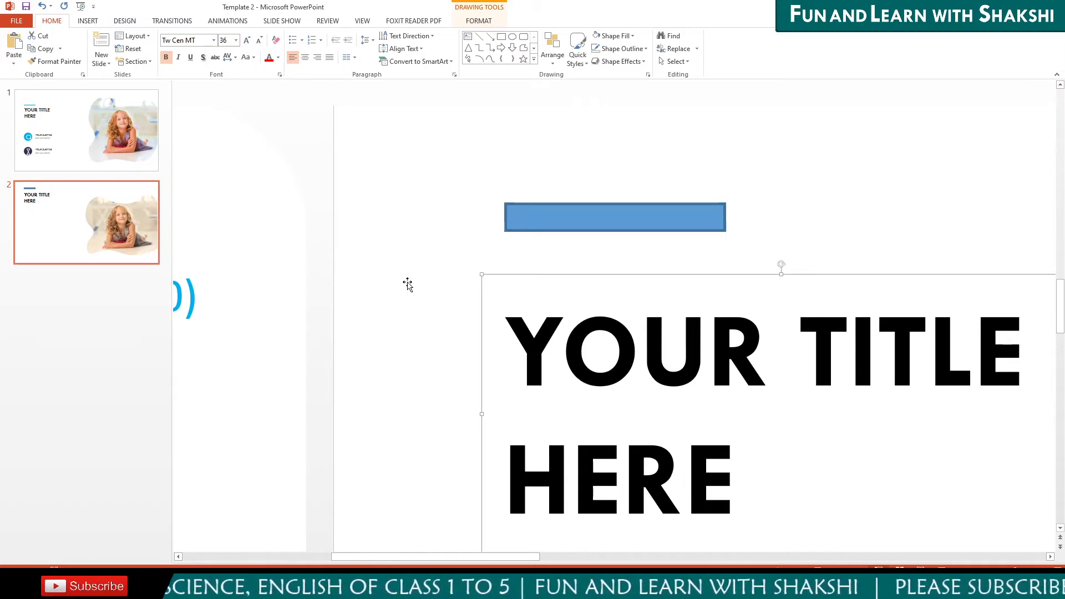
scroll(407, 281, "down", 2)
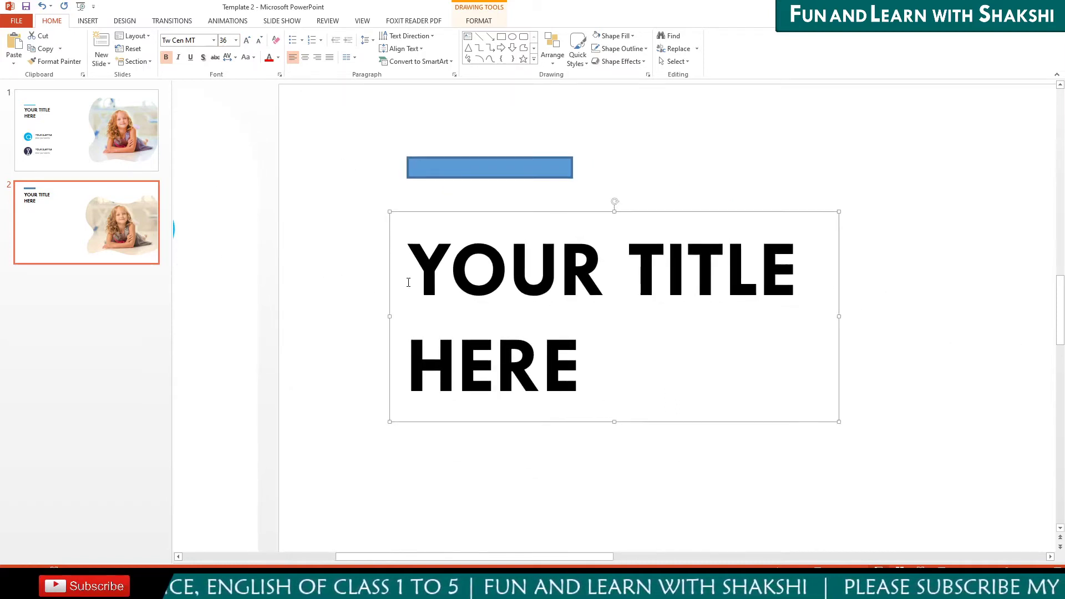
key("Down")
key("Down")
key("Down")
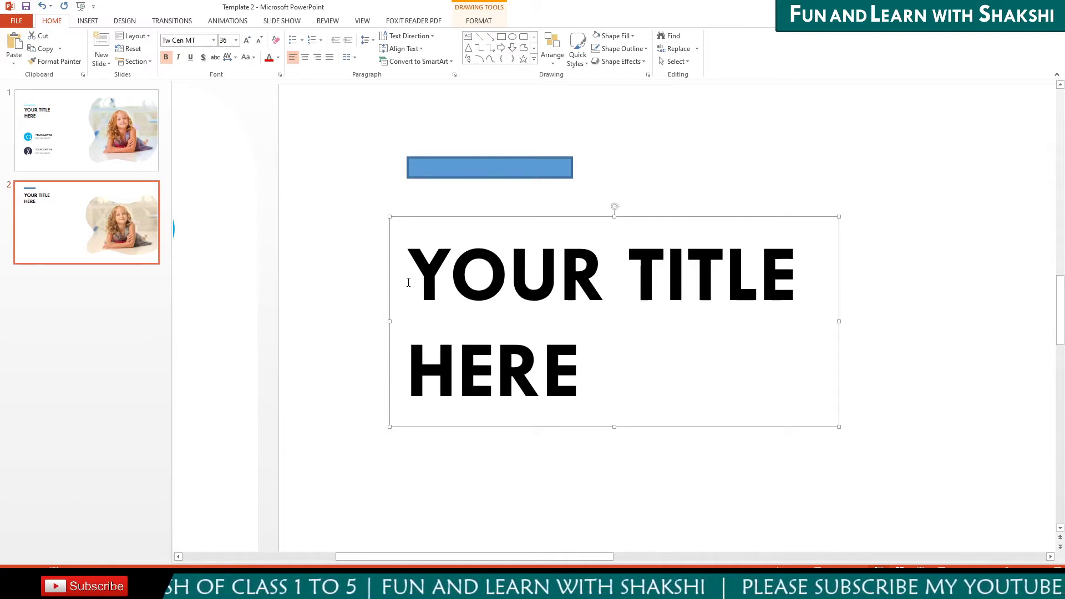
key("Down")
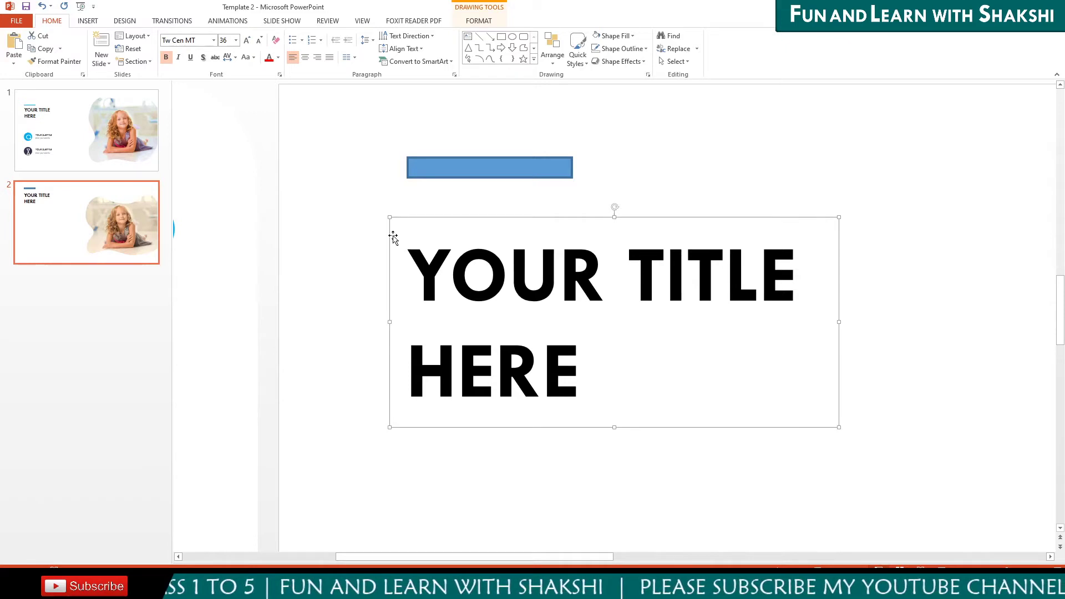
left_click(485, 165)
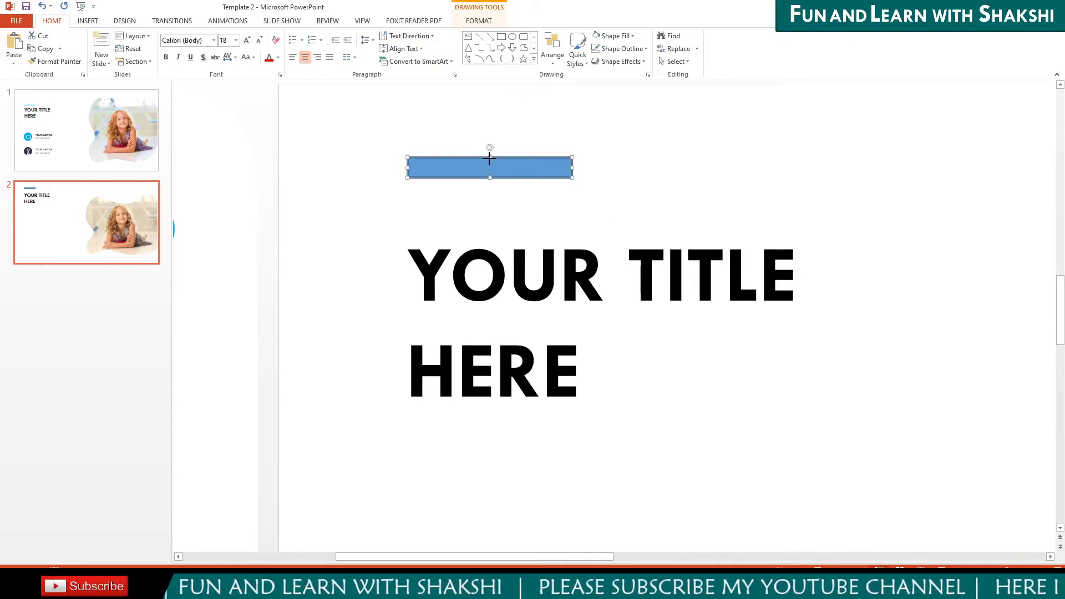
Reshape the bar into a 0.13 cm high, 3.06 cm wide strip just above the title
left_click_drag(489, 159, 496, 186)
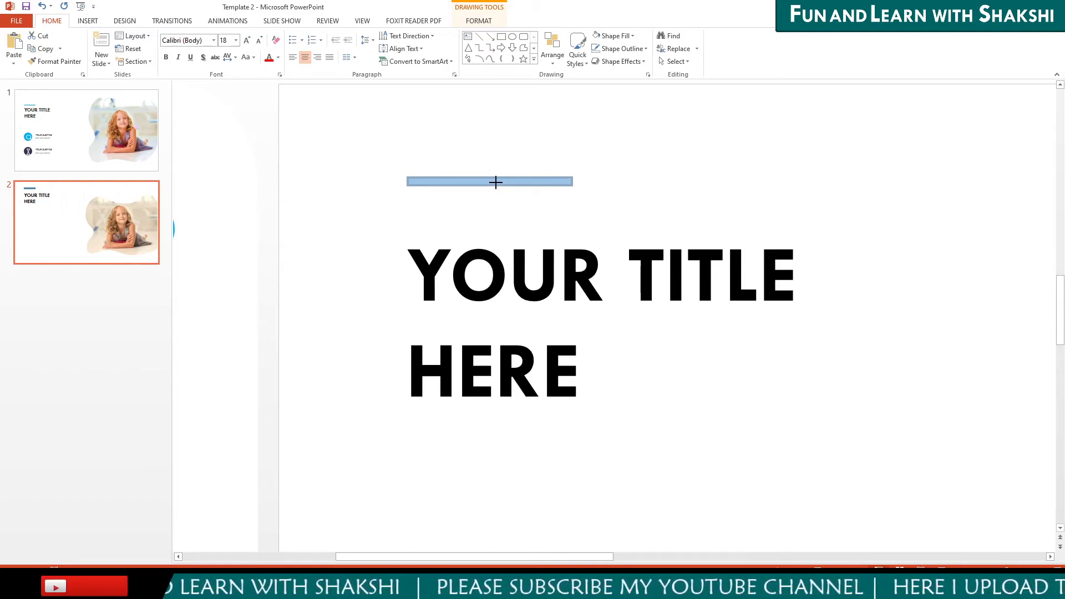
left_click_drag(496, 178, 495, 183)
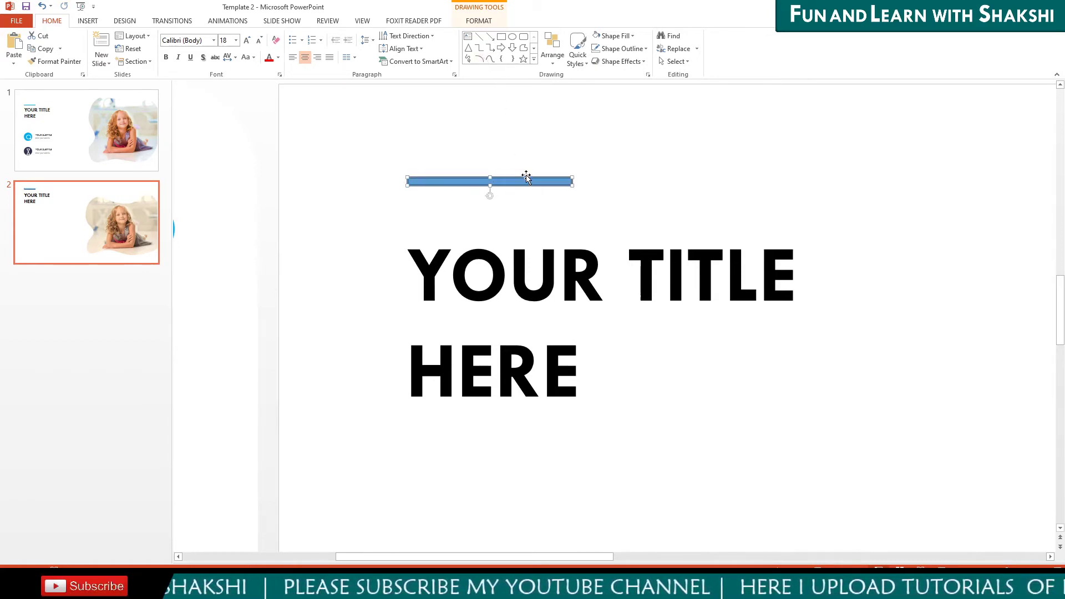
left_click_drag(527, 177, 520, 215)
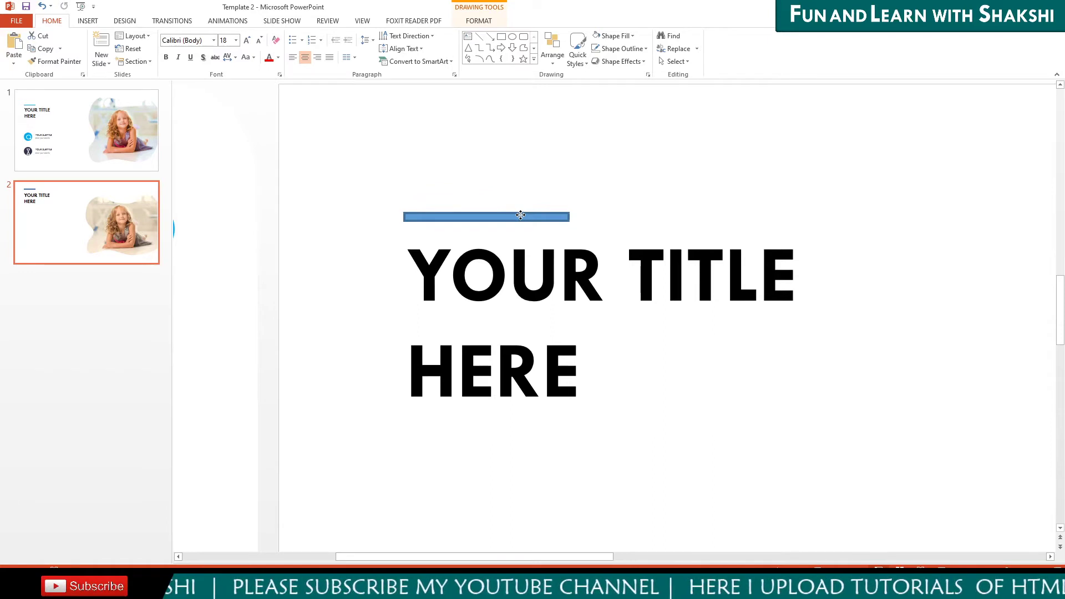
left_click_drag(520, 216, 525, 211)
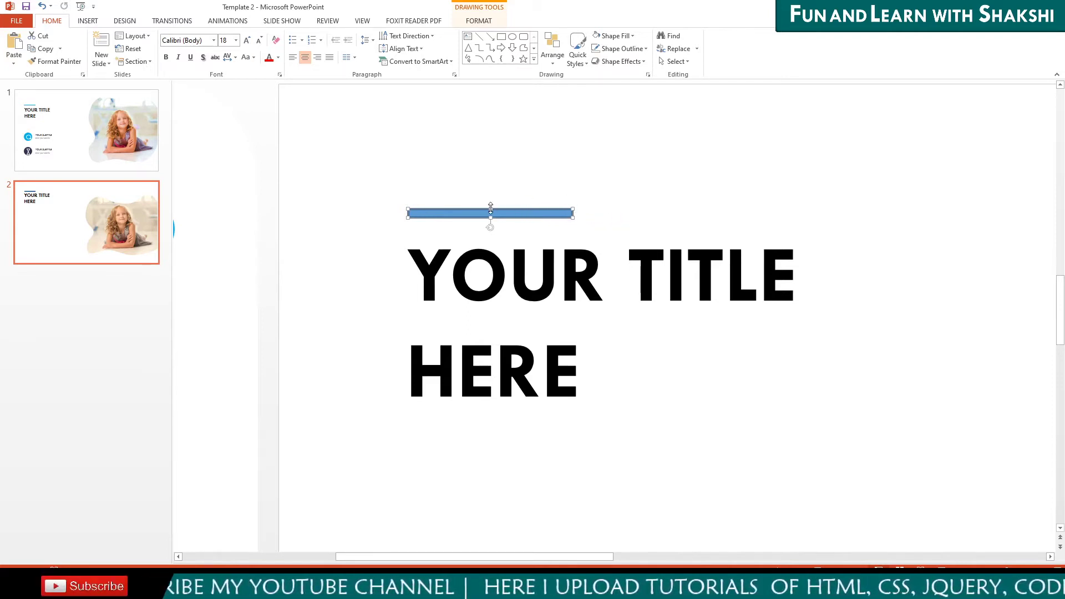
left_click_drag(491, 209, 491, 187)
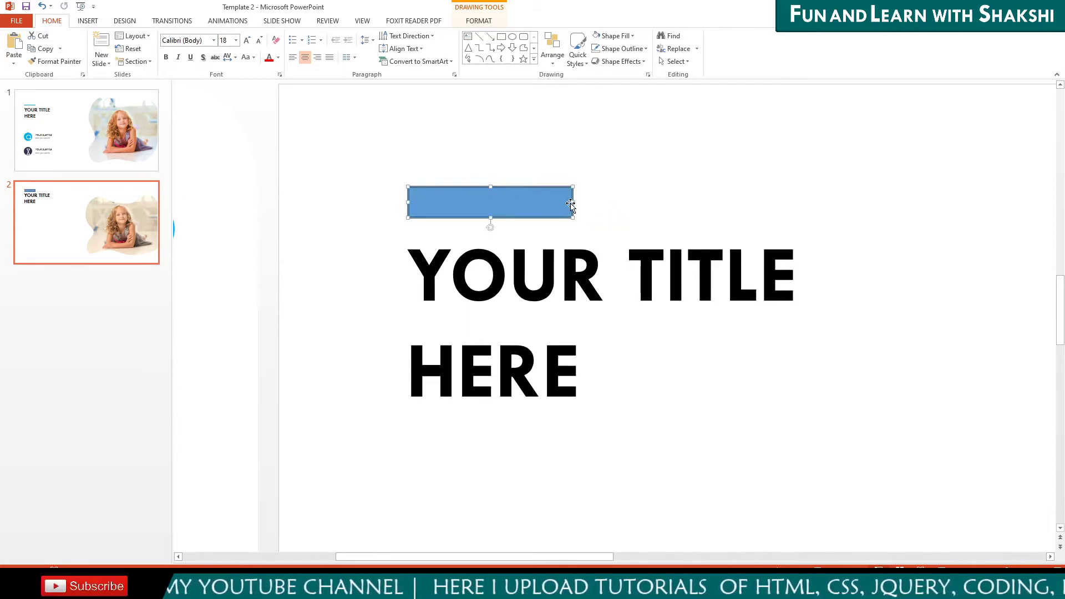
left_click_drag(575, 202, 605, 205)
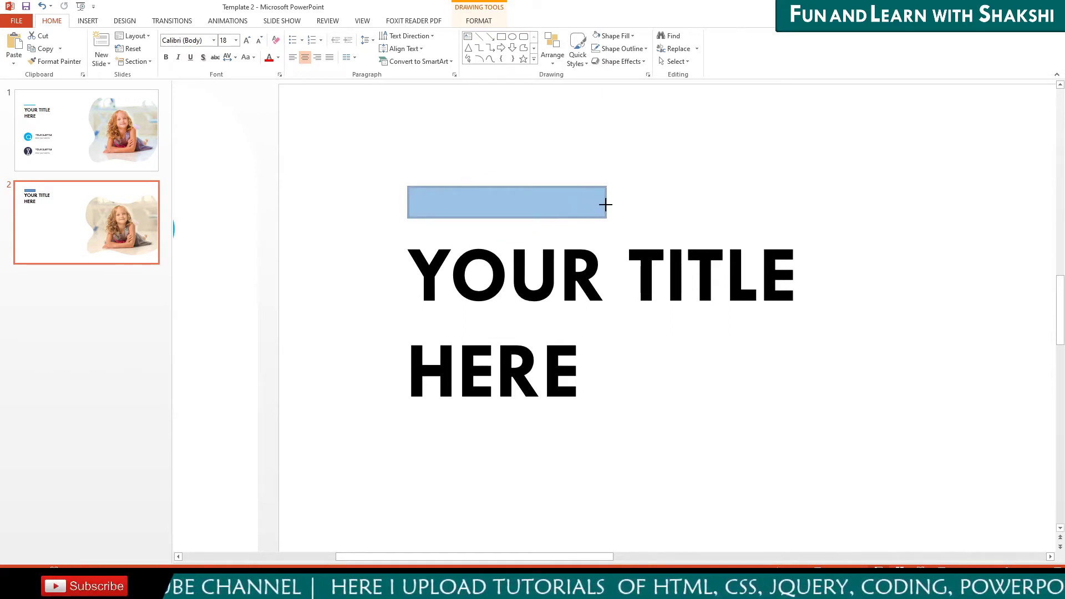
left_click_drag(605, 205, 602, 208)
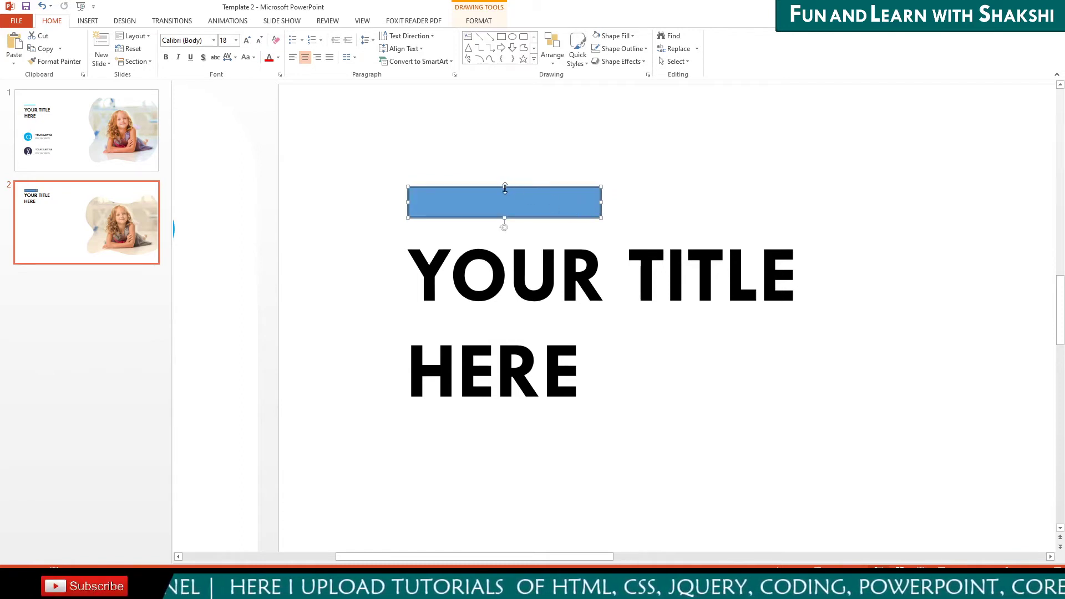
left_click_drag(503, 186, 503, 211)
left_click(477, 21)
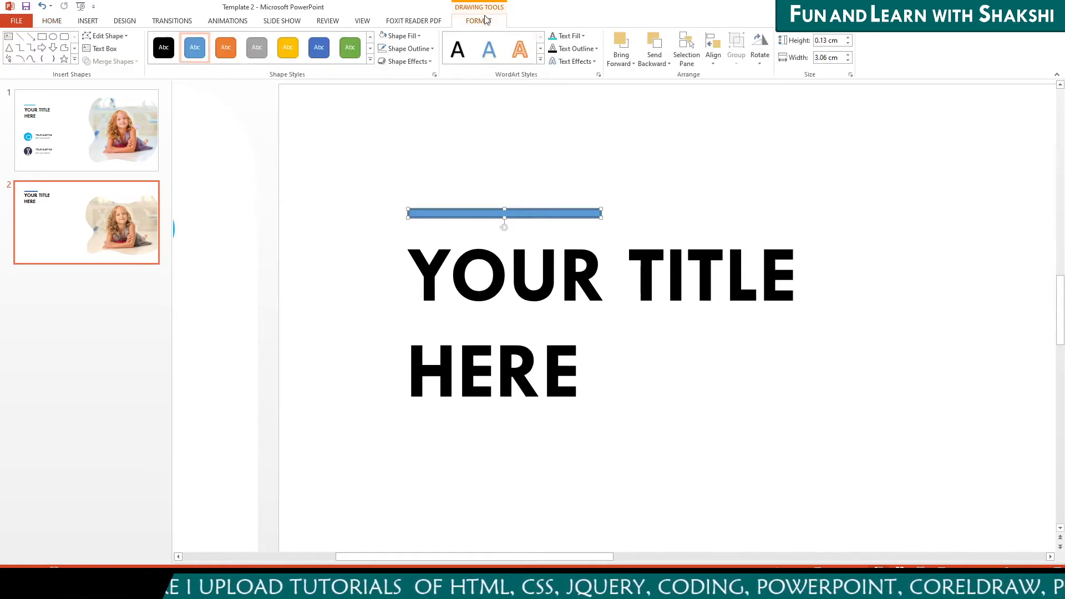
Fill the thin accent bar above the title with custom RGB turquoise (0, 176, 240)
left_click(406, 36)
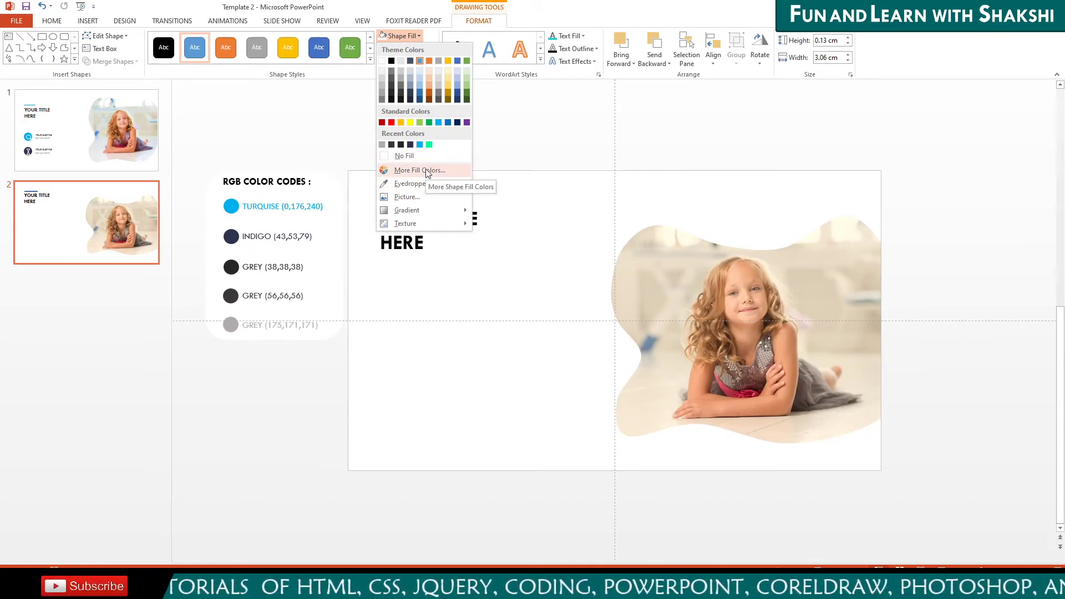
left_click(425, 168)
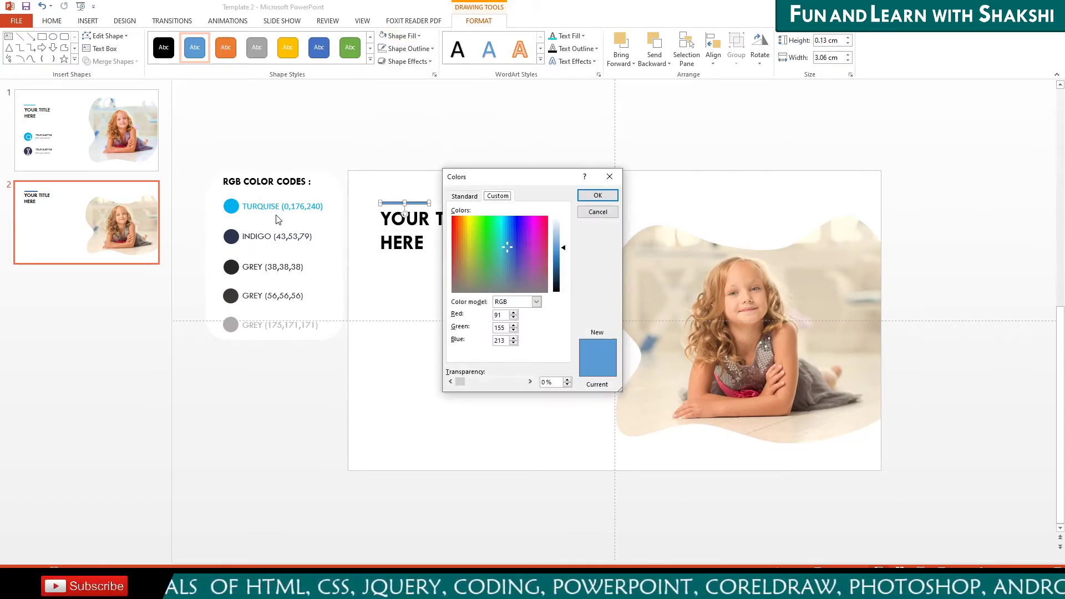
left_click(465, 197)
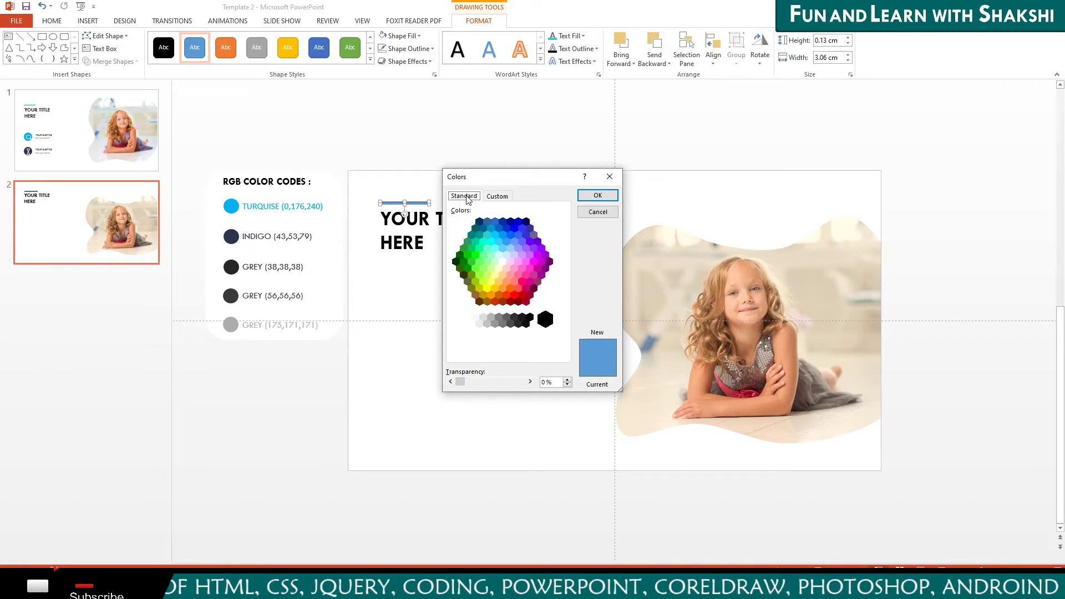
left_click(497, 198)
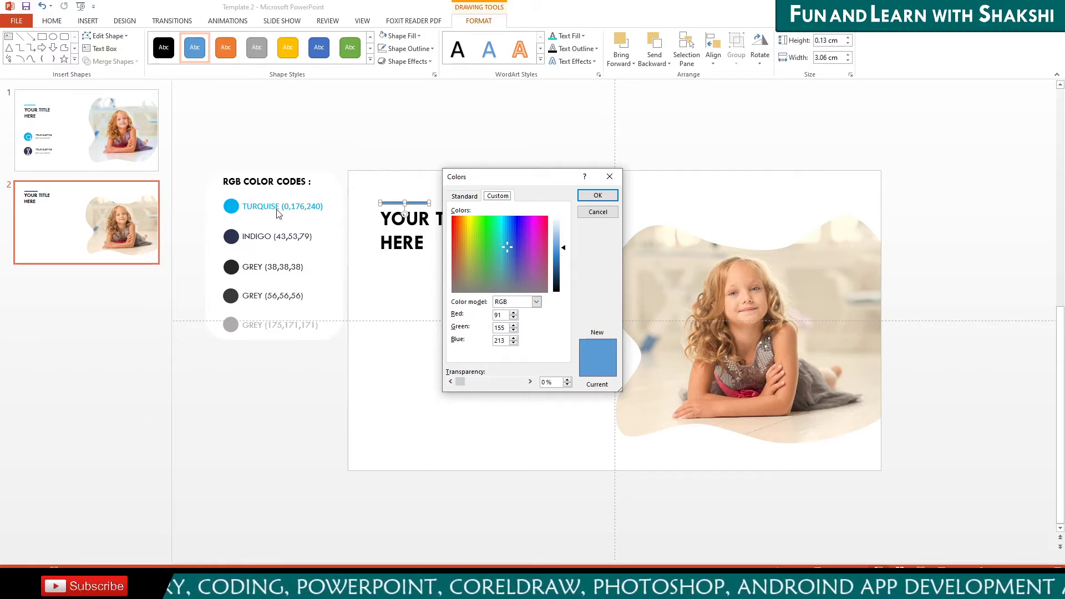
double_click(501, 314)
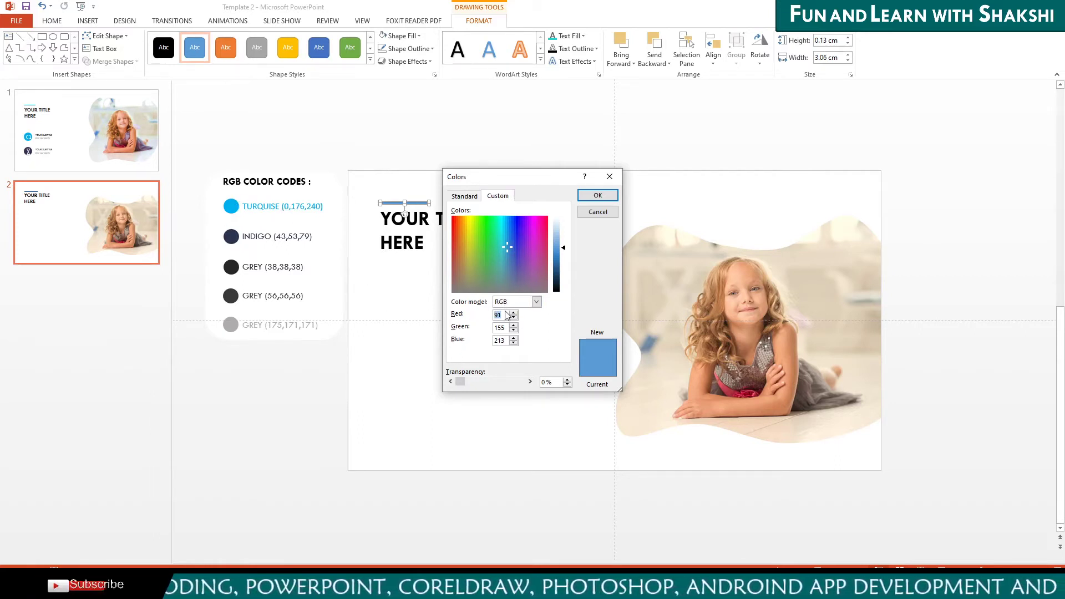
type("0")
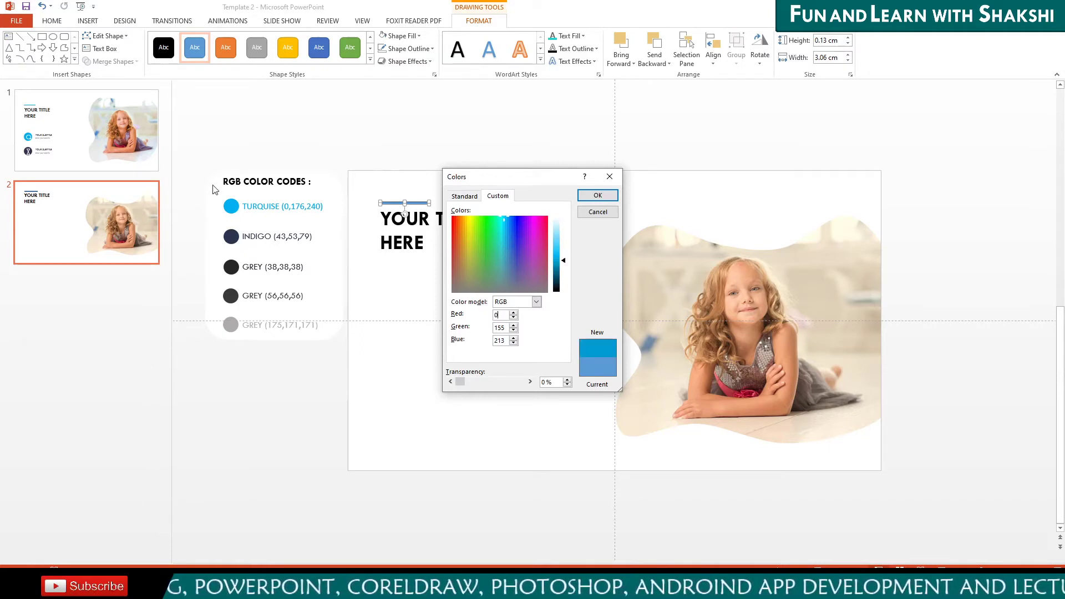
double_click(501, 328)
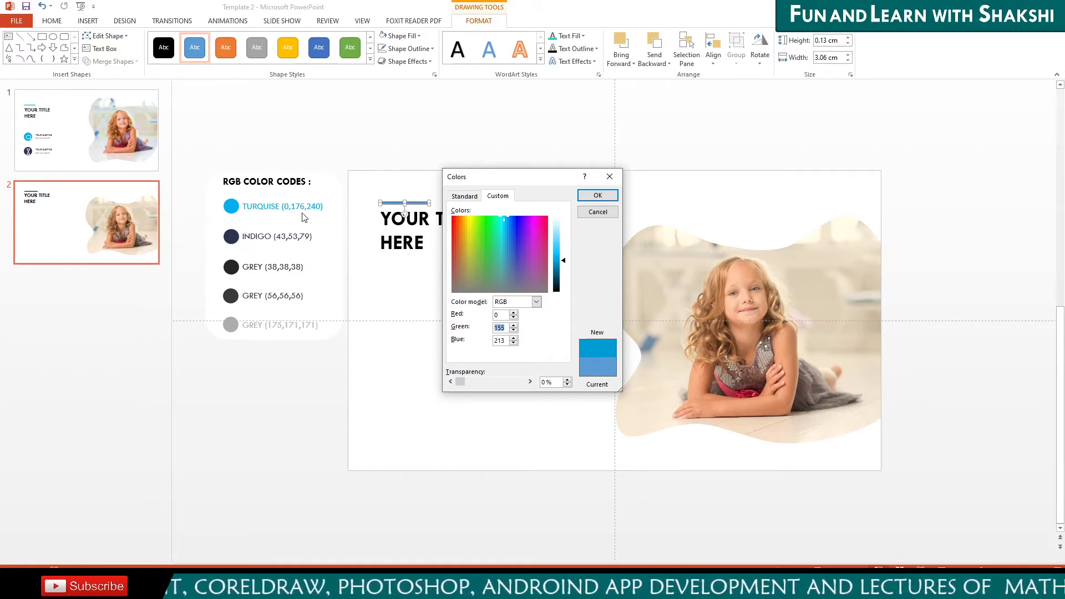
type("176")
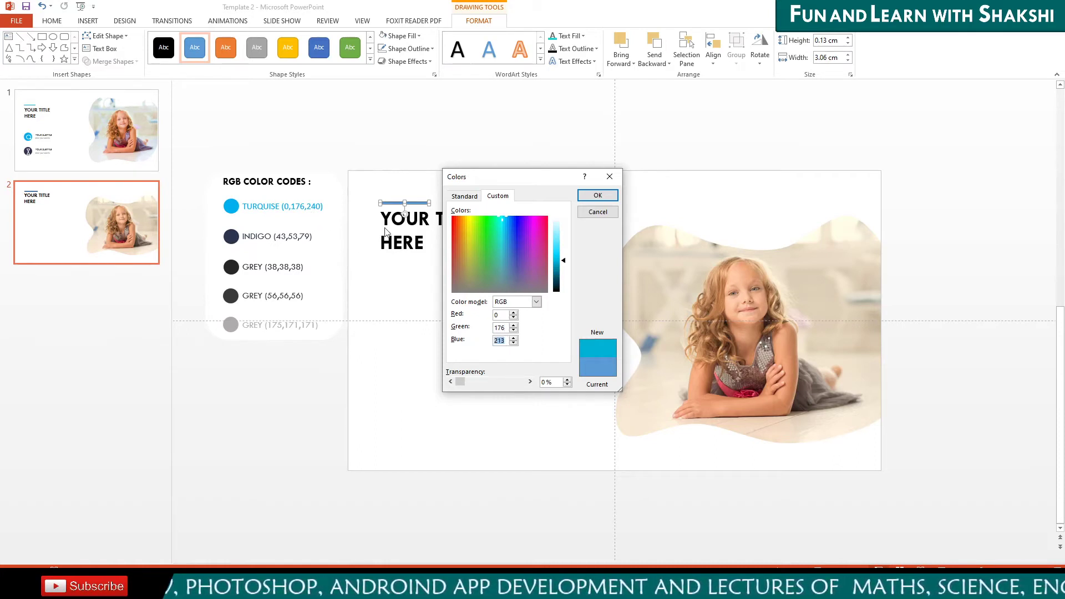
type("240")
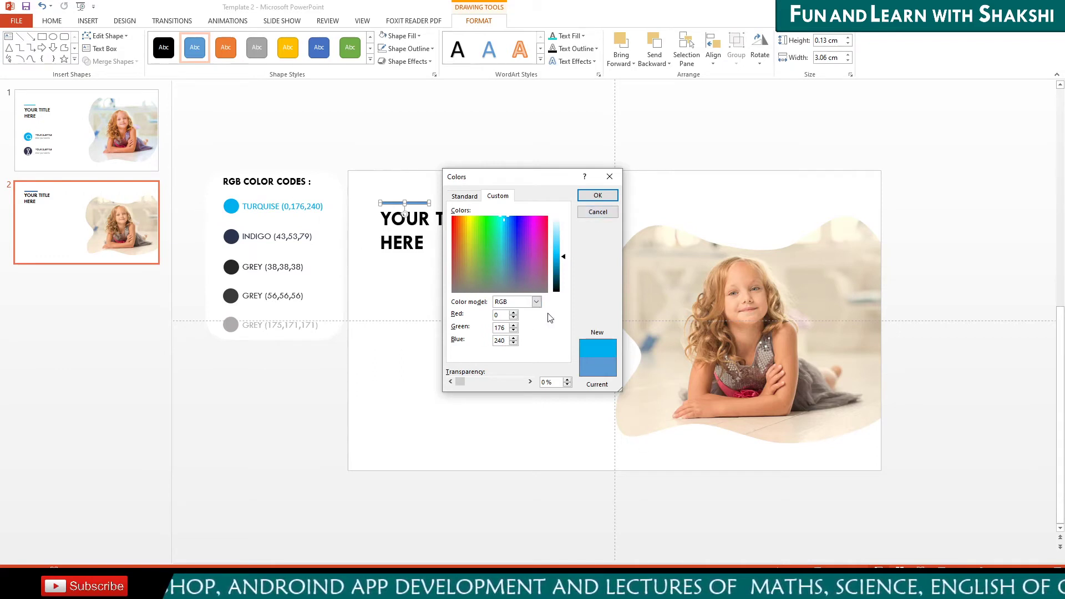
left_click(607, 196)
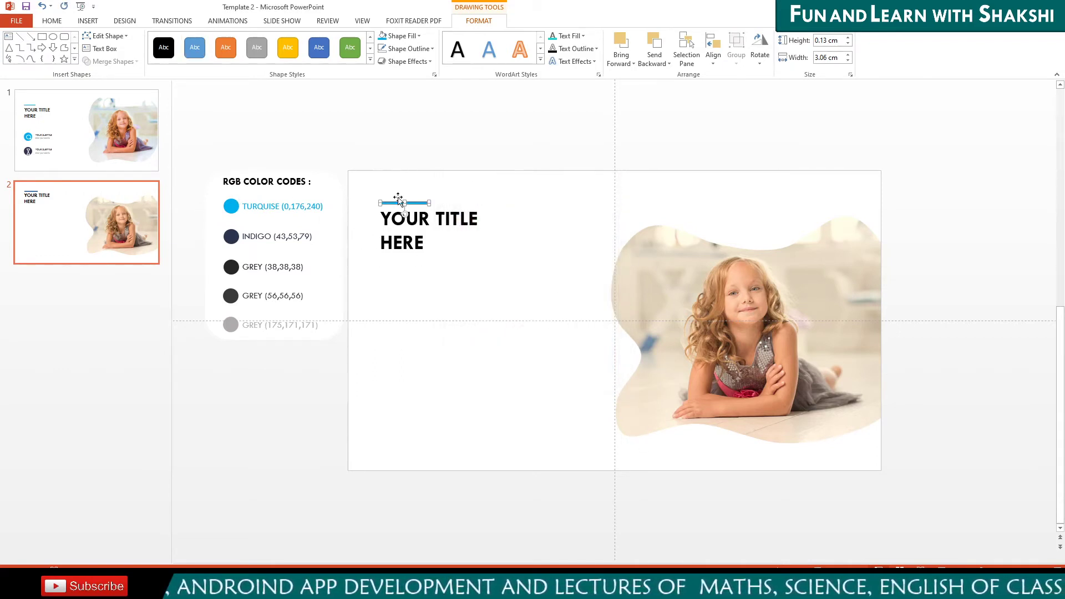
left_click(471, 148)
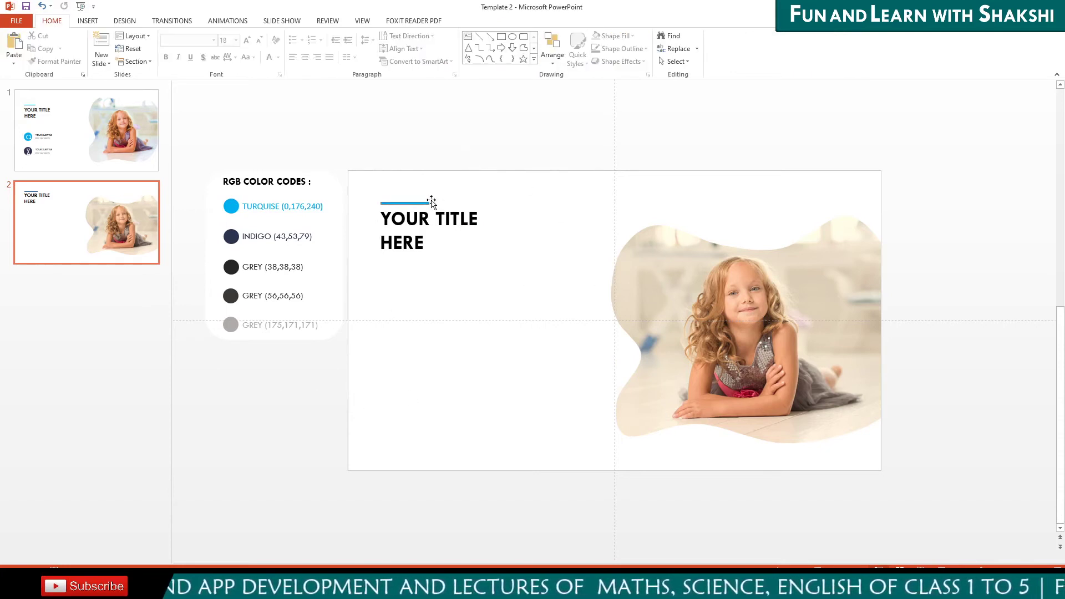
left_click(405, 203)
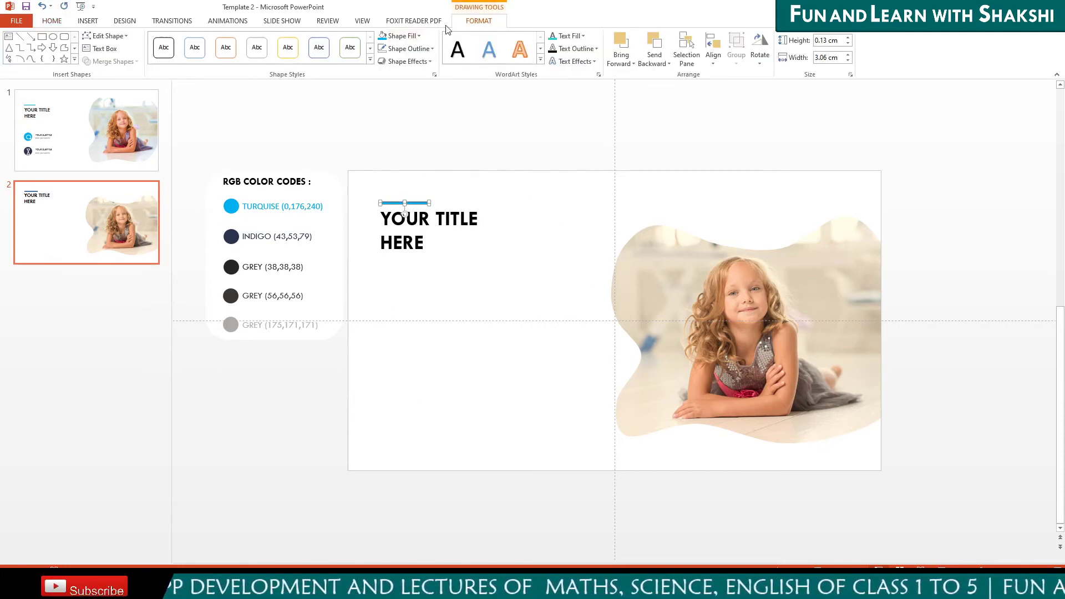
left_click(408, 49)
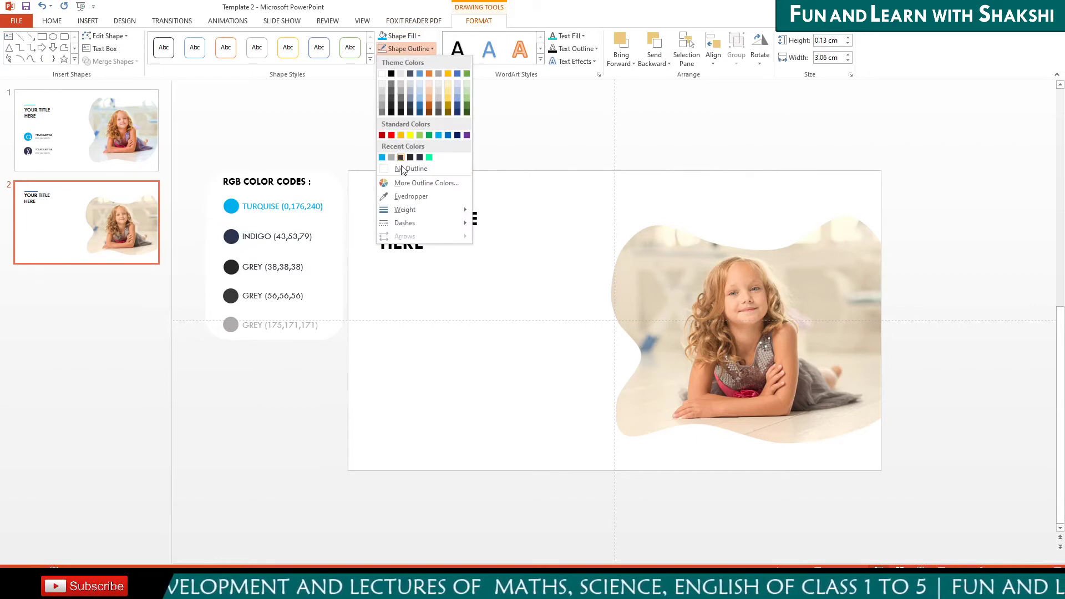
key("Escape")
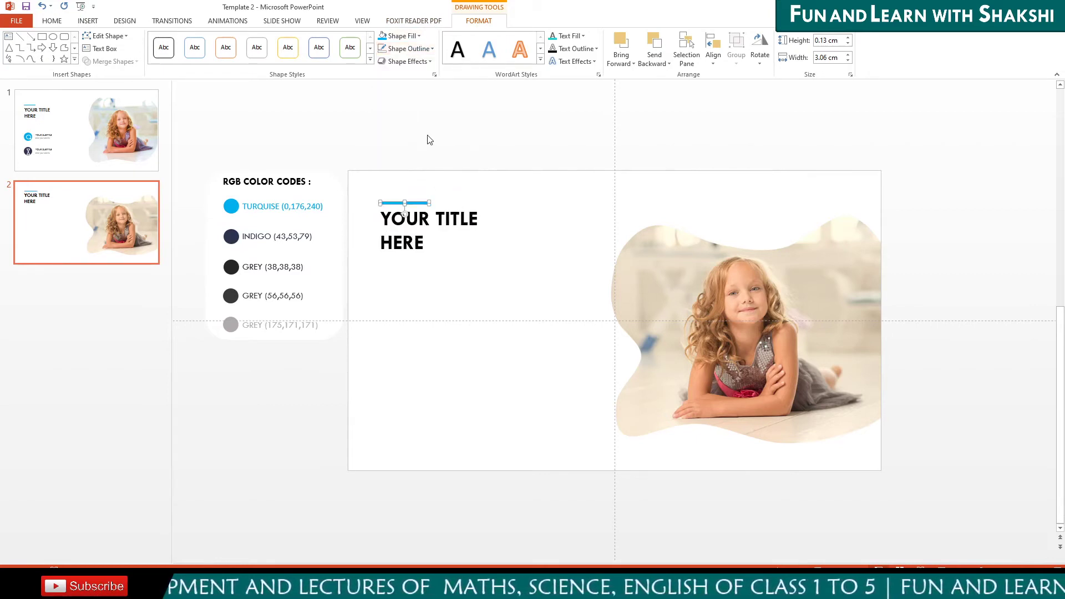
left_click(449, 219)
Increase the YOUR TITLE HERE heading's font size from 36 to 44 point
left_click(458, 205)
left_click(52, 22)
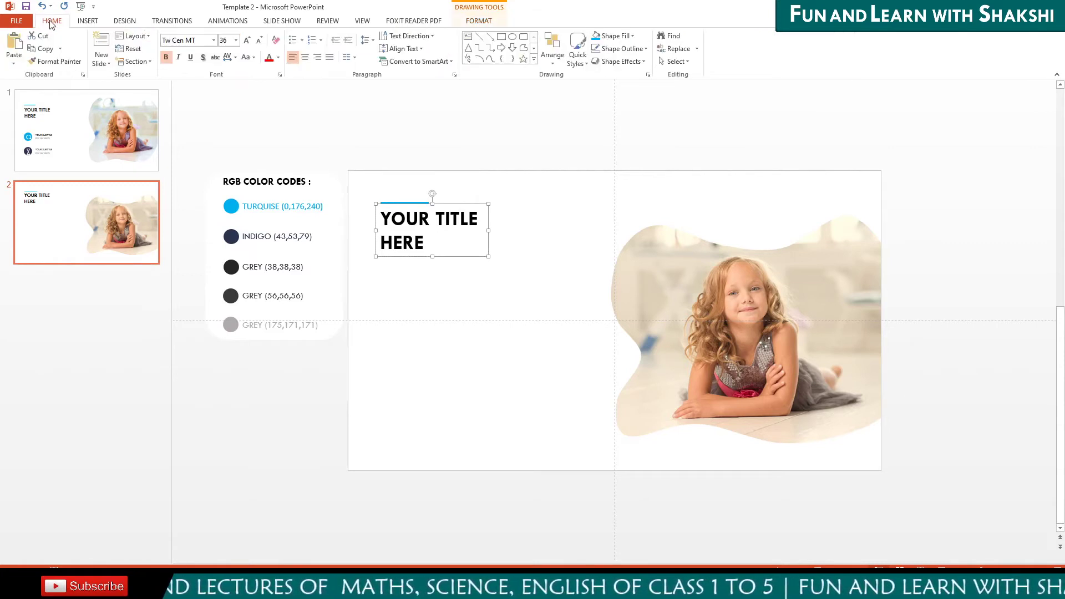
left_click(230, 42)
type("44")
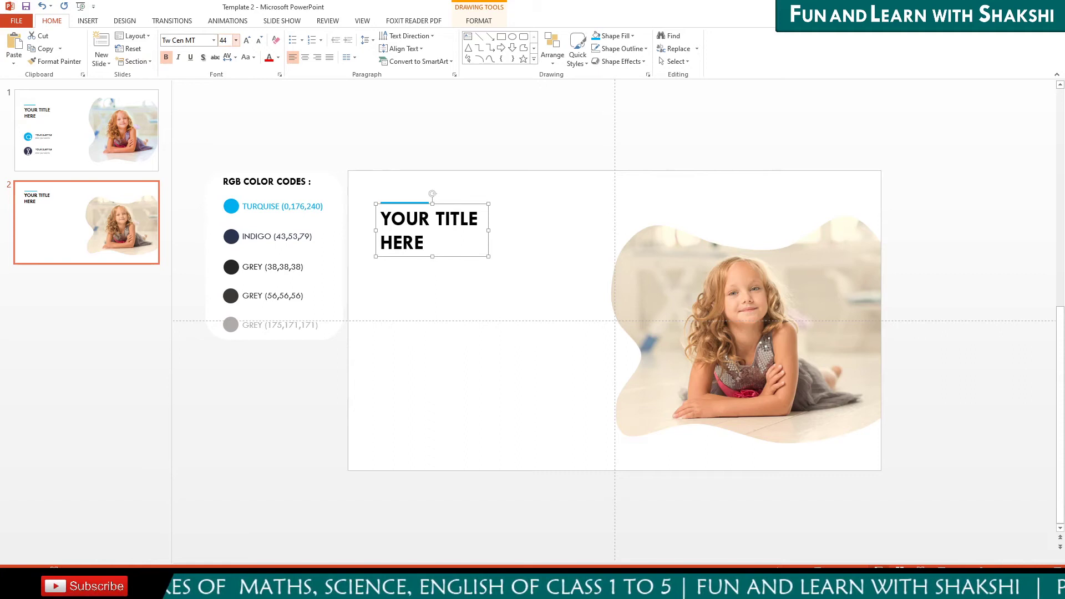
key("Return")
left_click(452, 136)
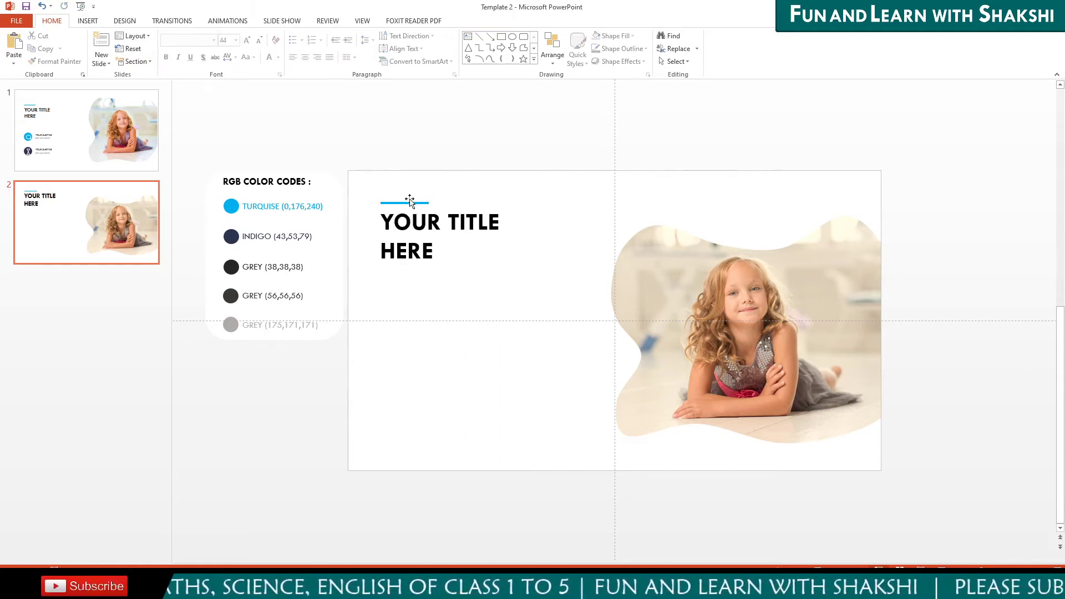
left_click(427, 257)
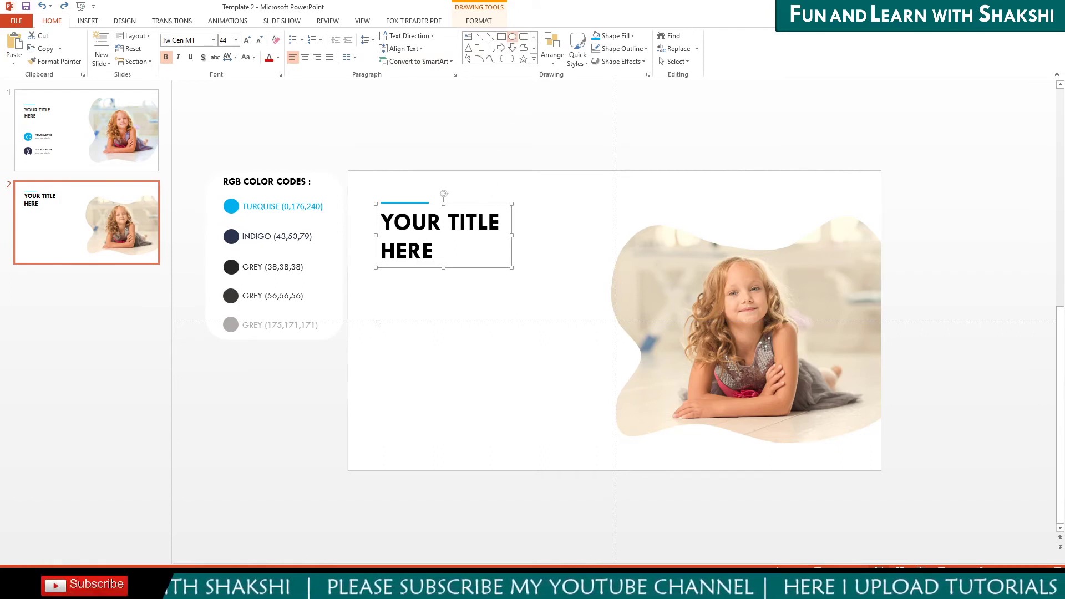
Draw a blue circle below the title on the left side of the slide
mouse_move(386, 326)
left_mouse_down()
mouse_move(449, 378)
mouse_move(426, 369)
left_mouse_up()
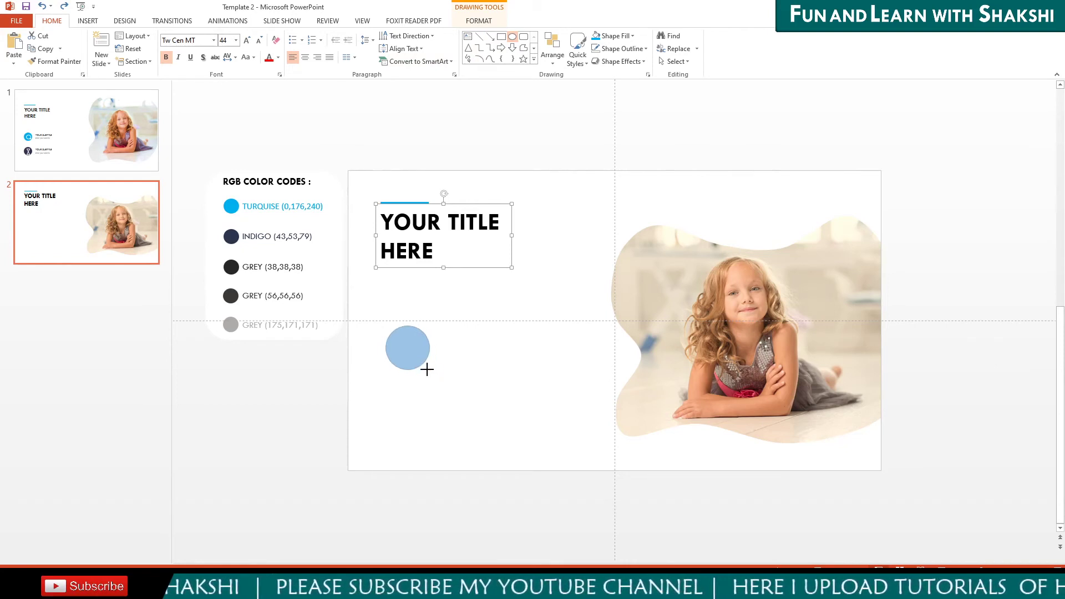
left_click_drag(427, 369, 402, 356)
left_click(486, 361)
left_click(397, 356)
Resize the circle to 2.02 cm height and 2.02 cm width
left_click(479, 21)
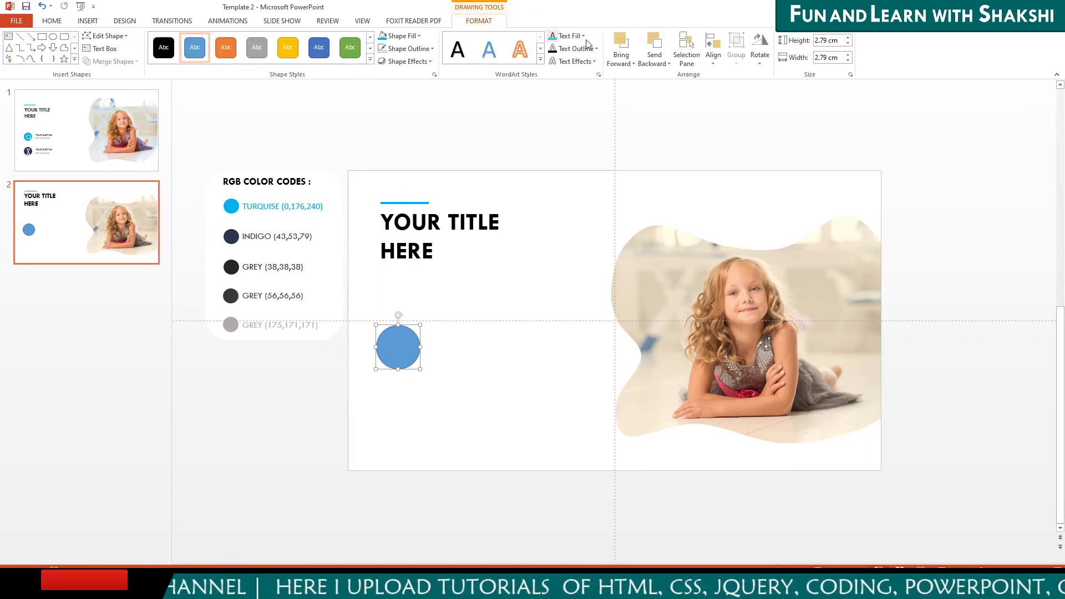
left_click(837, 43)
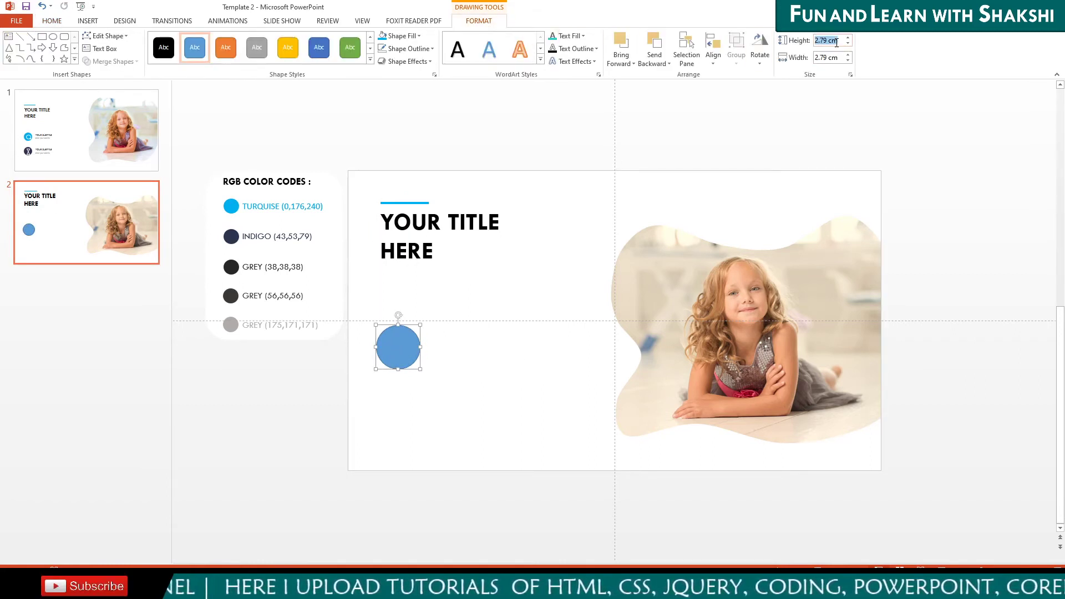
type("2")
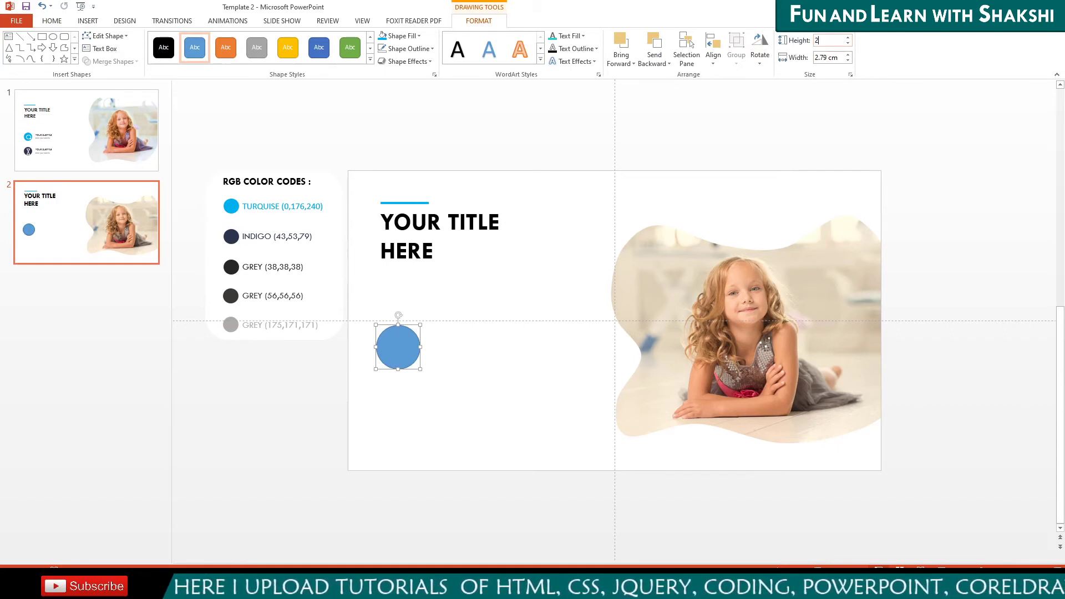
type(".02")
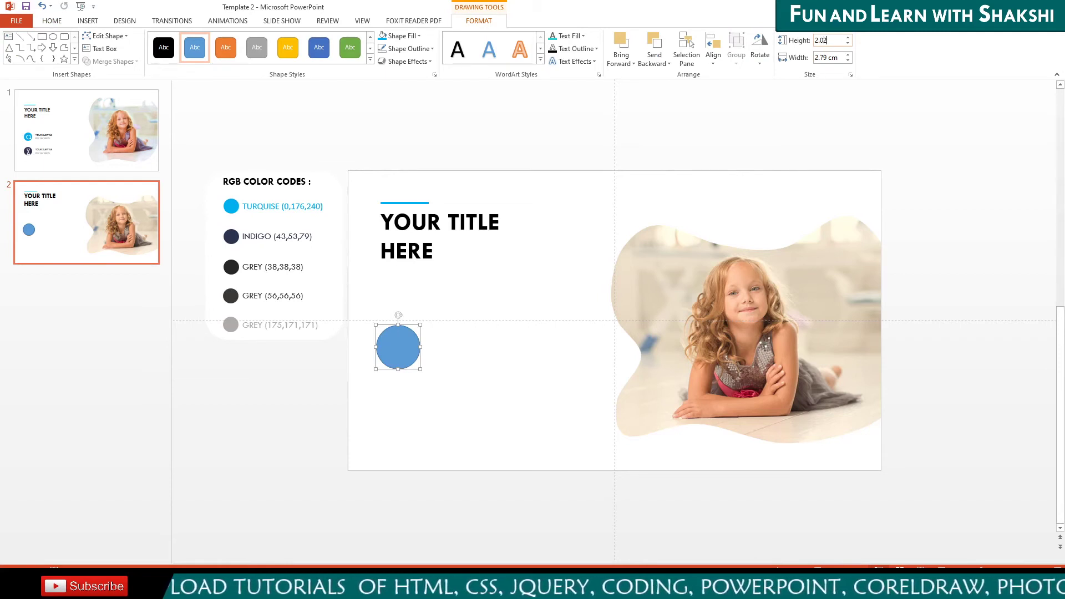
key("Return")
double_click(827, 57)
type("2.02")
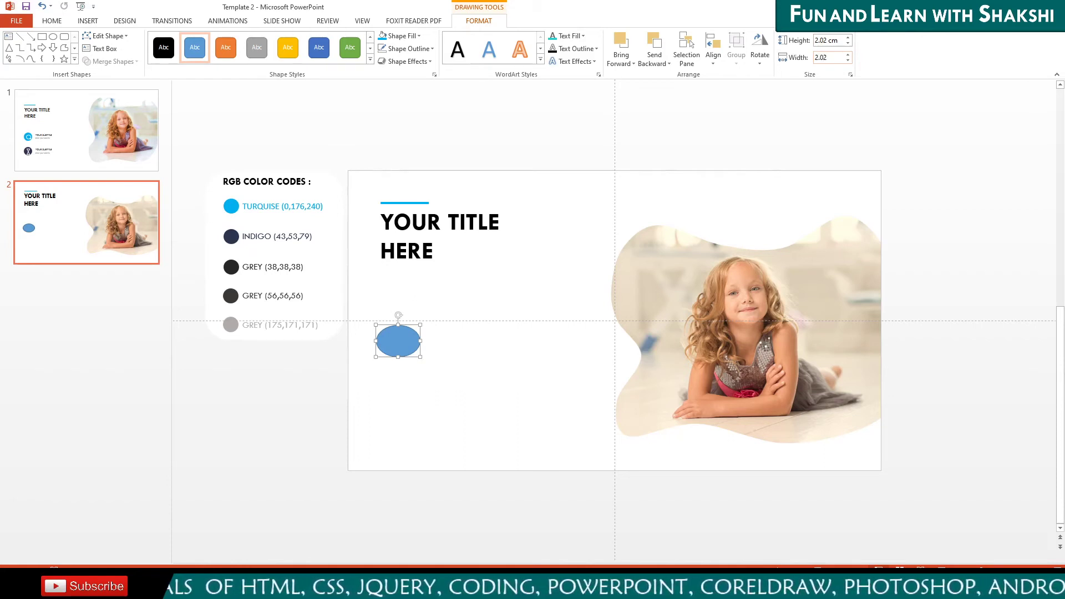
key("Return")
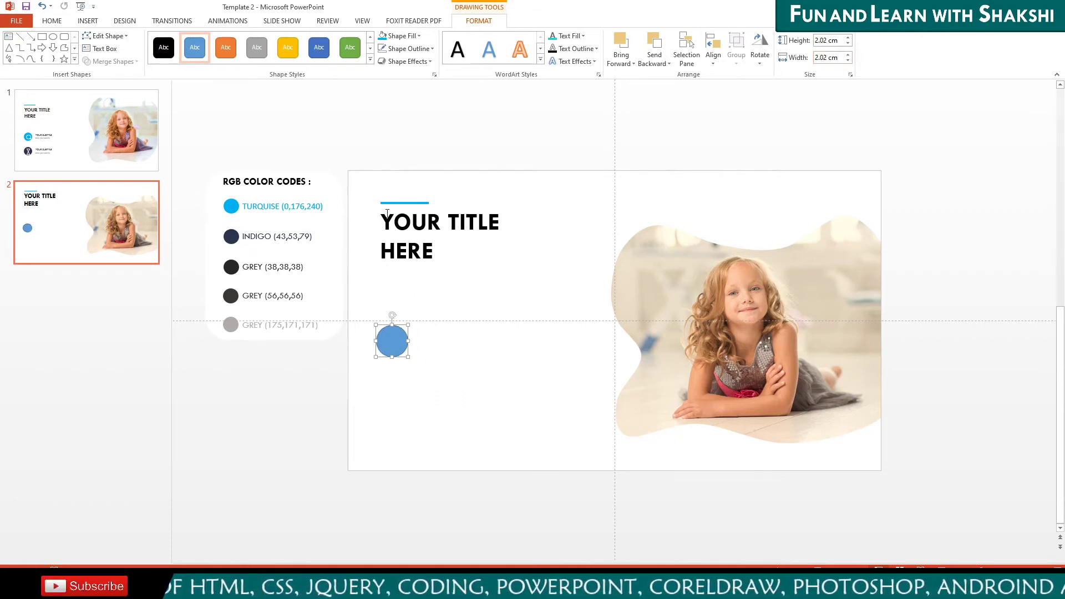
Align the circle under the title's left edge and fill it with the recent turquoise swatch
left_click_drag(392, 337, 397, 356)
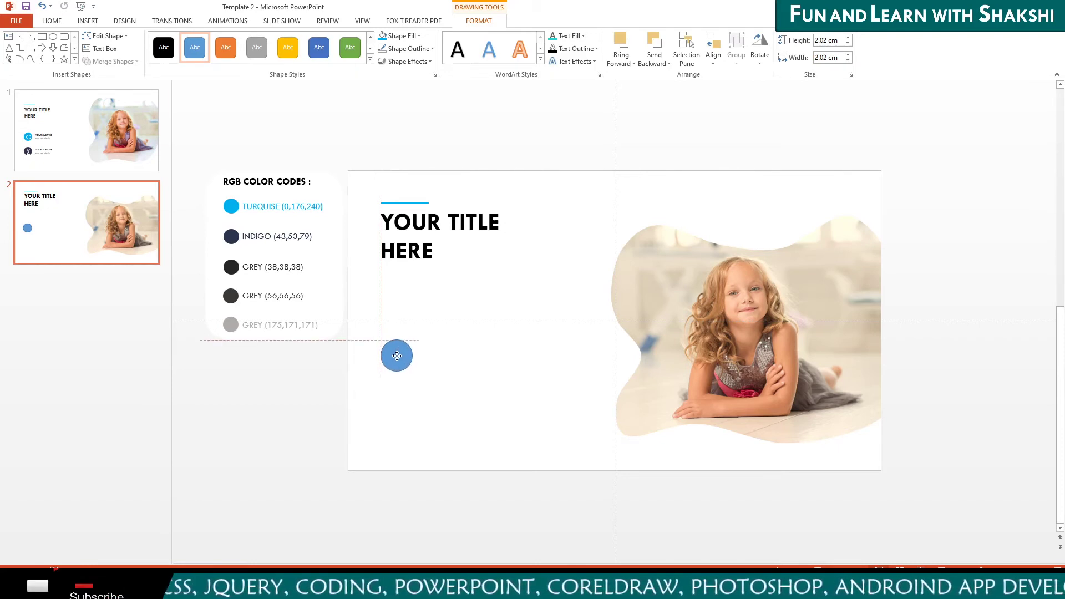
left_click_drag(396, 356, 397, 355)
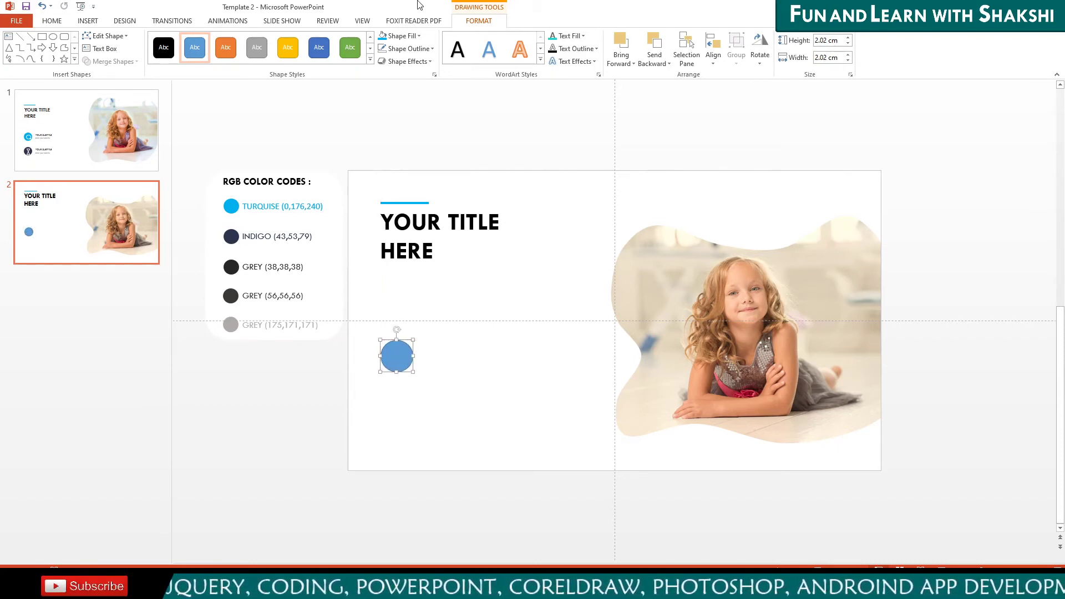
left_click(407, 35)
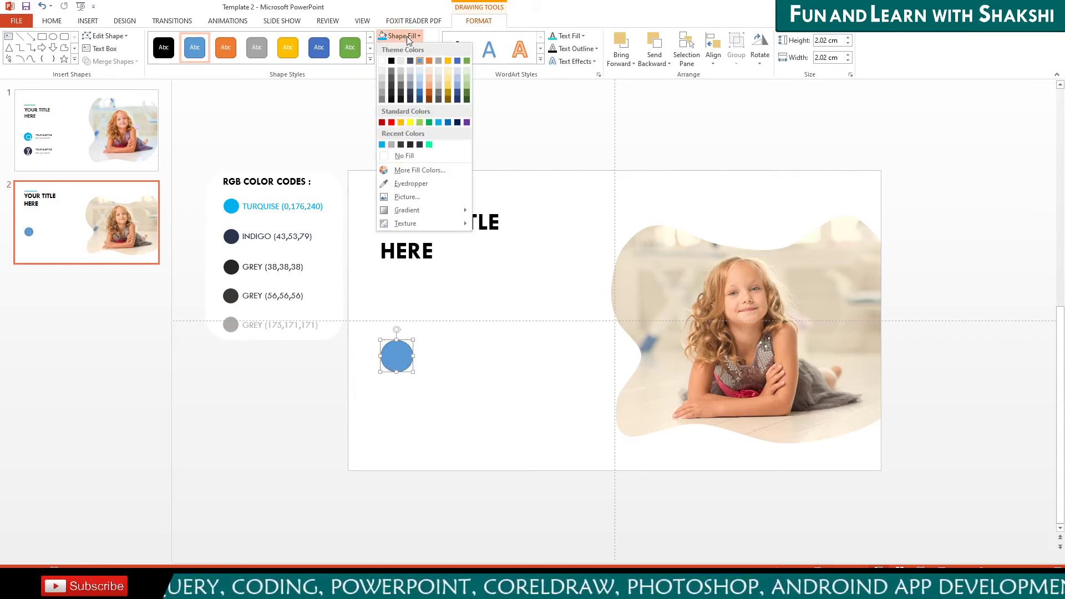
left_click(382, 144)
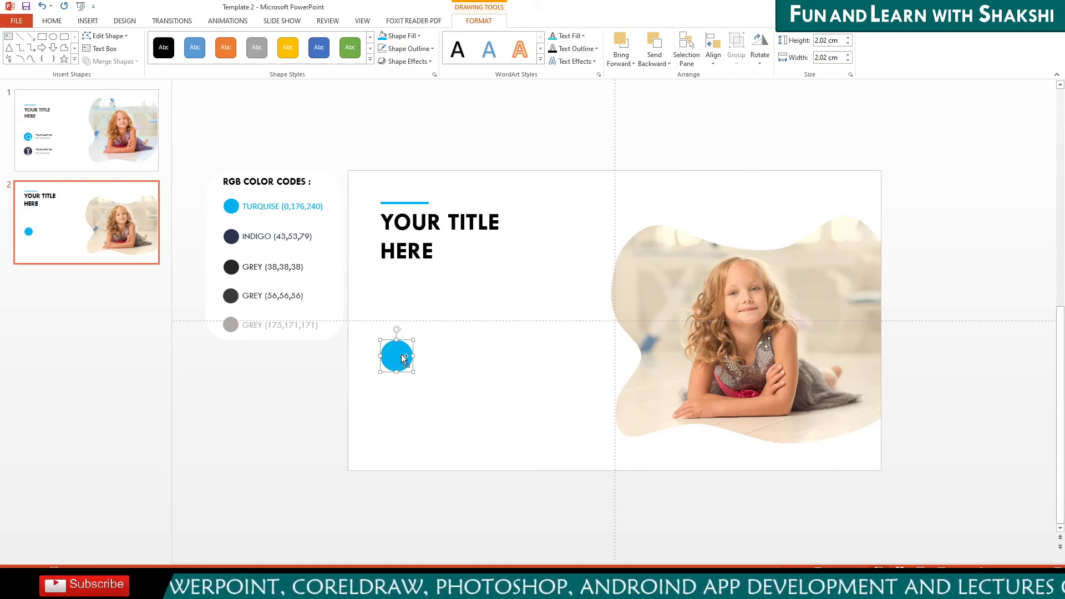
Duplicate the circle below the first, fill the copy indigo via eyedropper, then view slide 1
left_click_drag(404, 358, 404, 383)
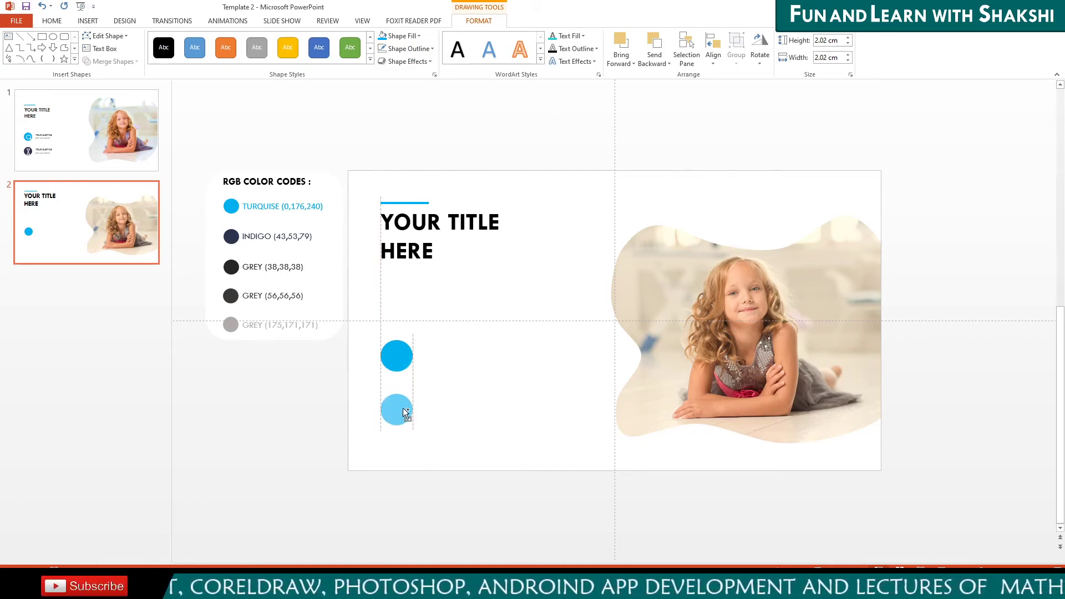
left_click_drag(406, 412, 406, 412)
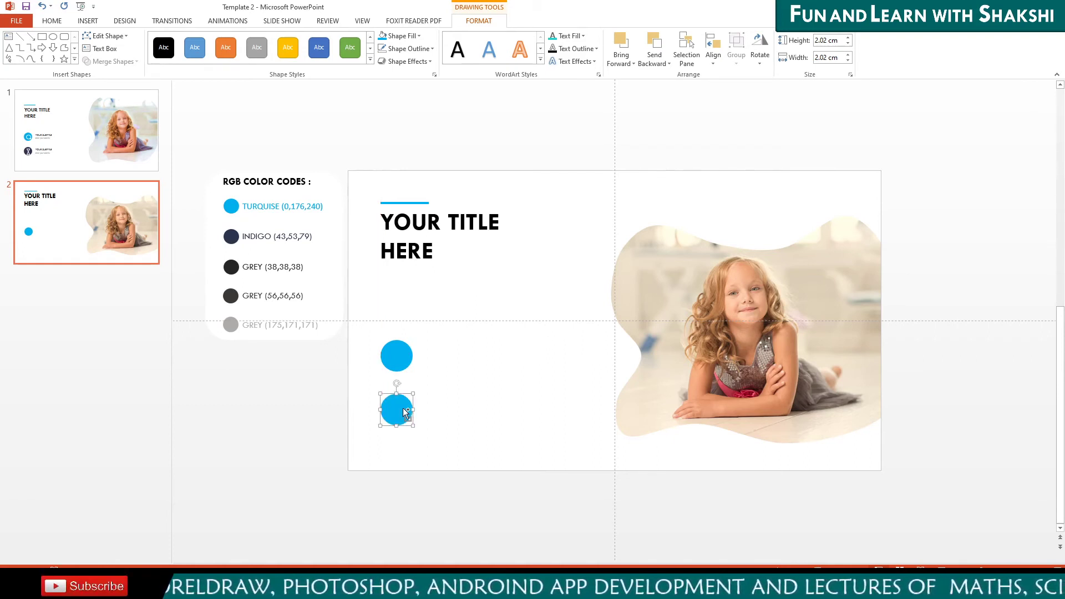
left_click(405, 36)
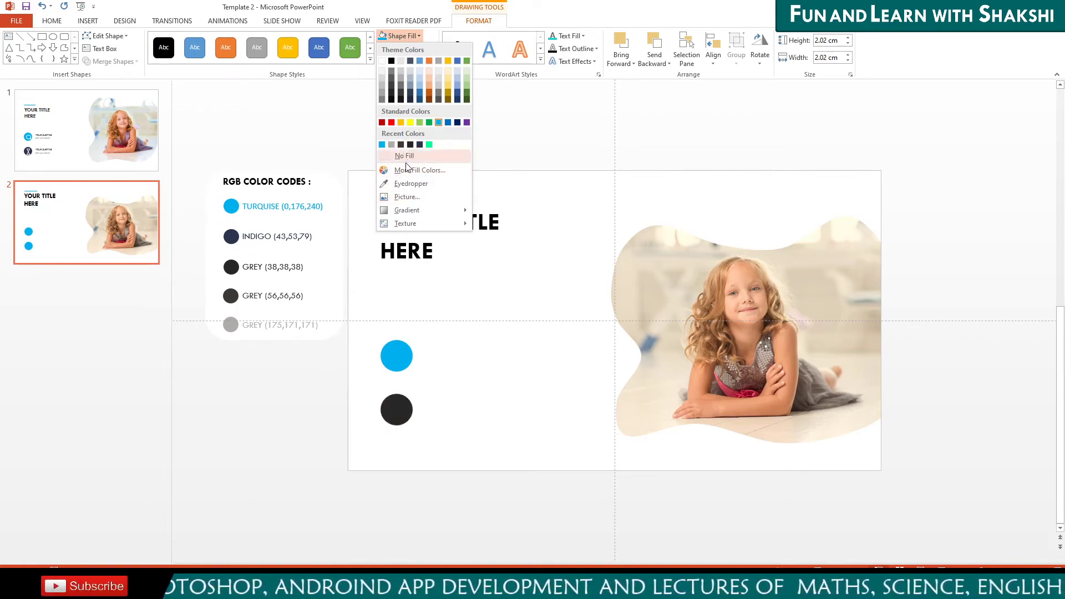
left_click(403, 183)
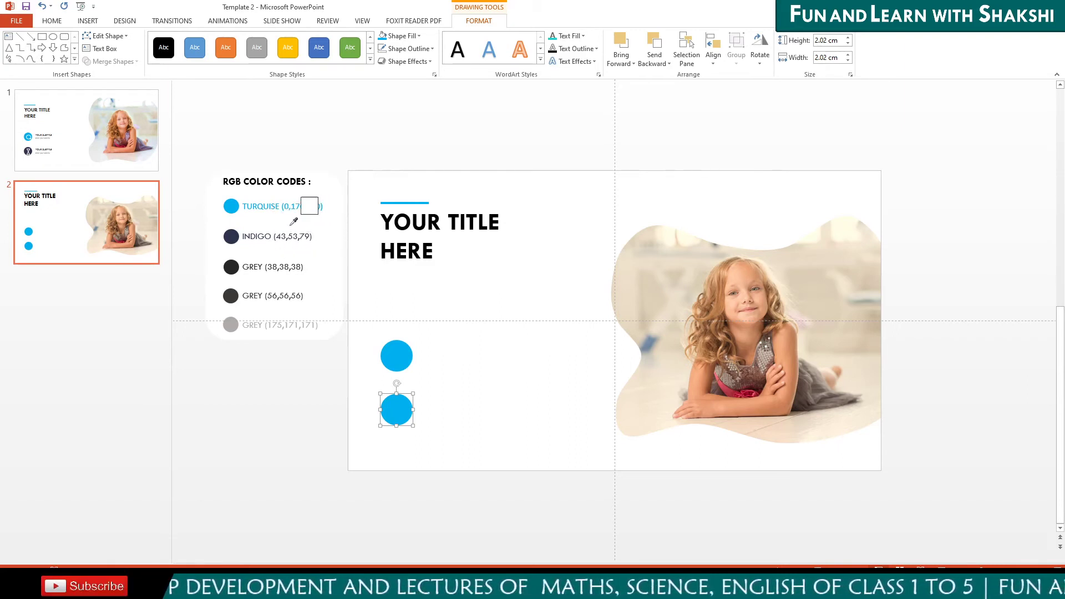
left_click(229, 239)
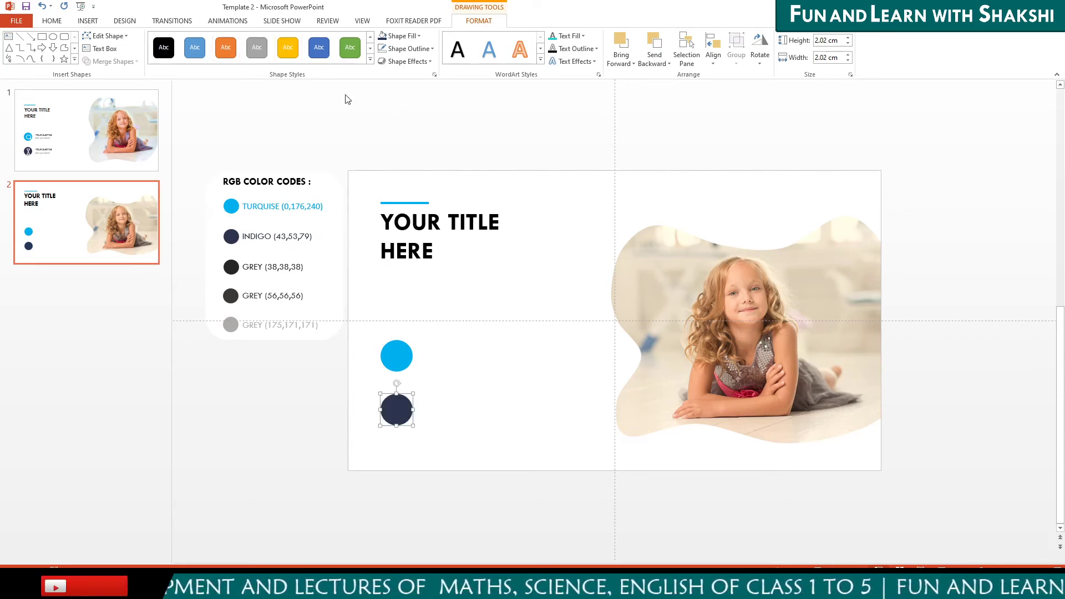
left_click(128, 147)
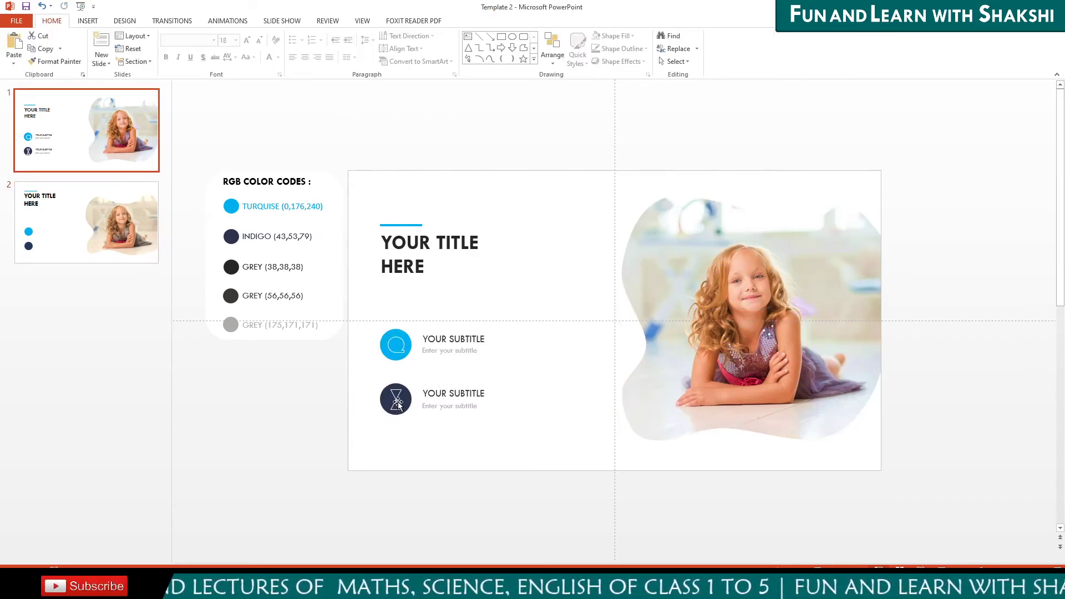
Return to slide 2 and expand the full Shapes gallery
left_click(100, 233)
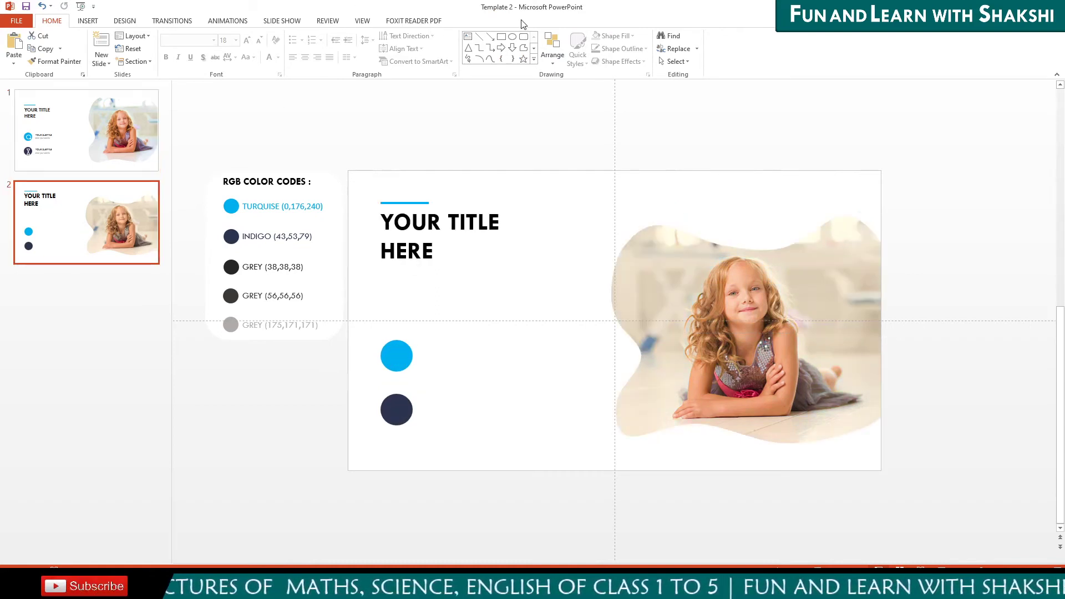
left_click(534, 59)
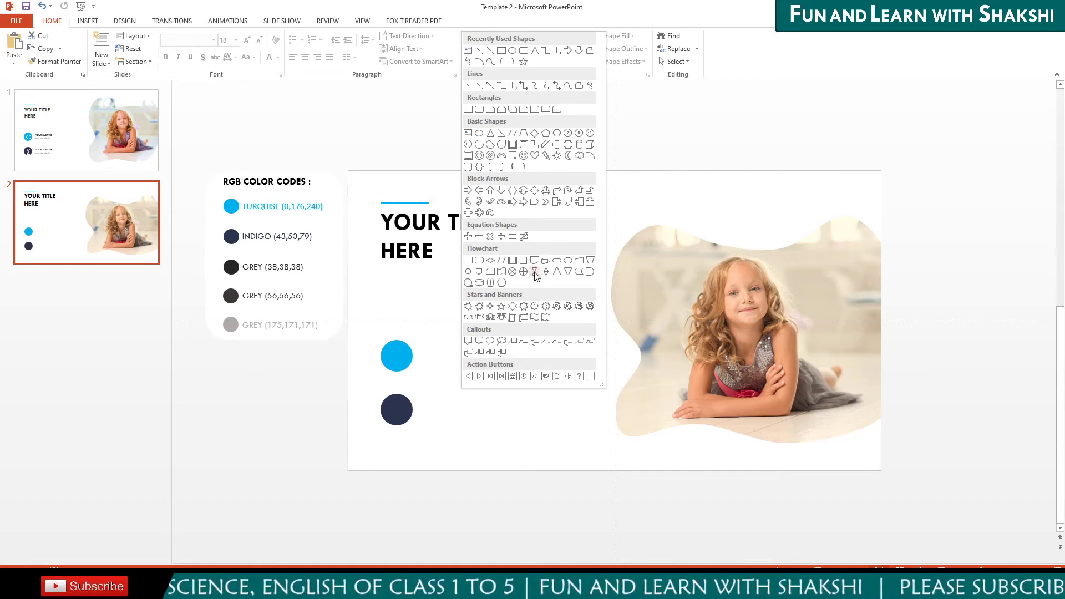
Draw a flowchart hourglass shape centred inside the dark indigo circle
left_click(468, 283)
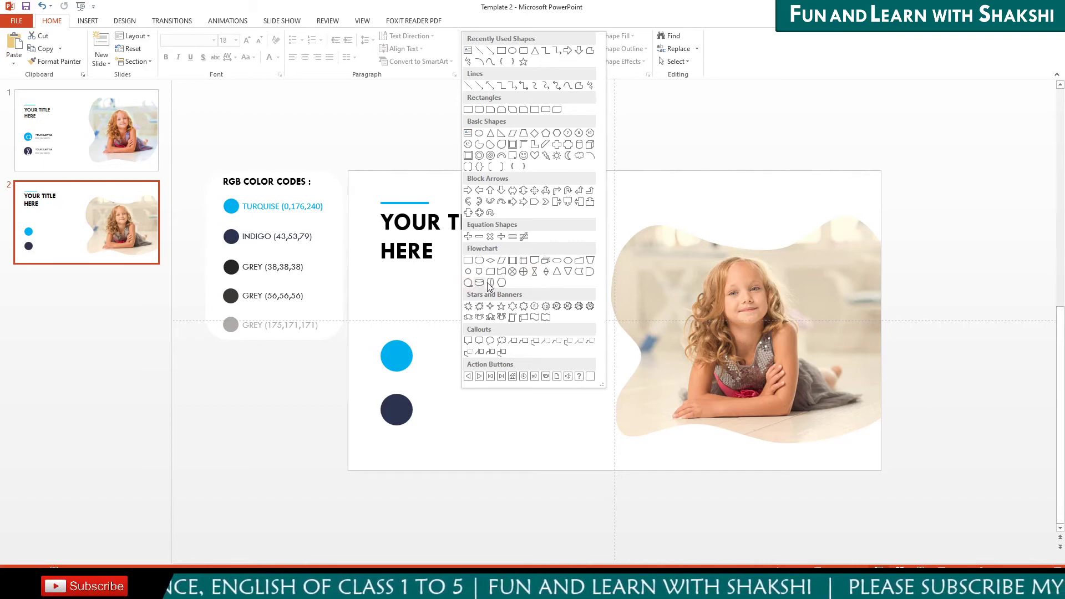
scroll(407, 414, "up", 3)
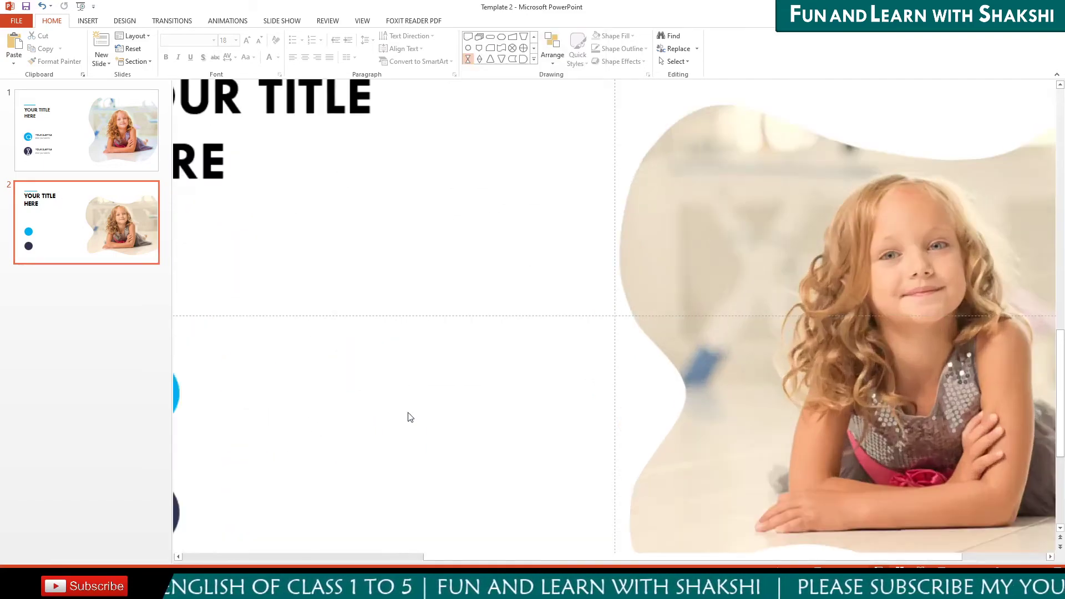
left_click_drag(304, 450, 319, 477)
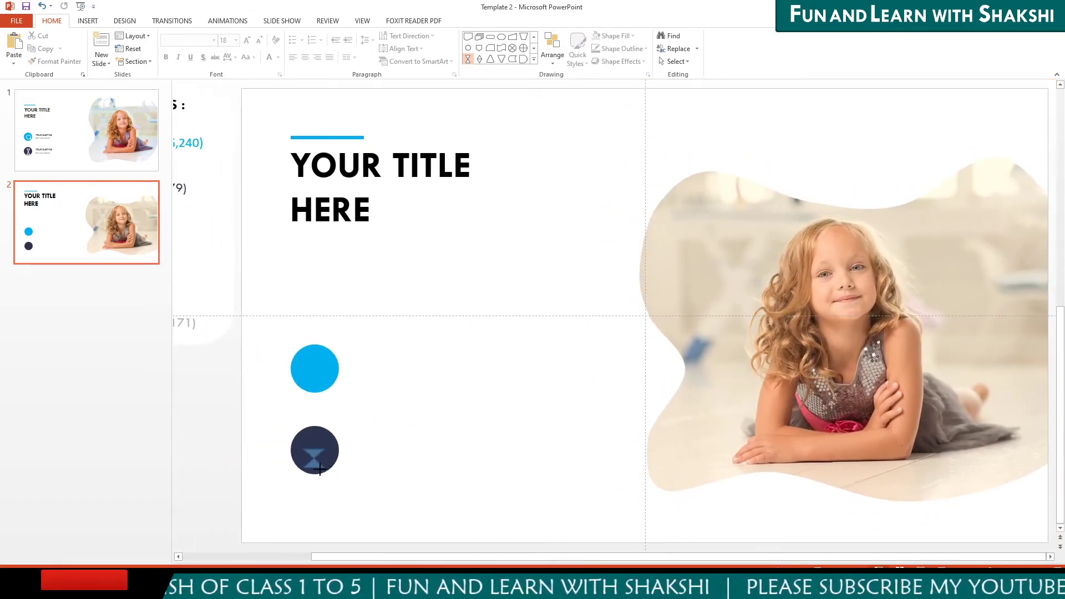
left_click_drag(320, 477, 315, 464)
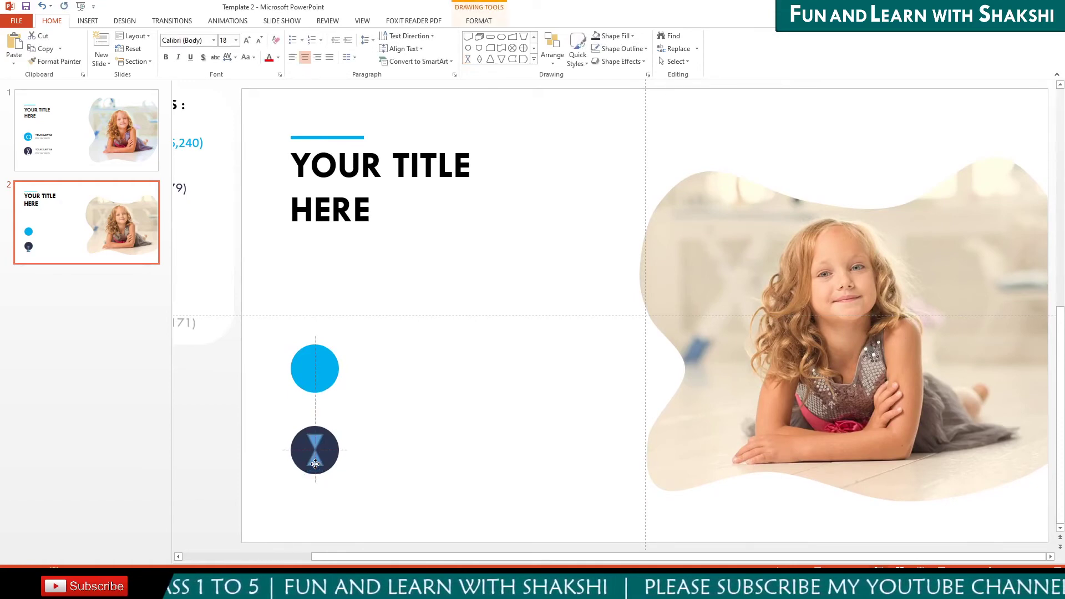
left_click(148, 331)
key("Up")
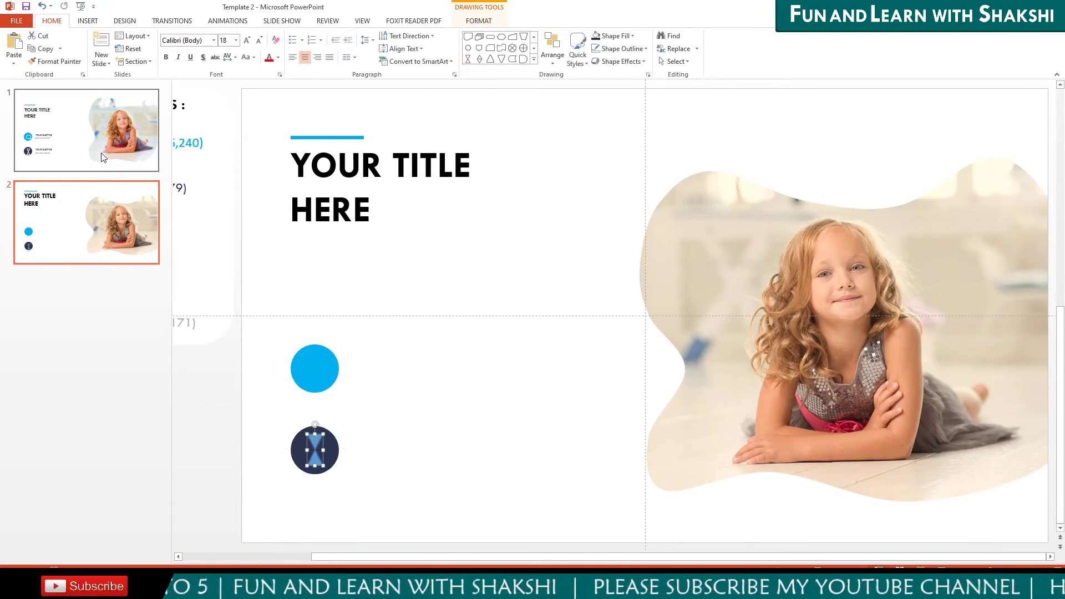
left_click(107, 257)
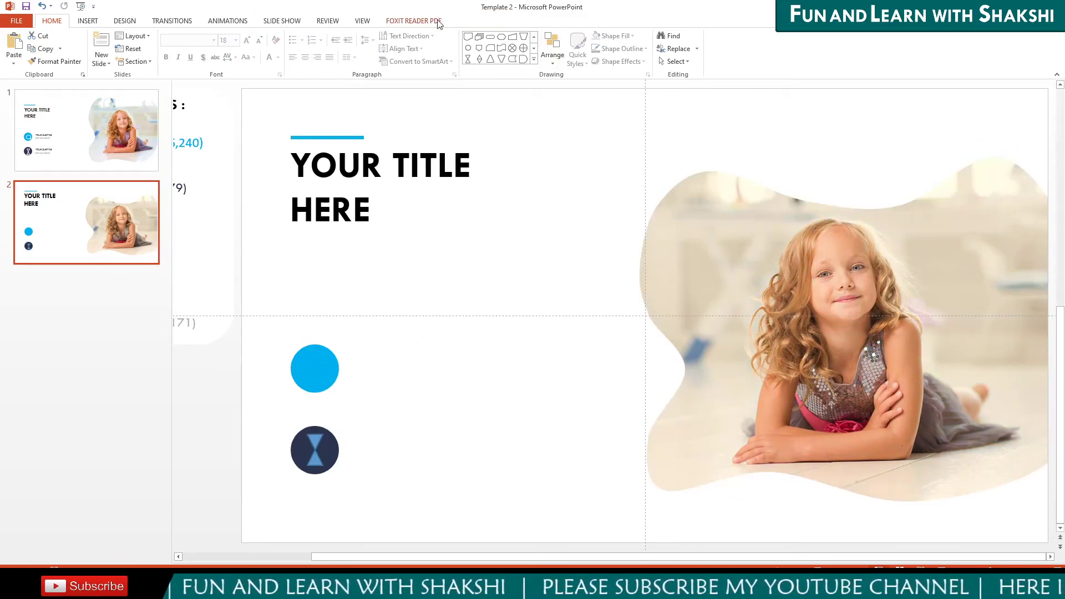
Give the hourglass icon no fill and a white outline
left_click(316, 443)
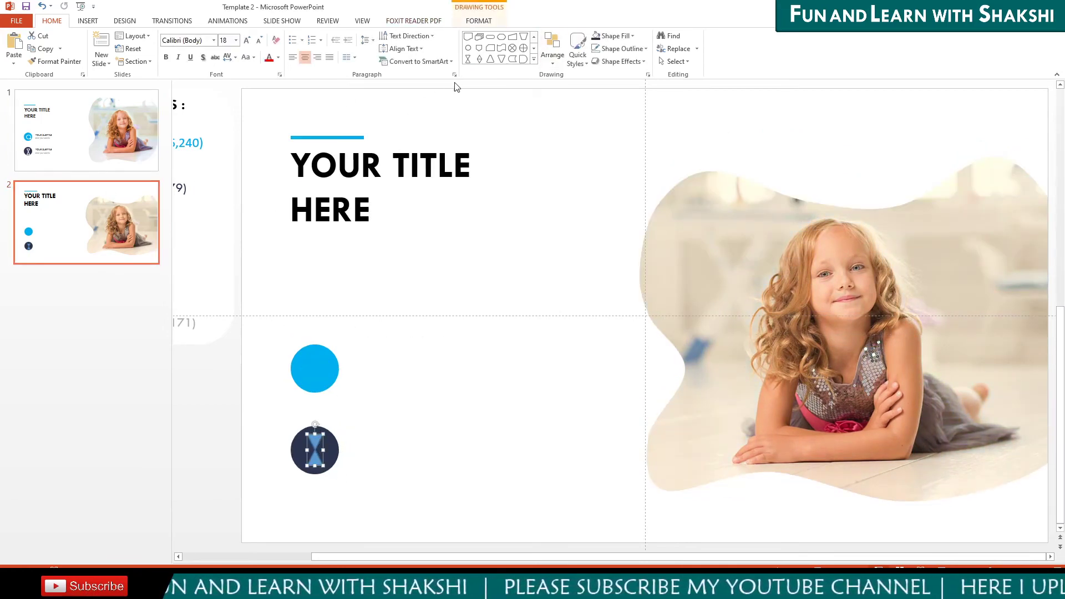
left_click(478, 20)
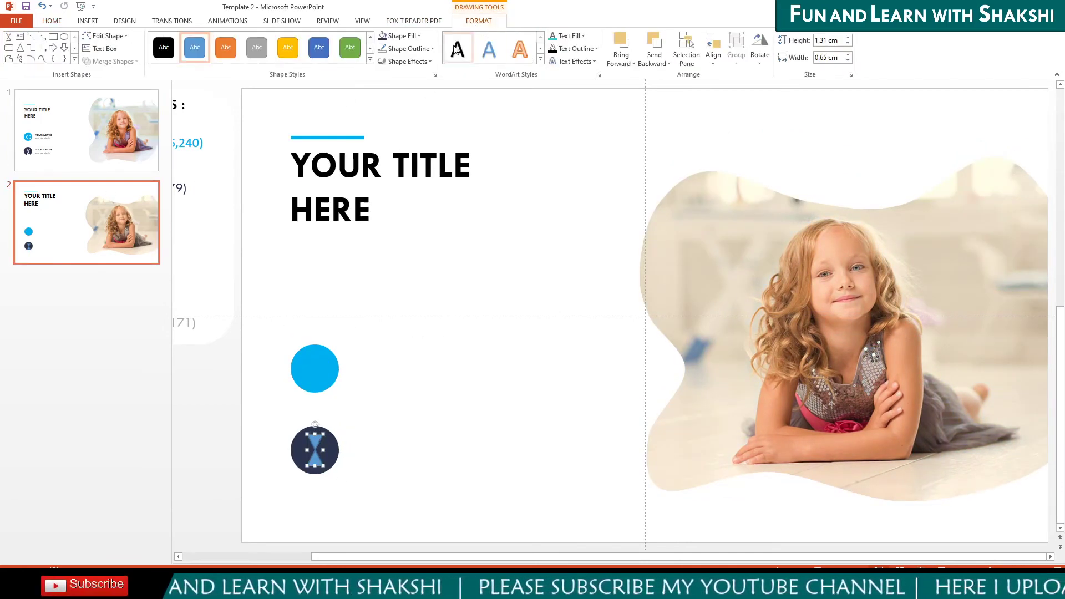
left_click(418, 37)
left_click(414, 158)
left_click(407, 48)
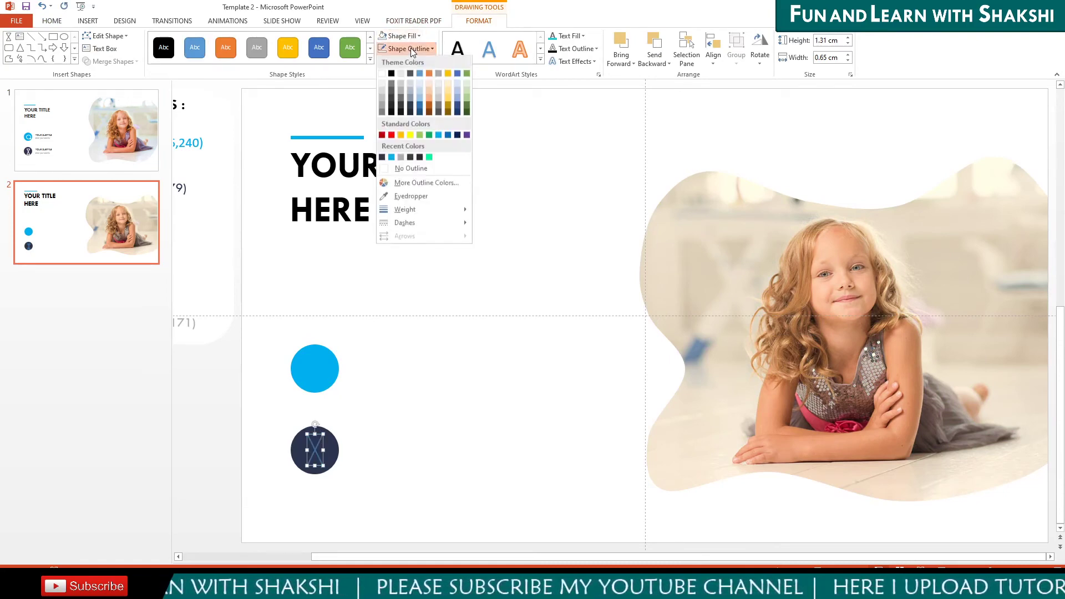
left_click(382, 74)
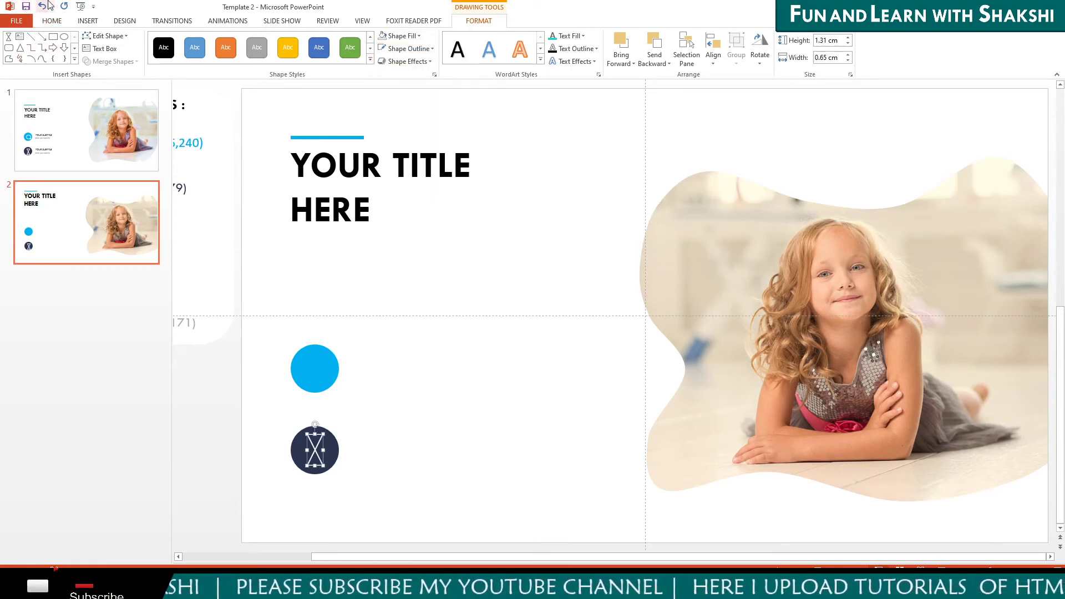
left_click(55, 22)
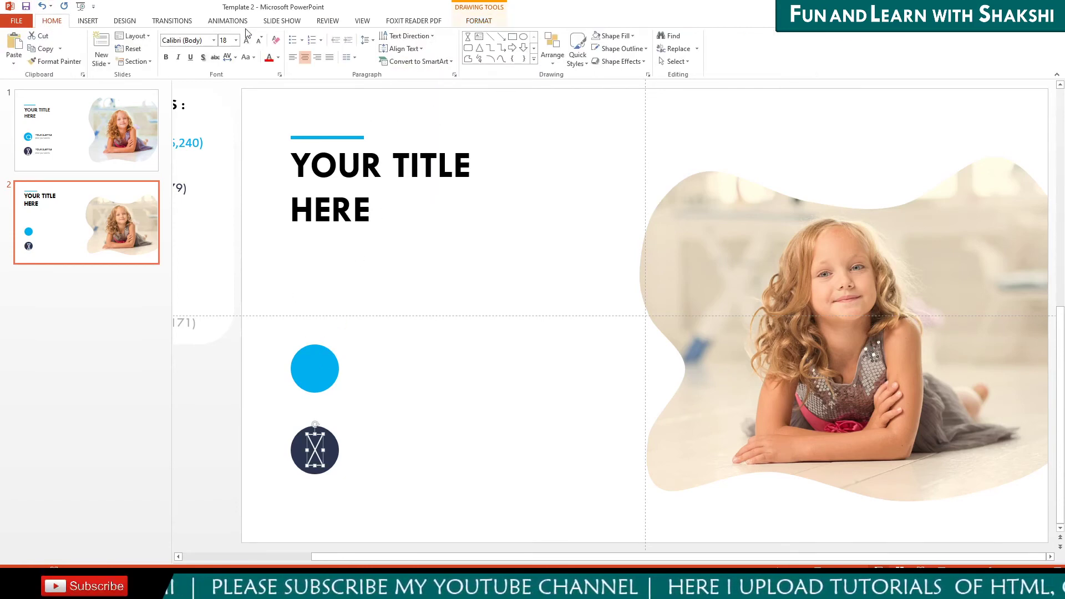
left_click(532, 61)
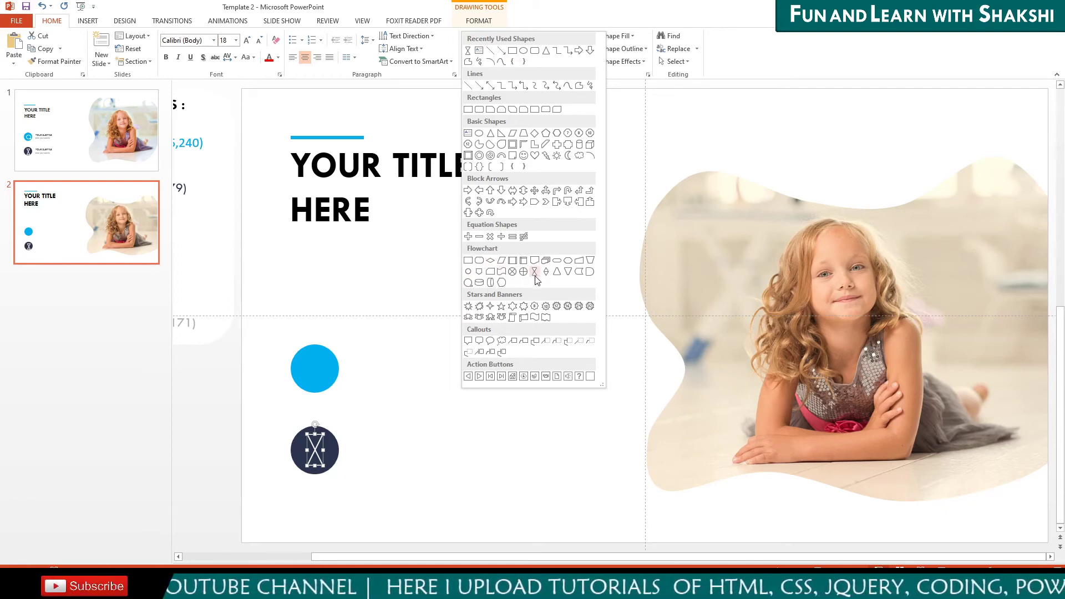
Draw a round flowchart icon centred inside the turquoise circle and give it a cyan fill
left_click(469, 283)
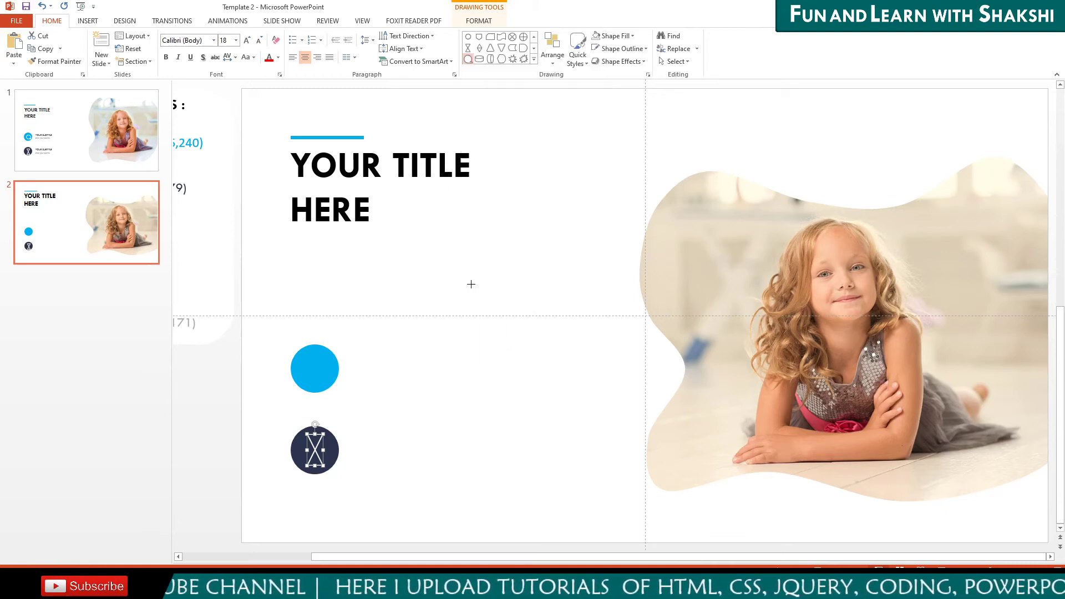
left_click_drag(305, 360, 324, 380)
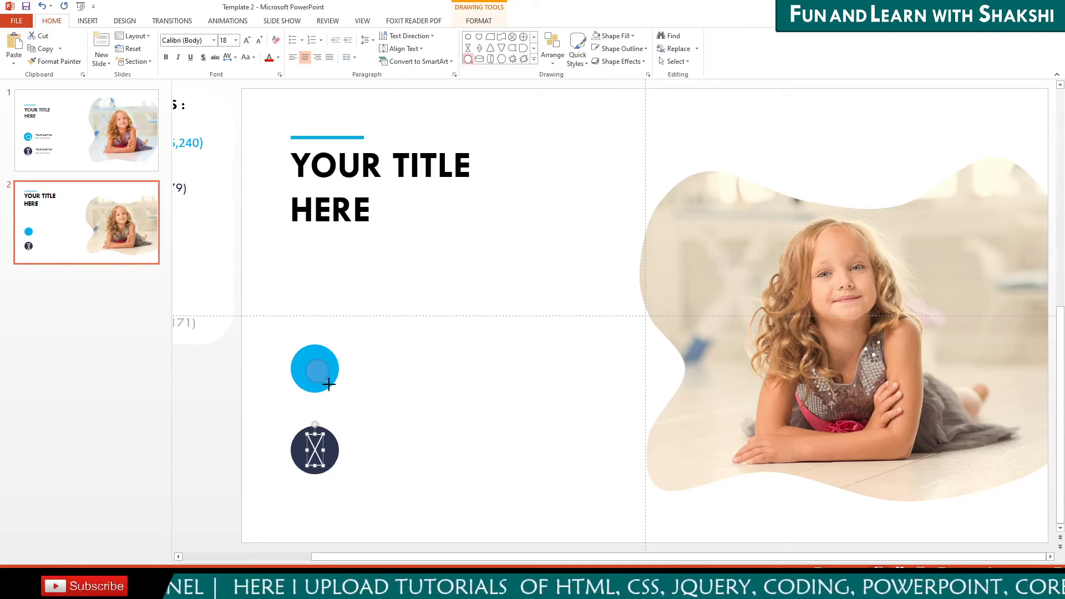
left_click_drag(329, 383, 312, 366)
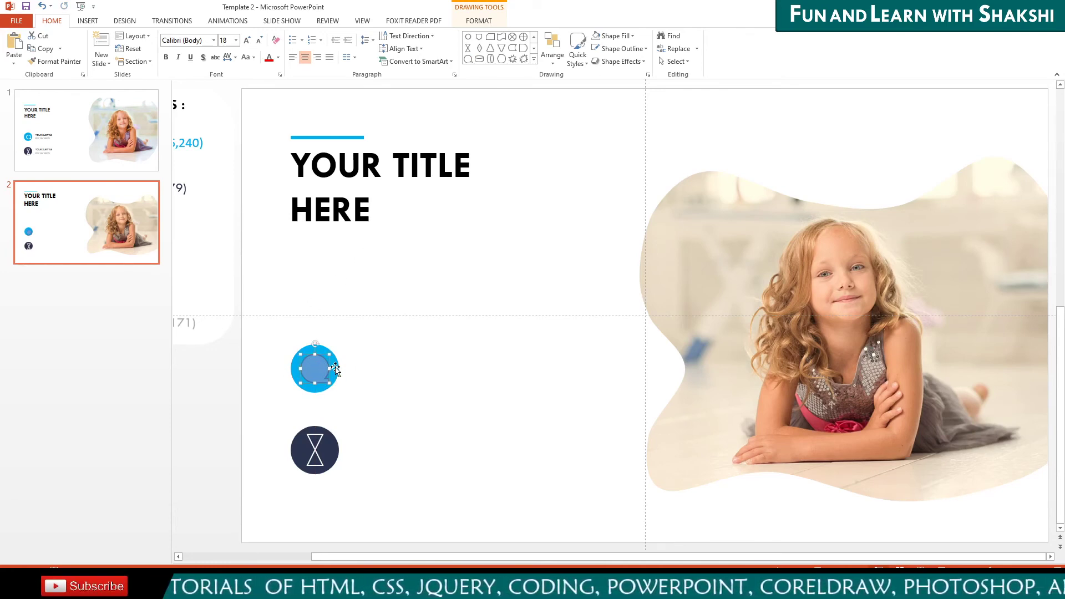
left_click(478, 19)
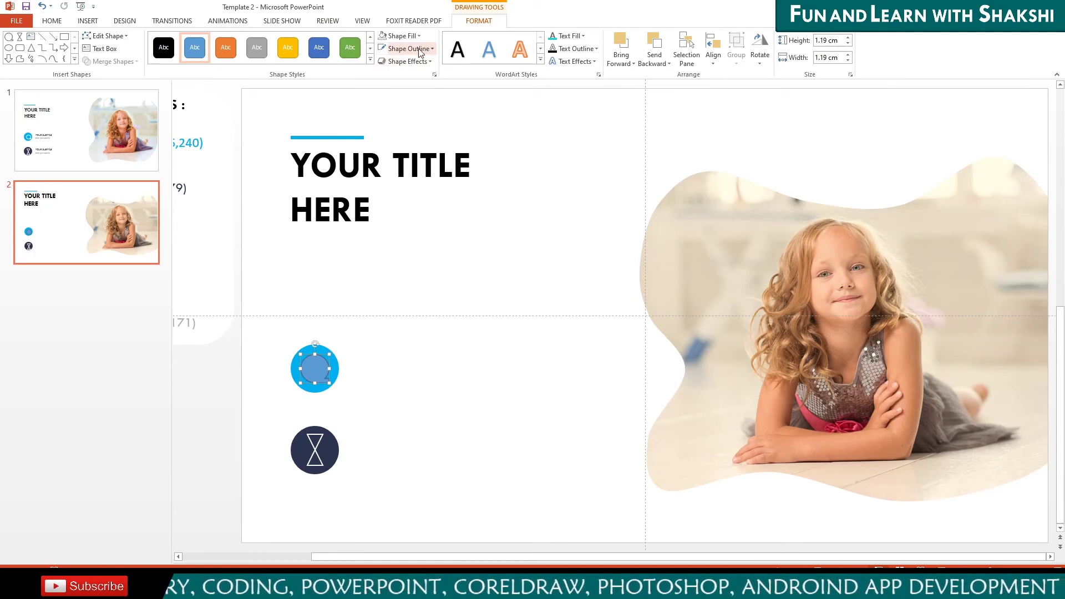
key("ctrl+z")
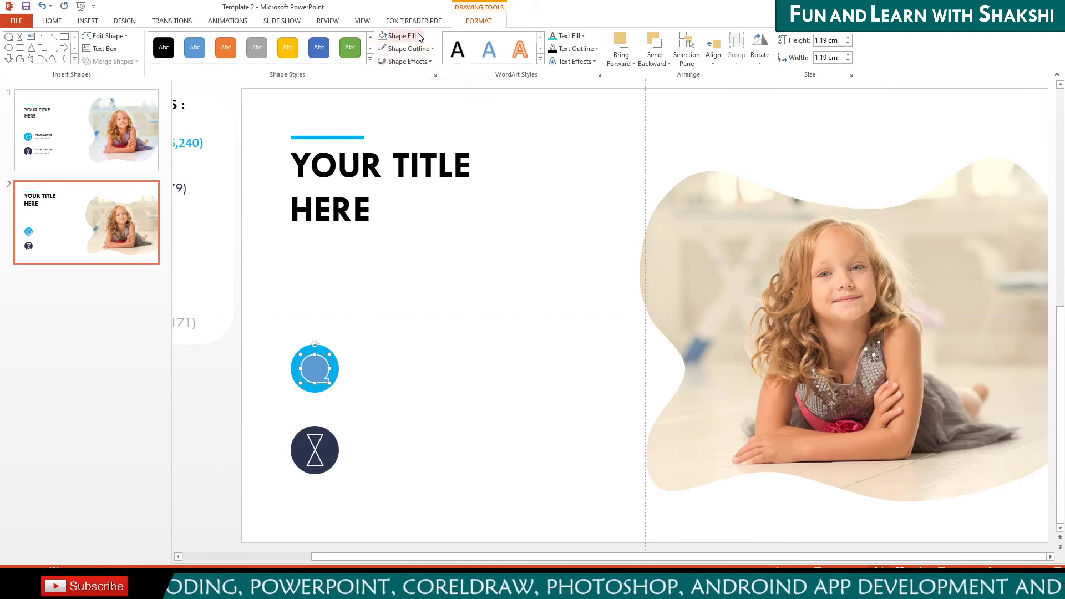
left_click(388, 36)
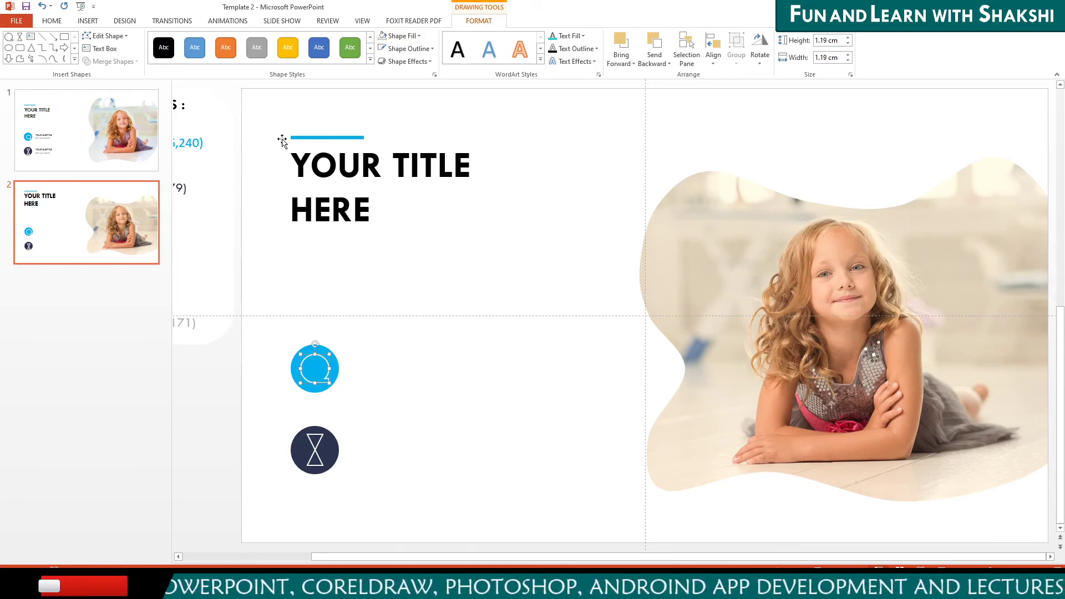
left_click(394, 156)
key("alt+h")
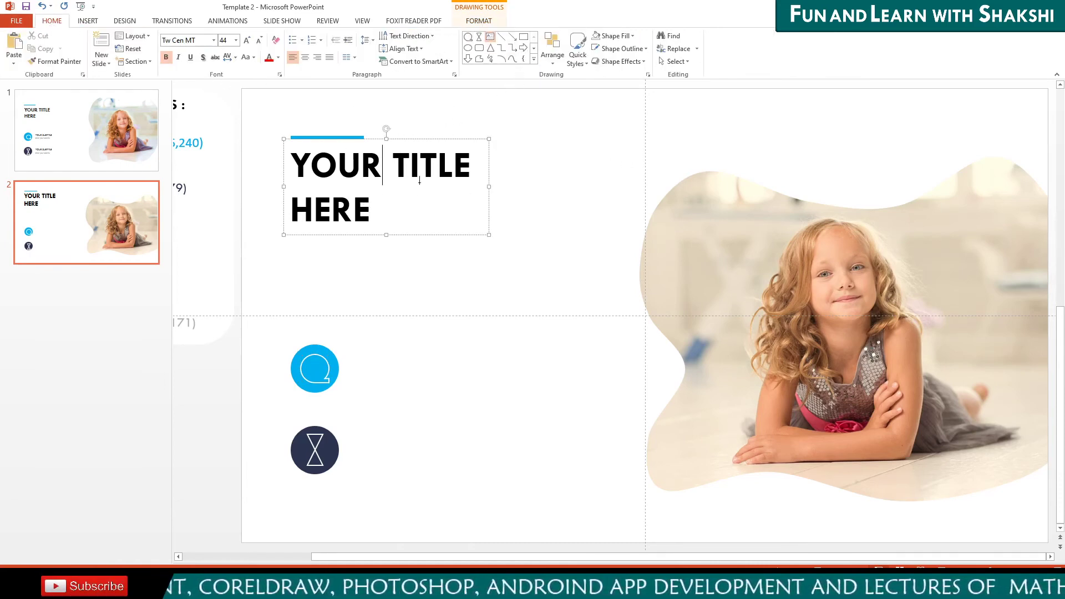
scroll(469, 157, "down", 3)
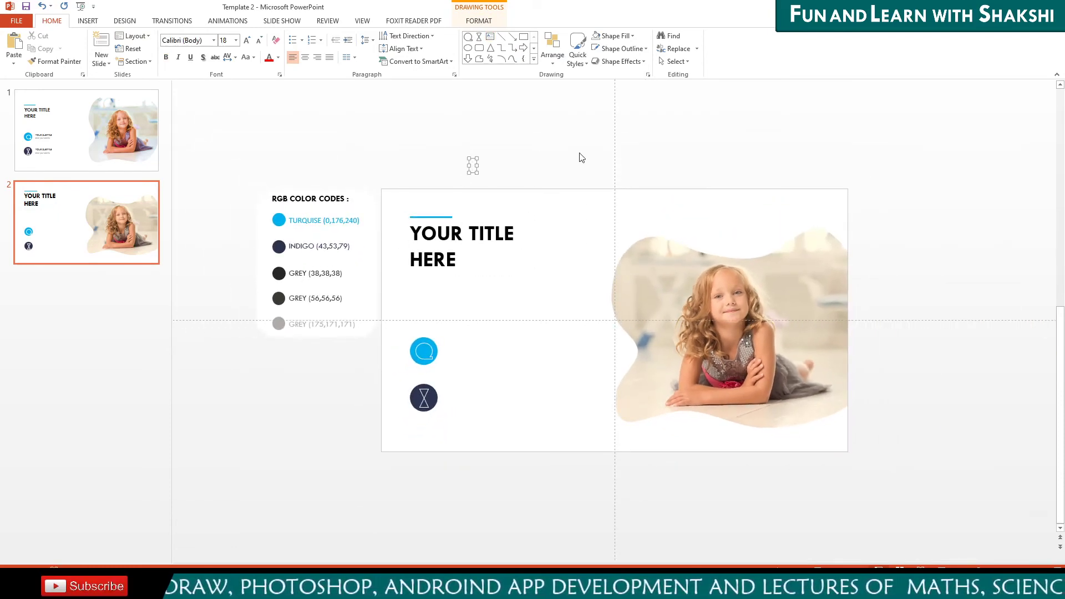
Type 'YOUR SUBTITLE' and position the label beside the turquoise icon circle, checking slide 1
type("YOU")
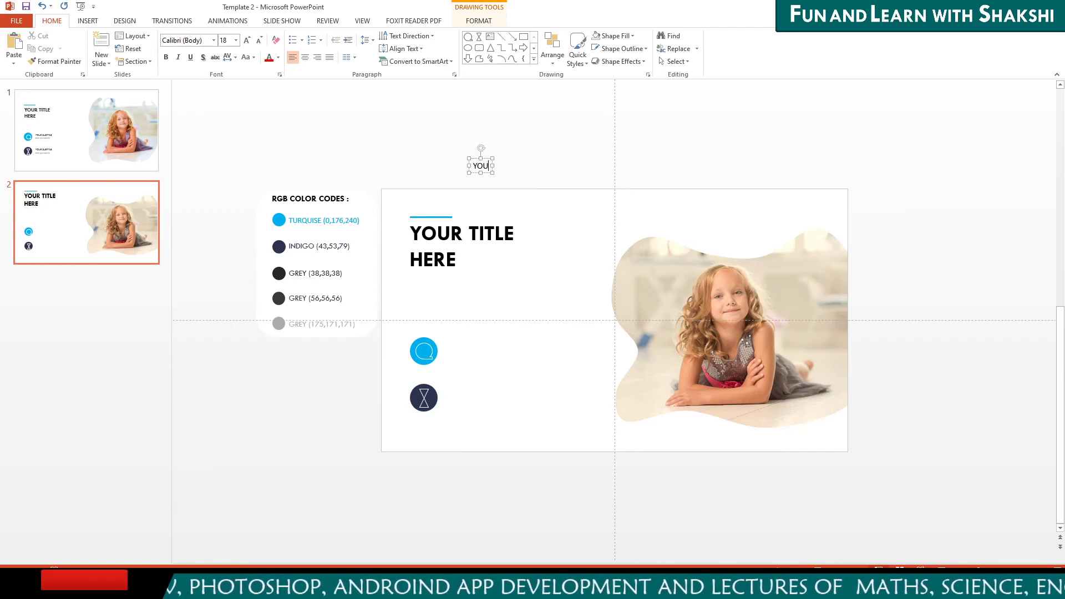
type("R")
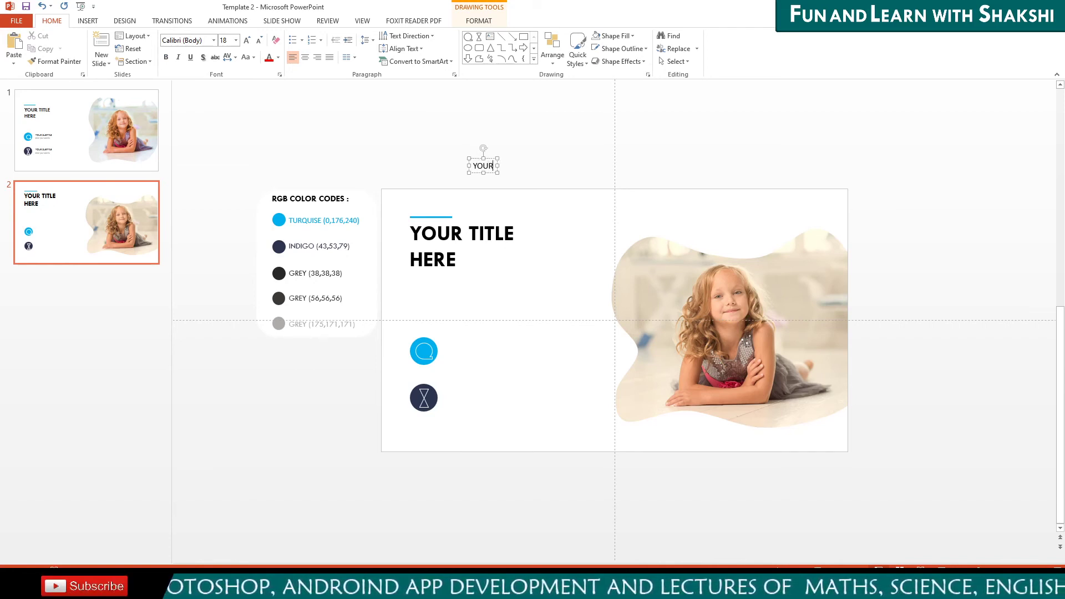
type(" SUBTITLE")
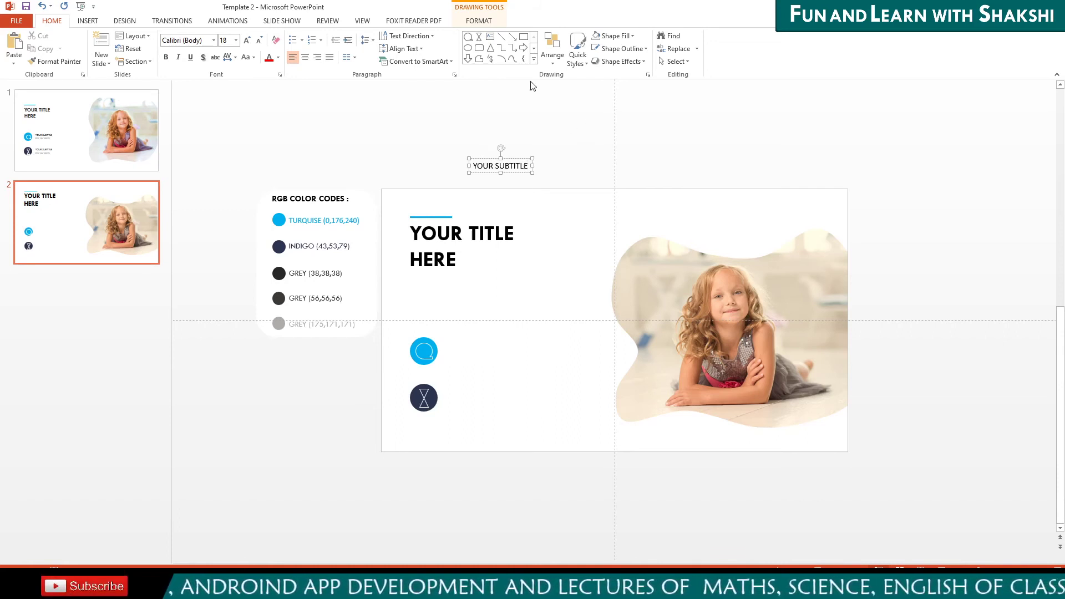
left_click_drag(515, 156, 490, 334)
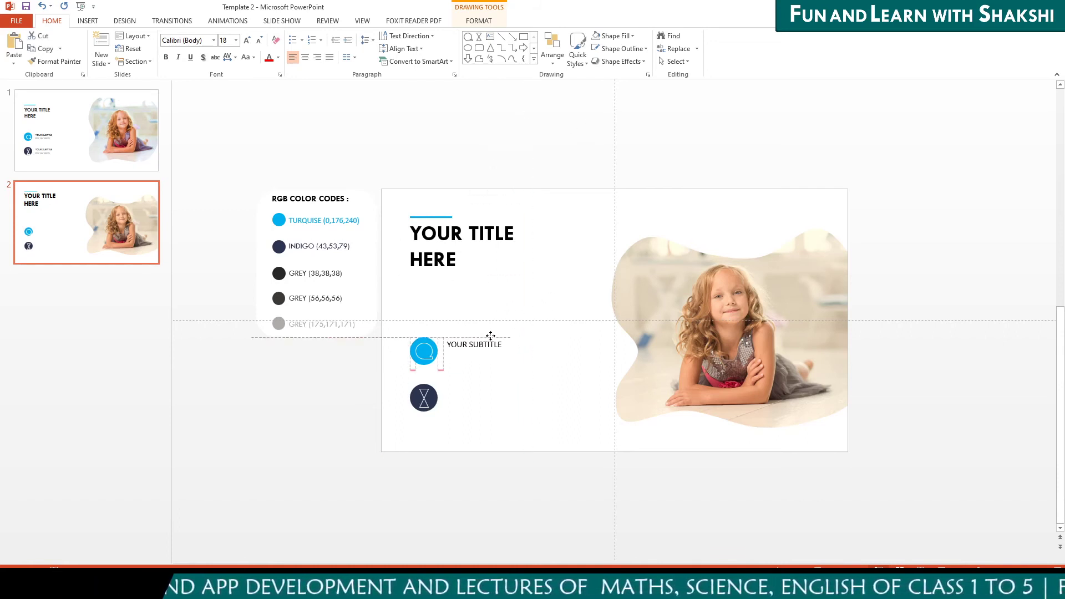
left_click_drag(490, 334, 484, 336)
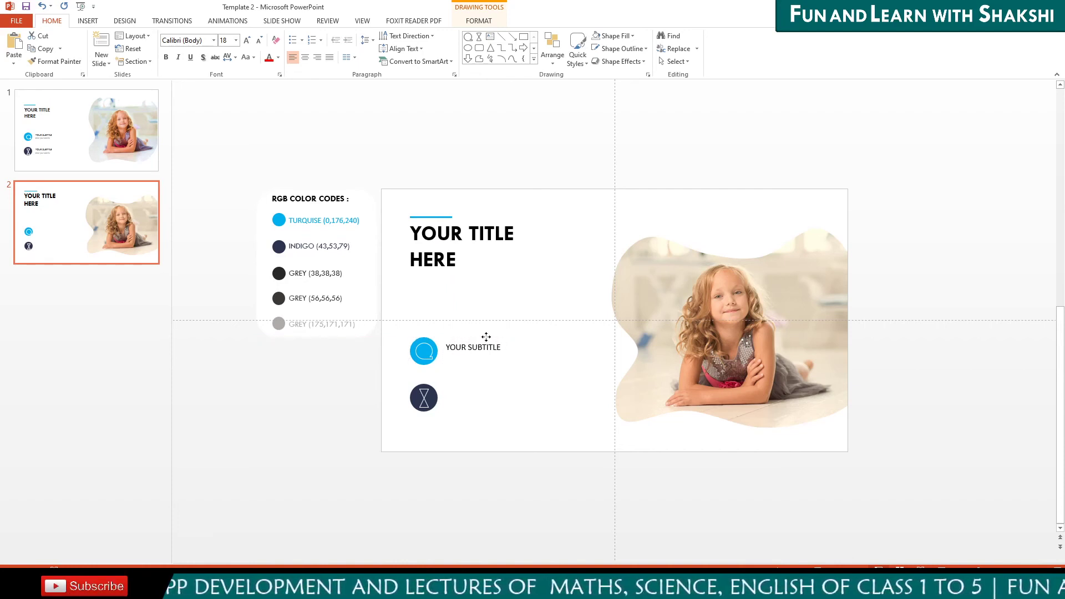
left_click(75, 133)
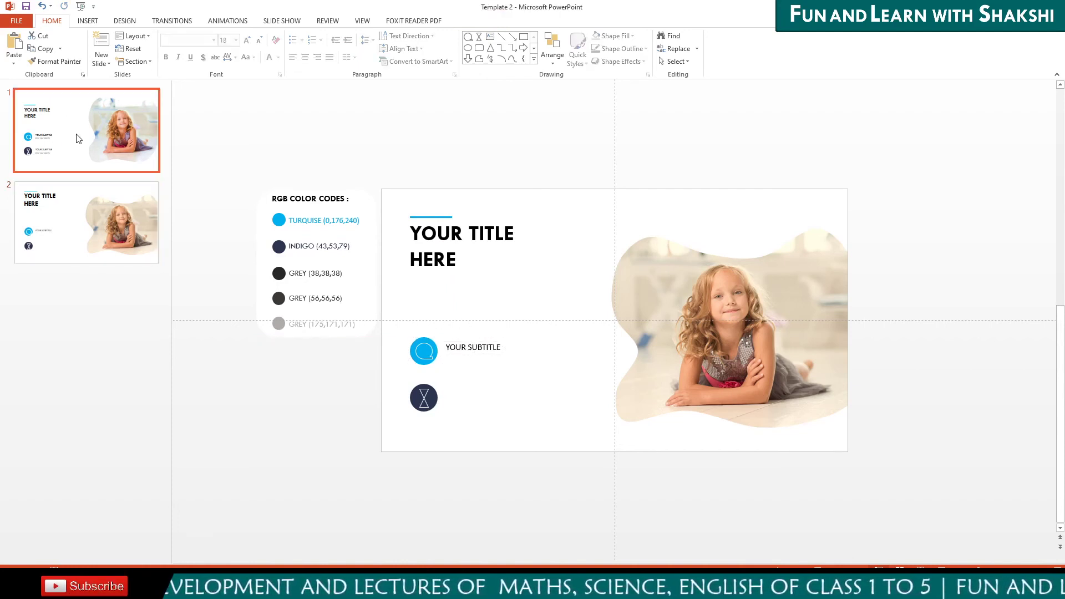
left_click(55, 232)
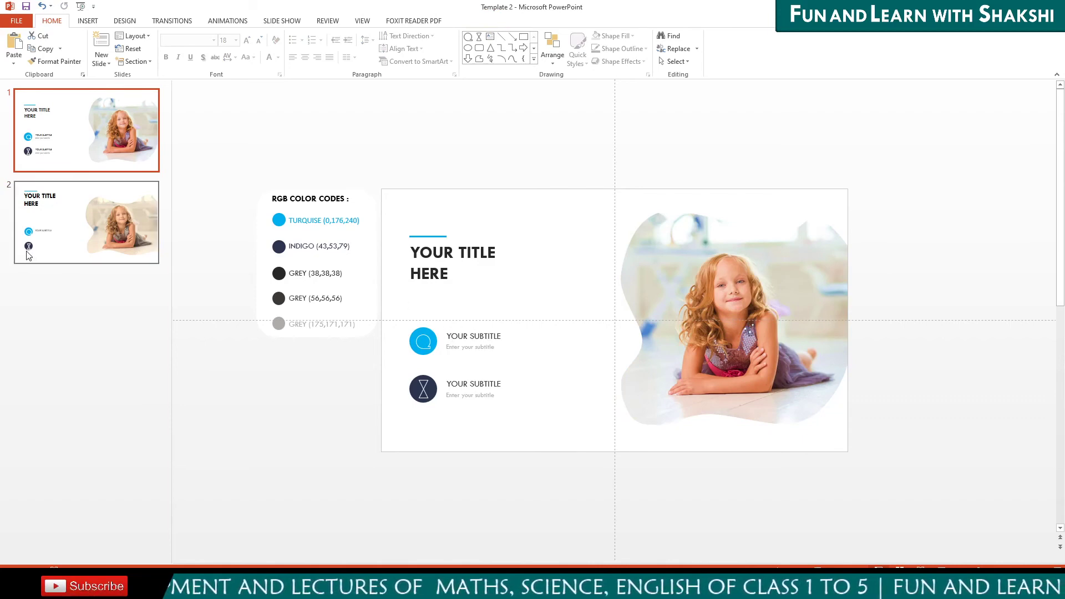
left_click(463, 347)
scroll(553, 359, "up", 5)
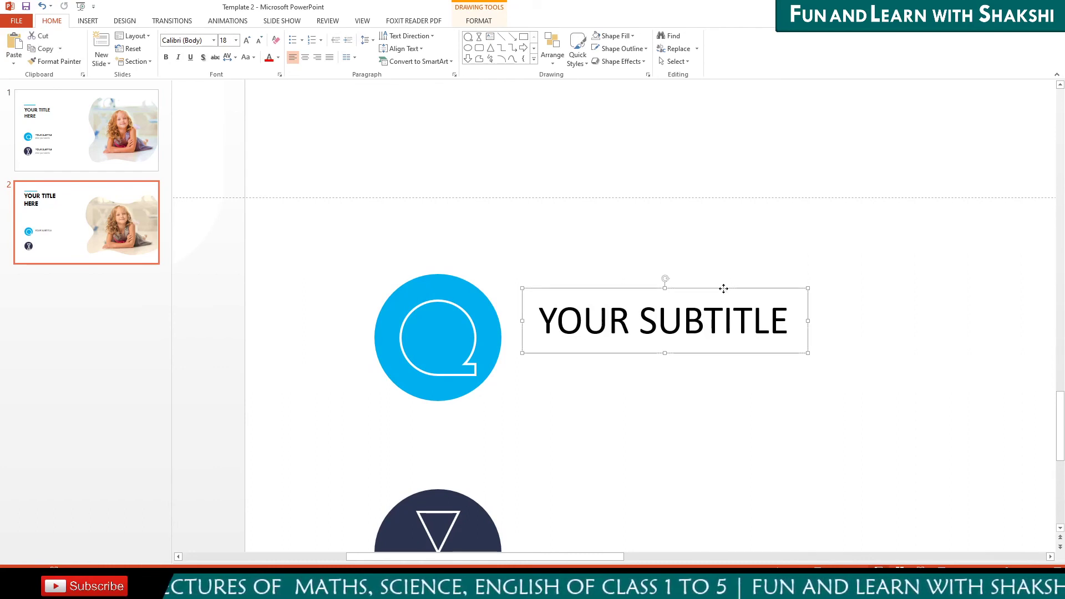
Nudge the subtitle slightly up-left and set its font to Tw Cen MT
left_click_drag(723, 289, 715, 280)
left_click(206, 42)
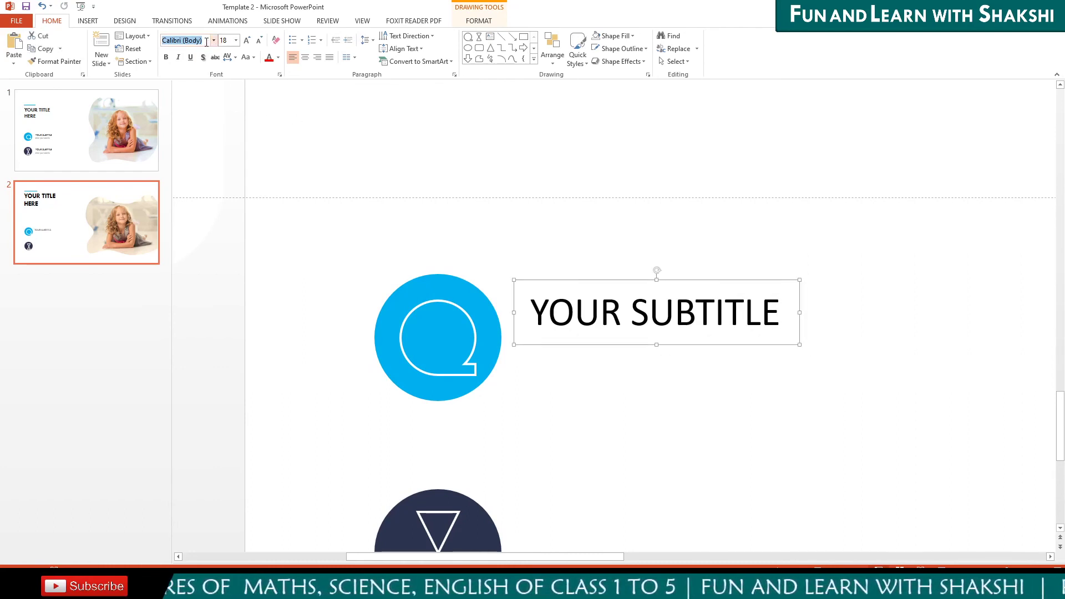
type("Tw Cen MT")
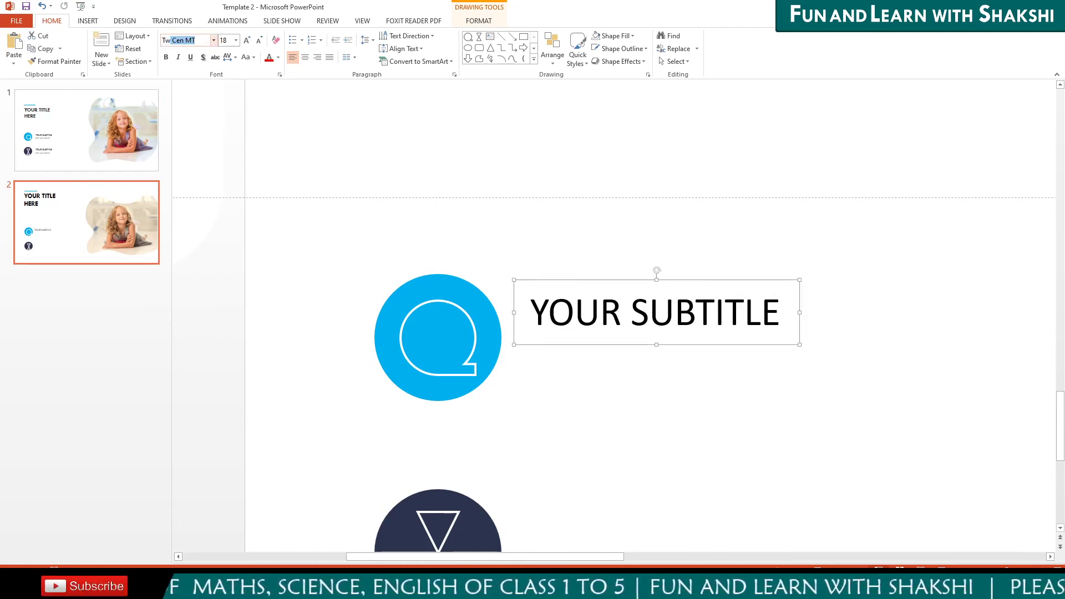
key("Return")
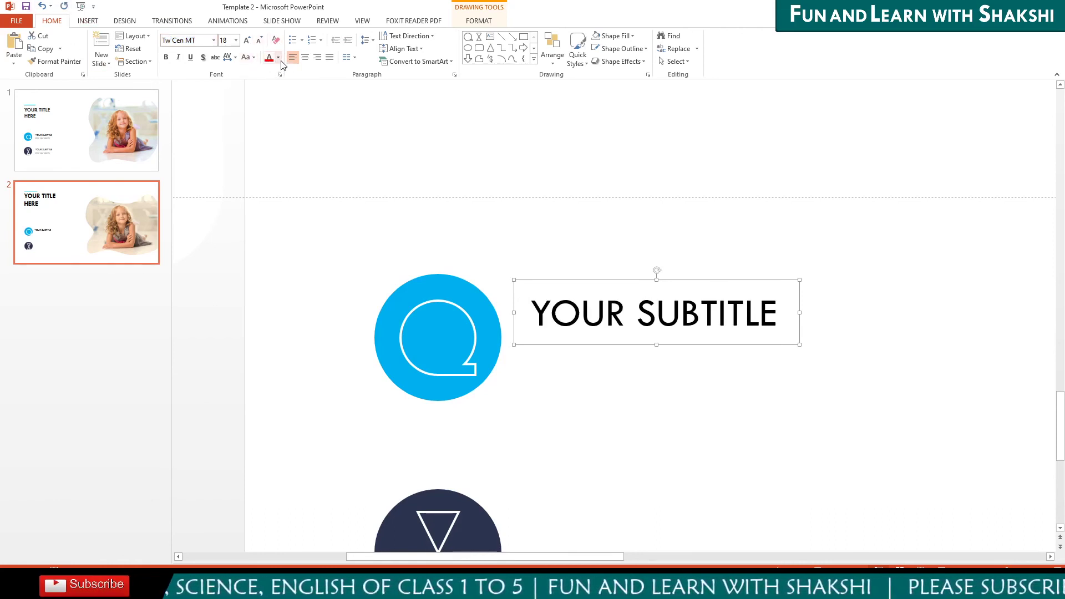
Colour the subtitle dark grey (38, 38, 38) using the eyedropper on the colour-code swatch
left_click(278, 57)
left_click(285, 192)
scroll(419, 203, "down", 5)
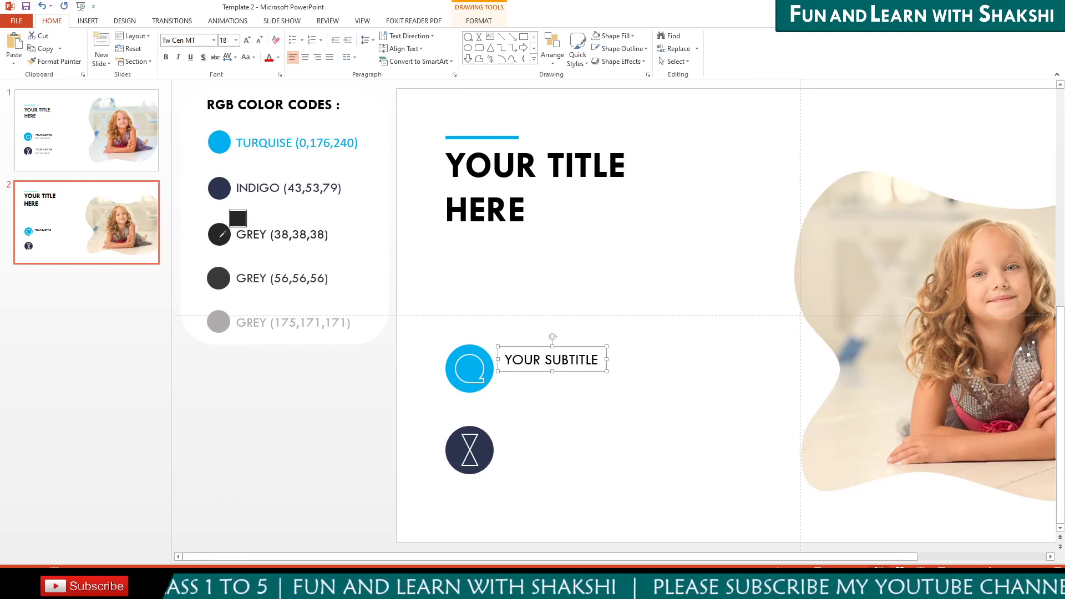
left_click(524, 177)
left_click(537, 140)
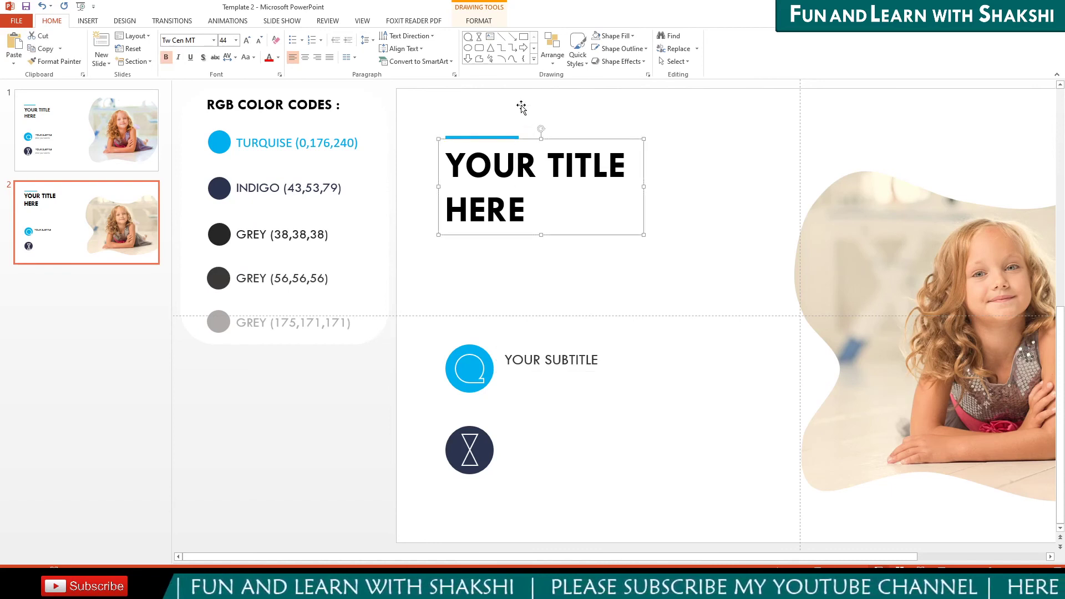
Colour the YOUR TITLE HERE heading dark grey (38,38,38) with the eyedropper, then select the subtitle box
left_click(278, 57)
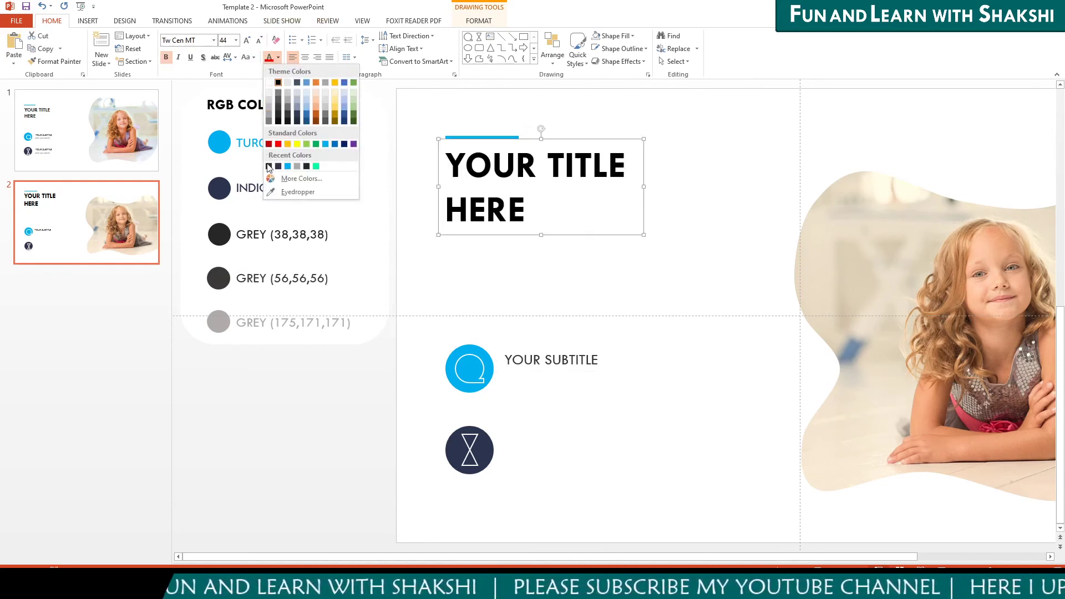
left_click(277, 192)
left_click(220, 229)
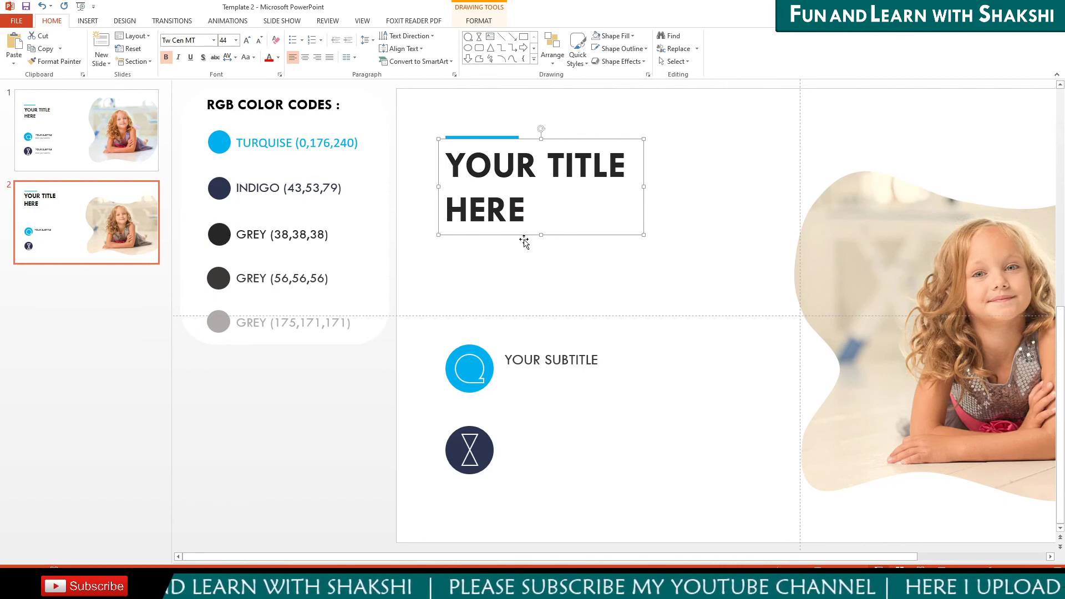
left_click(561, 359)
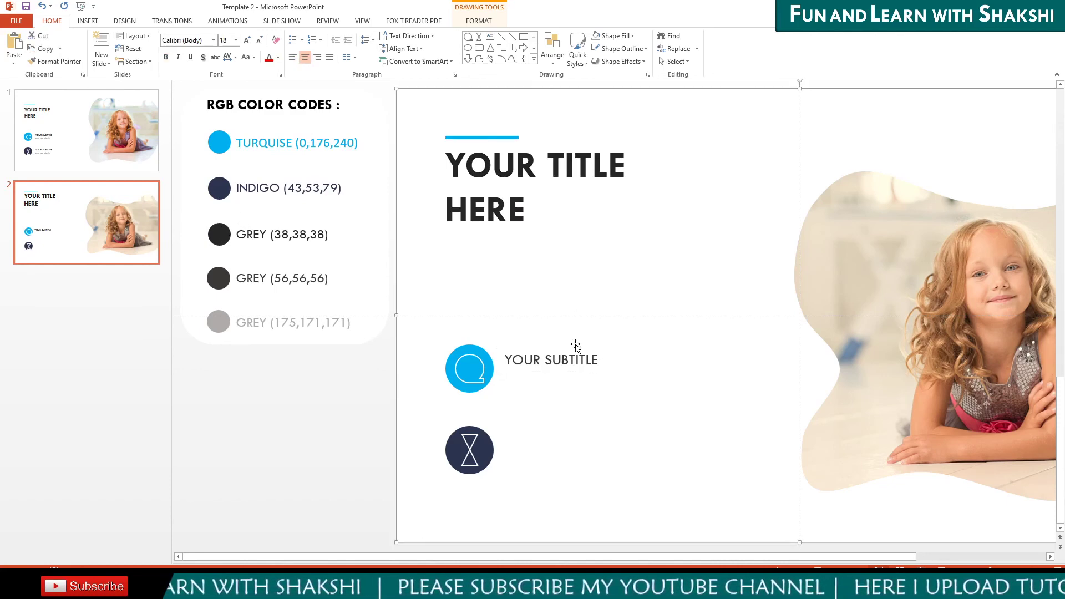
left_click(570, 350)
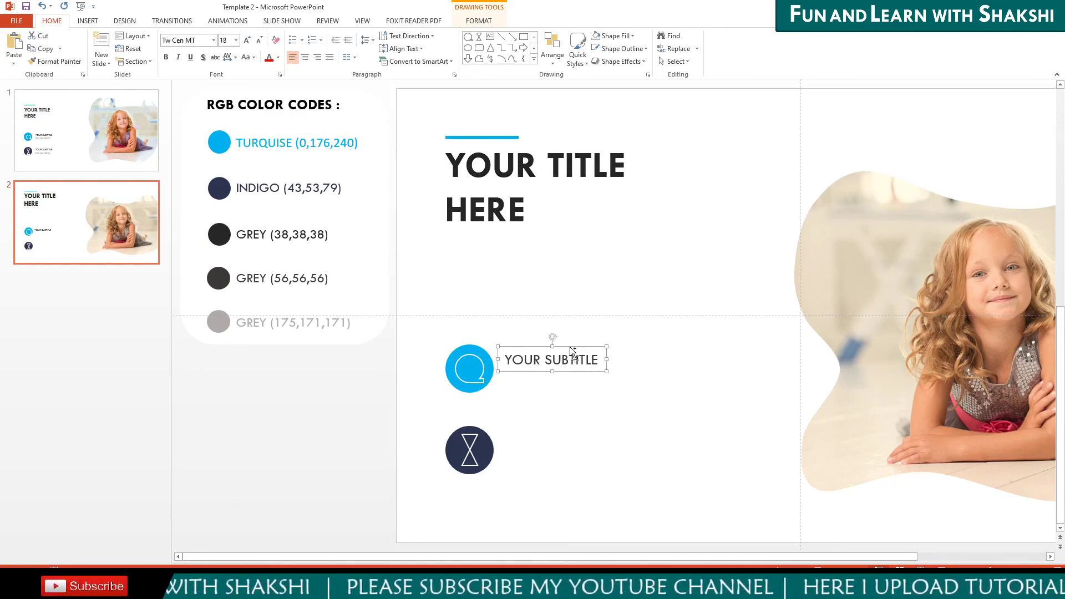
Duplicate the subtitle box just below itself and change the copy's text to 'Enter your subtitle'
left_click_drag(571, 350, 571, 367, "ctrl")
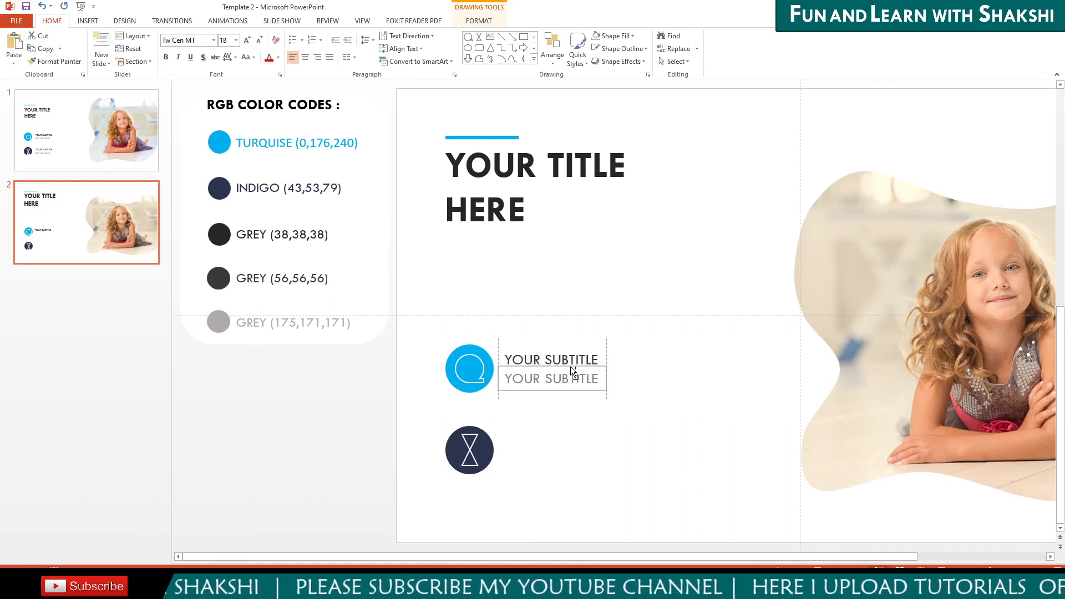
left_click_drag(506, 379, 597, 372)
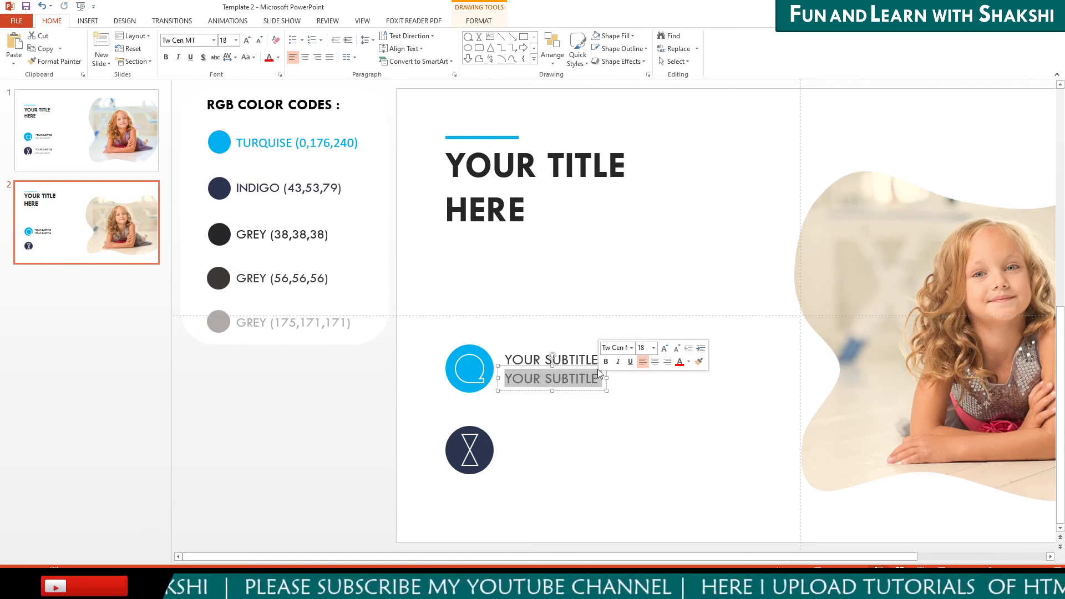
key("BackSpace")
type("Enter")
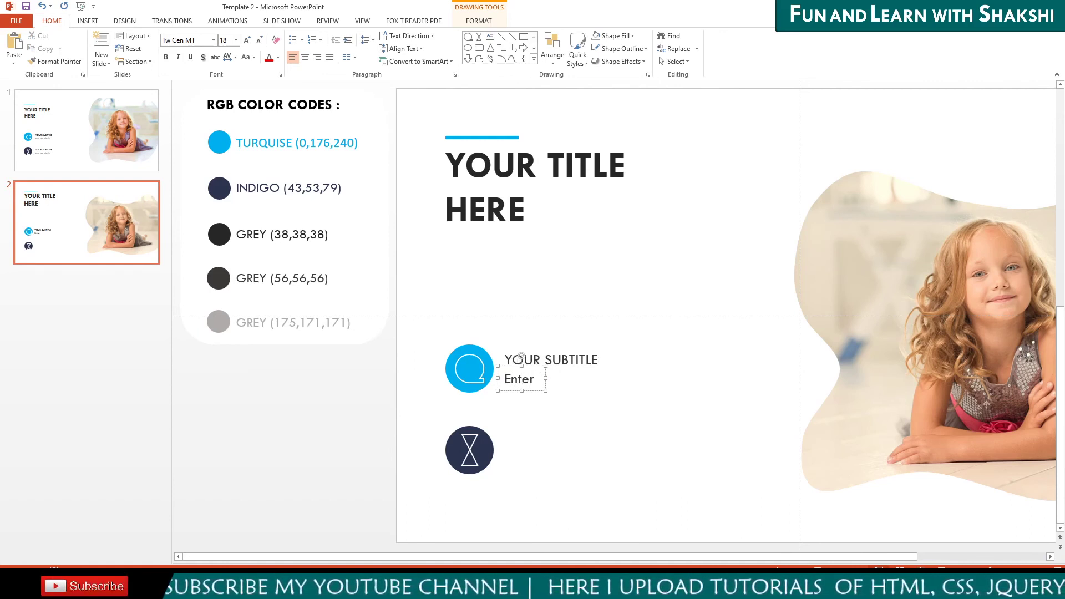
type(" your subtitle")
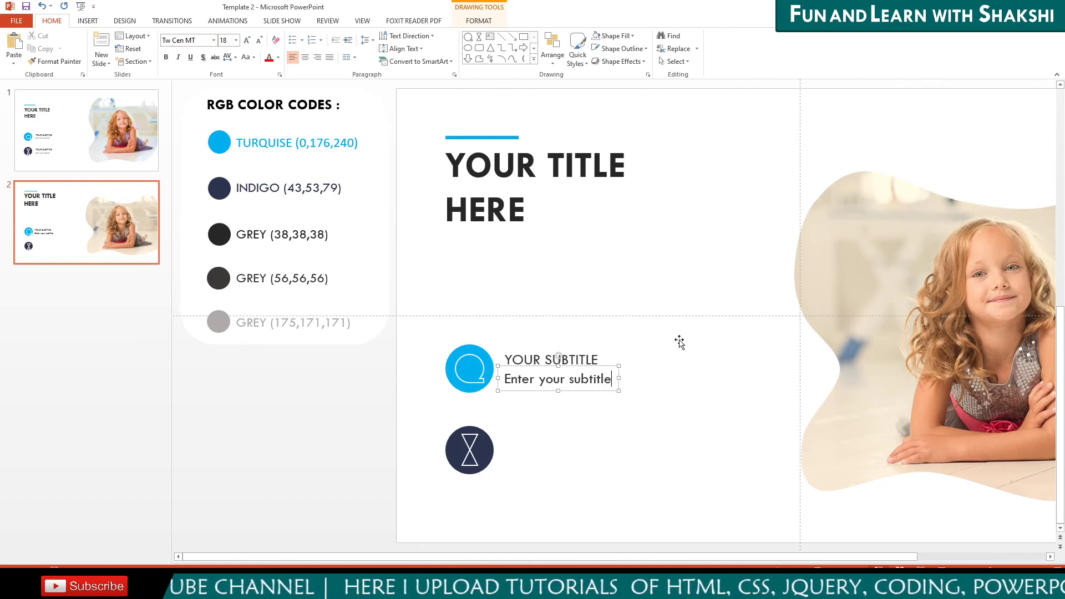
key("Escape")
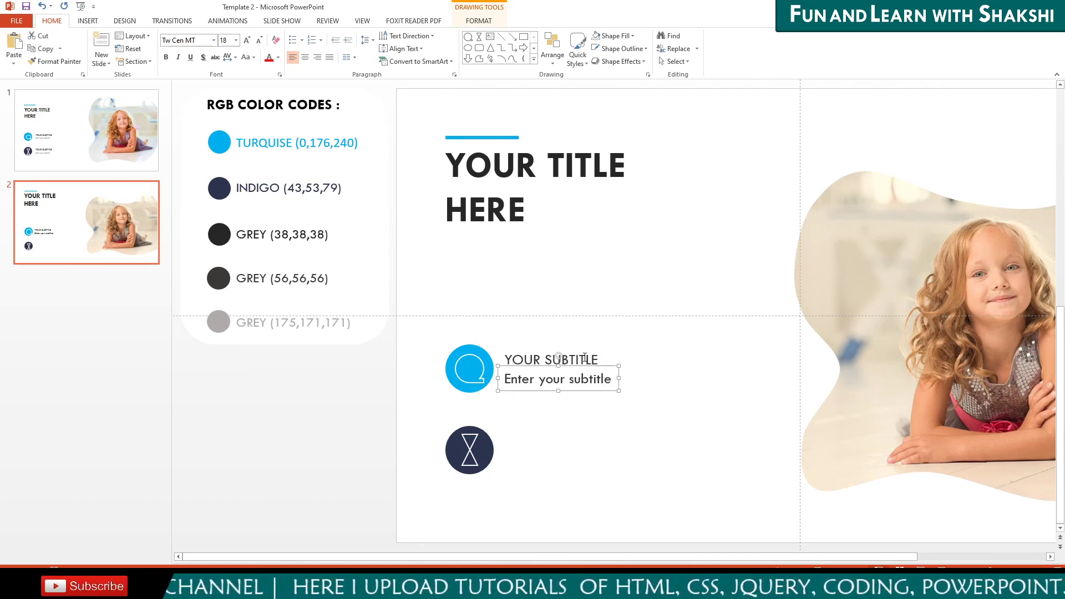
left_click(585, 358, "shift")
left_click(482, 22)
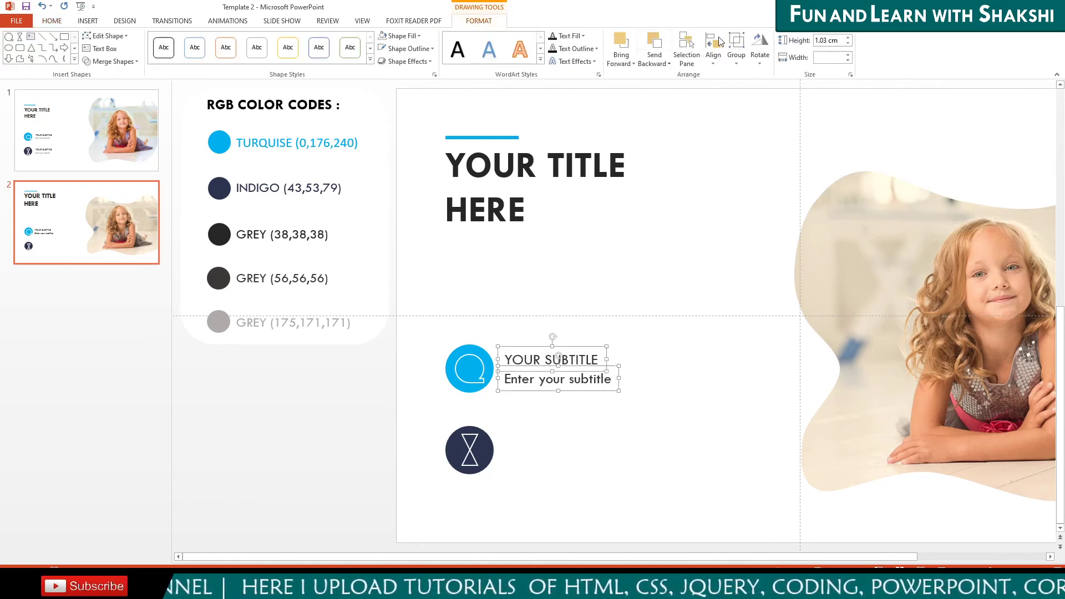
Left-align both subtitle boxes and make the 'Enter your subtitle' line light grey with the eyedropper
left_click(713, 56)
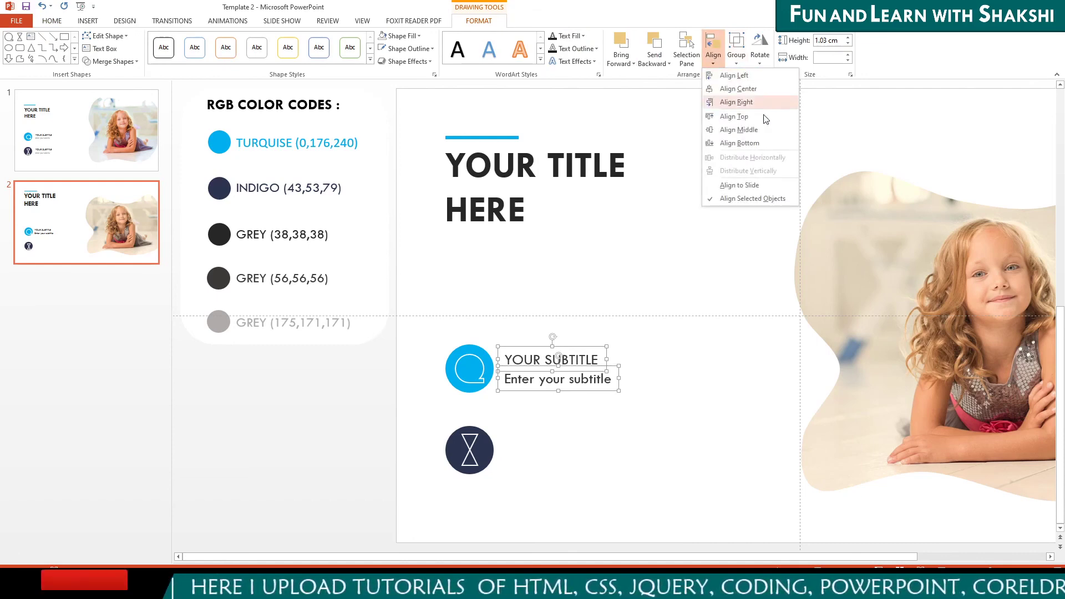
left_click(768, 73)
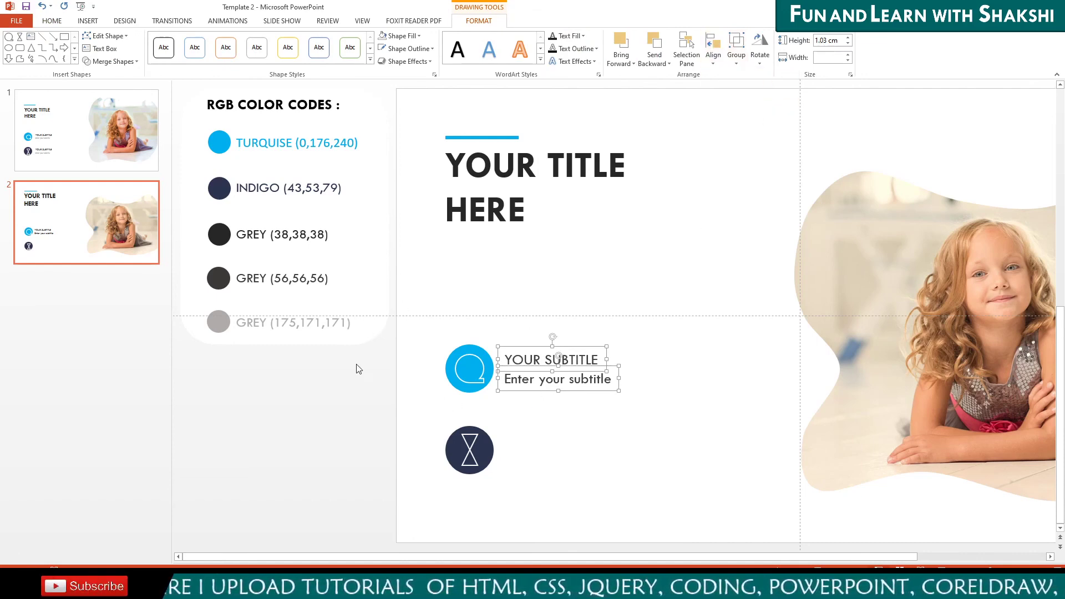
left_click(604, 377)
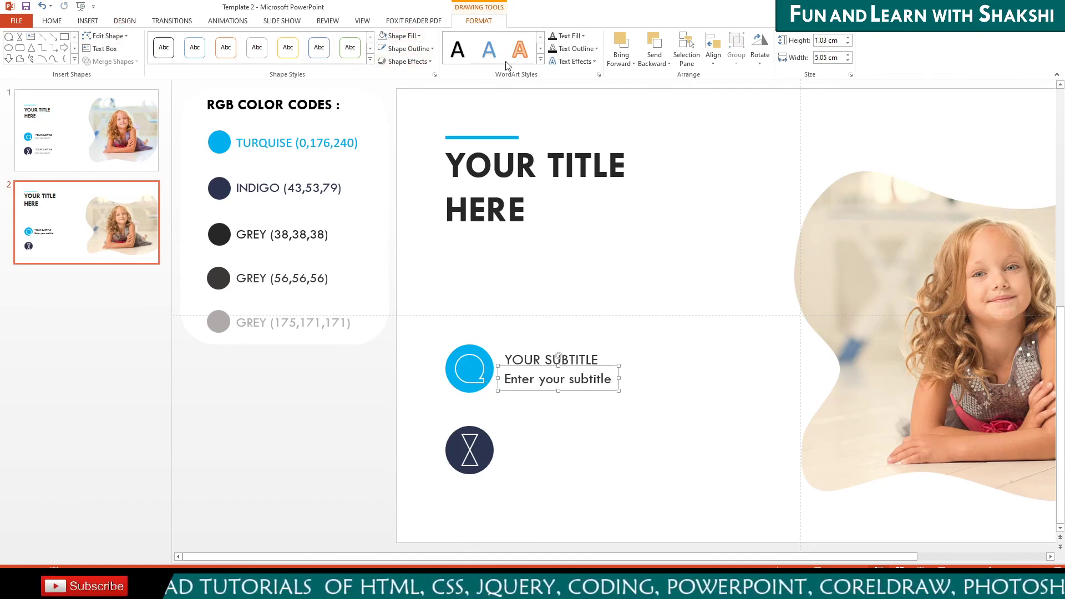
left_click(577, 36)
left_click(599, 187)
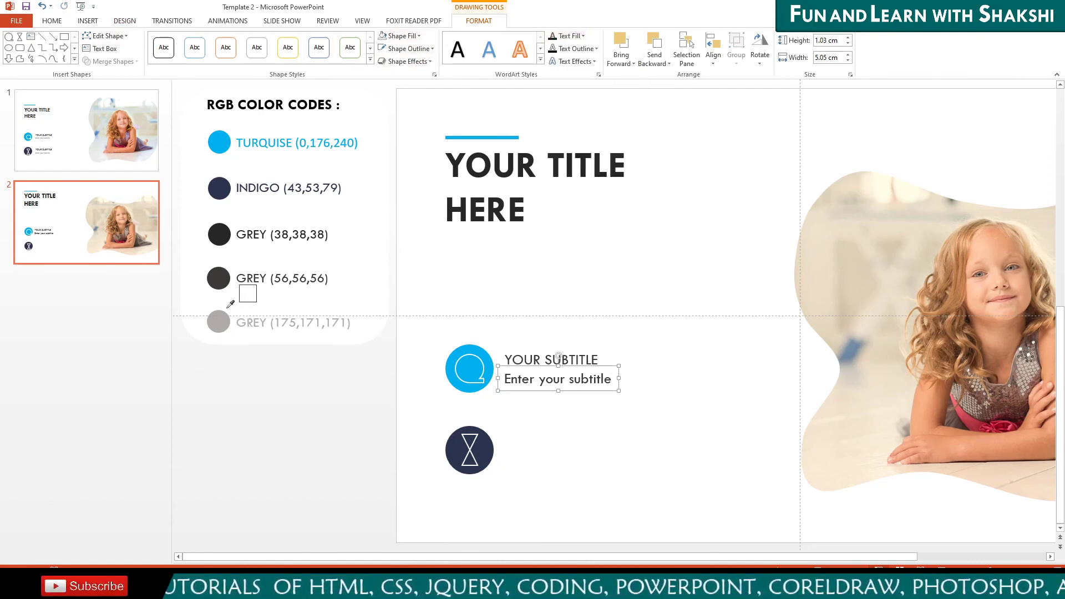
left_click(223, 320)
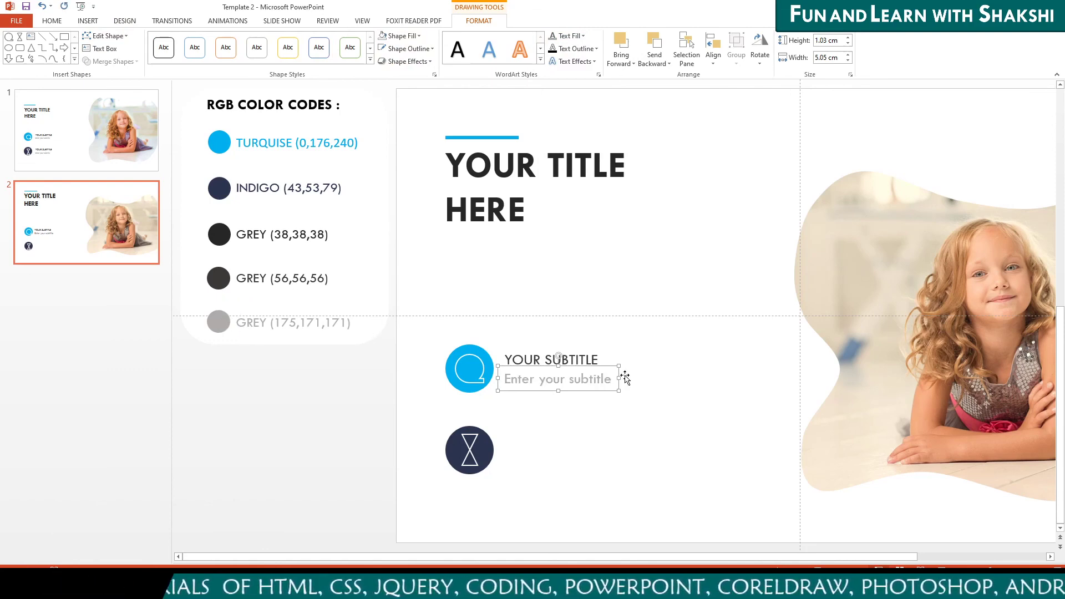
Nudge the subtitle pair closer to the turquoise circle, then copy it down beside the indigo circle
left_click(587, 359)
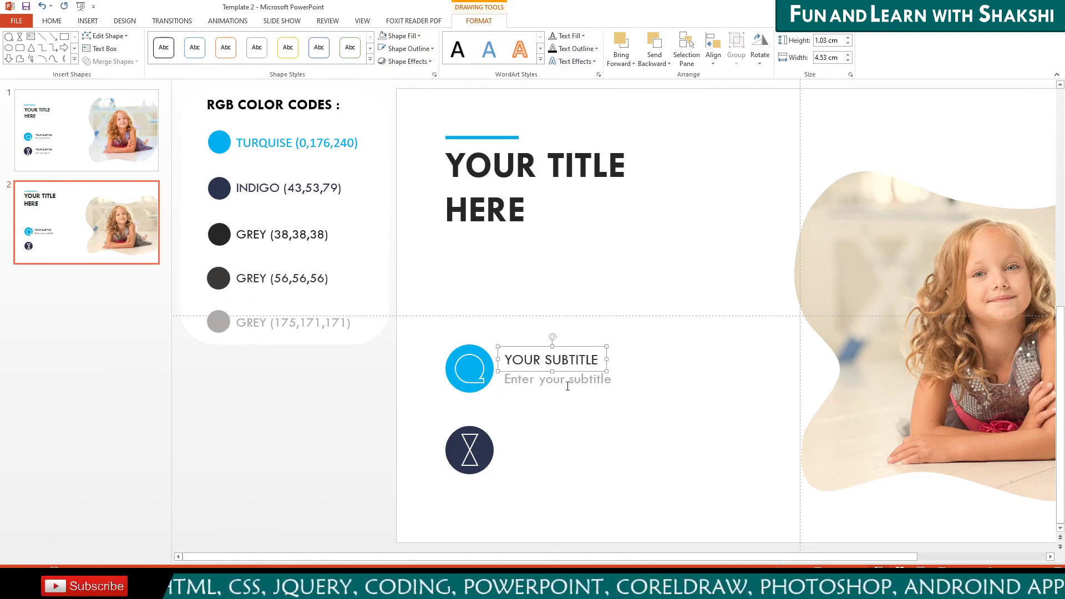
left_click(574, 379, "shift")
left_click_drag(586, 348, 582, 347)
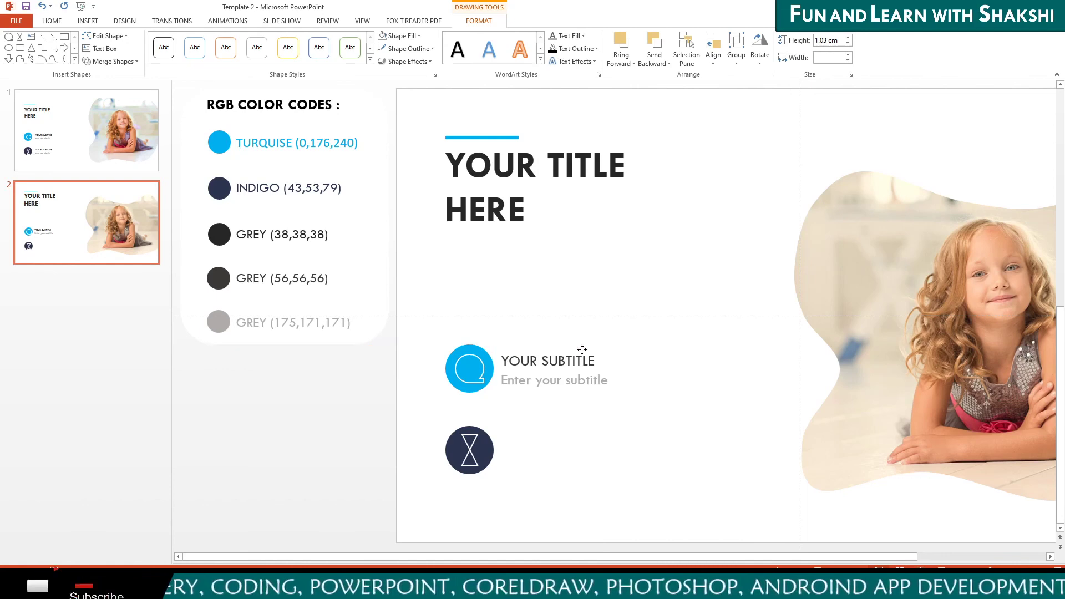
left_click_drag(582, 347, 583, 348)
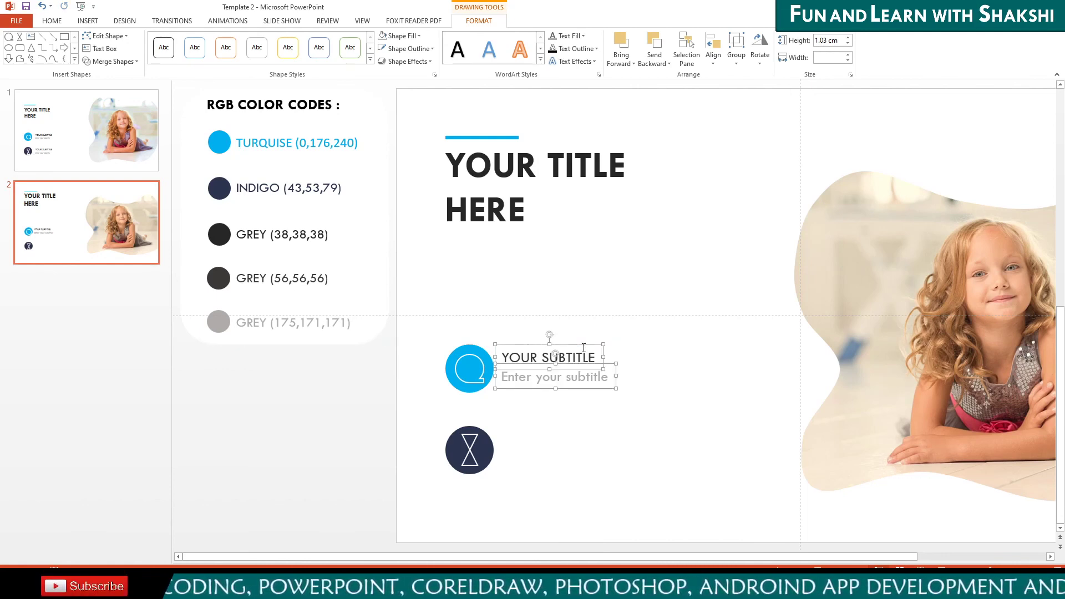
left_click_drag(589, 349, 581, 424)
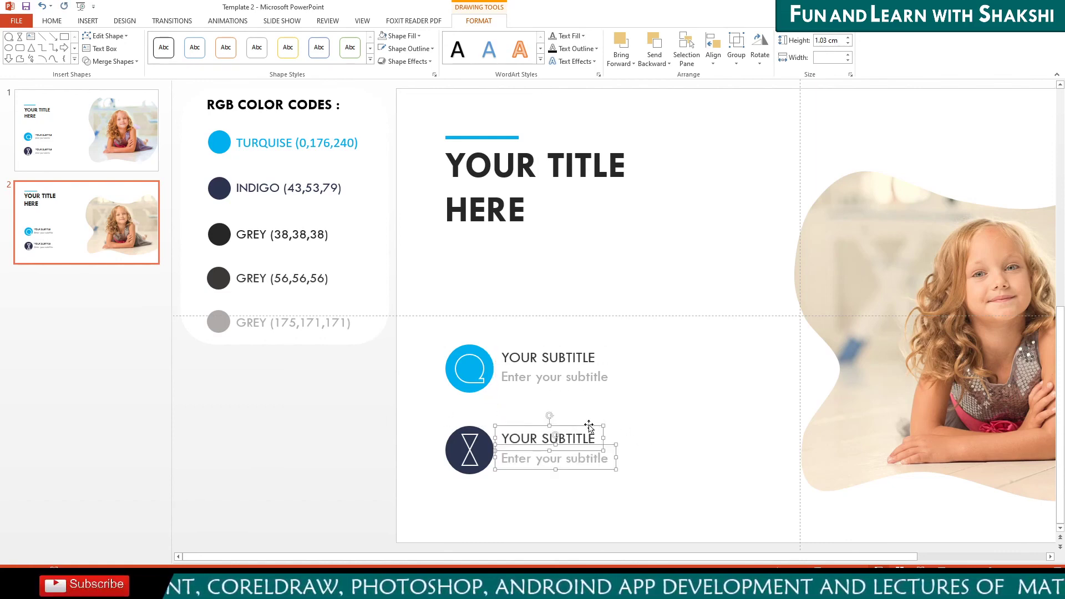
Deselect the copied subtitle pair and scroll through the slides to review the finished slide 2
left_click(355, 431)
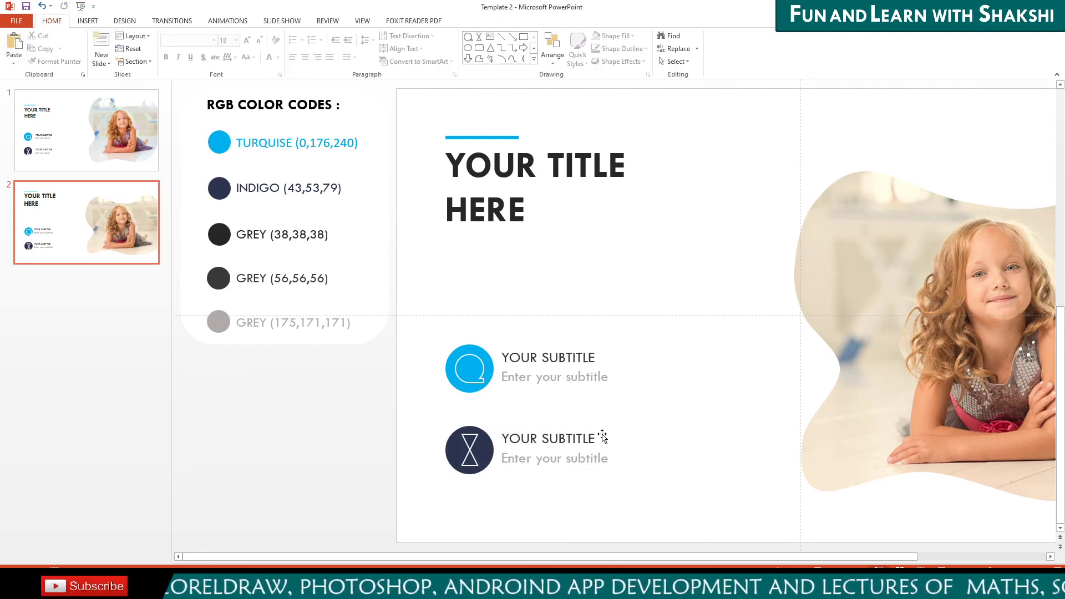
left_click(564, 434)
left_click(288, 458)
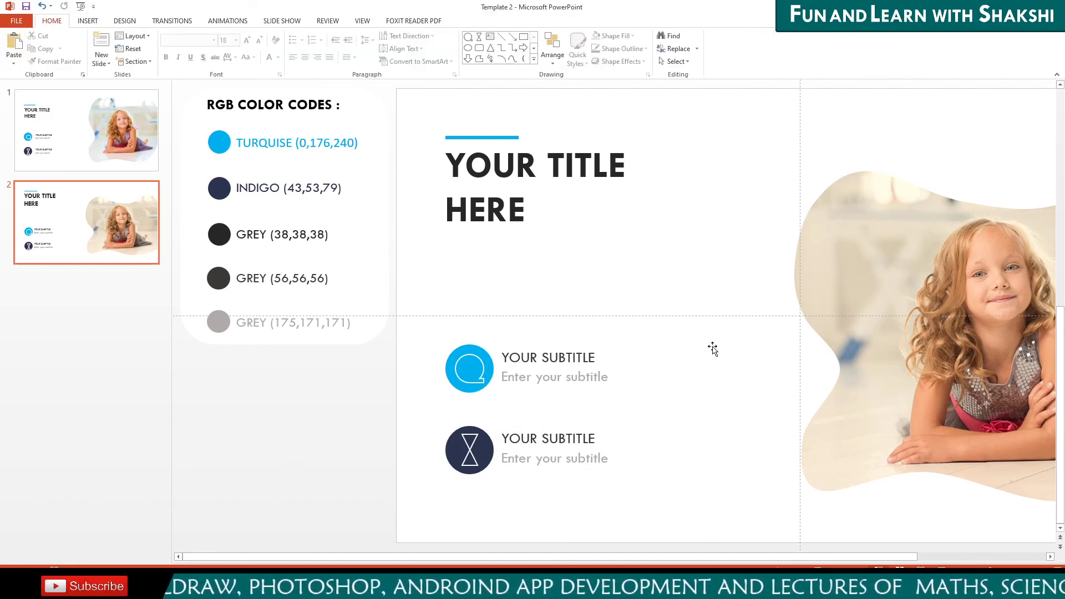
scroll(710, 341, "down", 3, "ctrl")
scroll(710, 335, "down", 1, "ctrl")
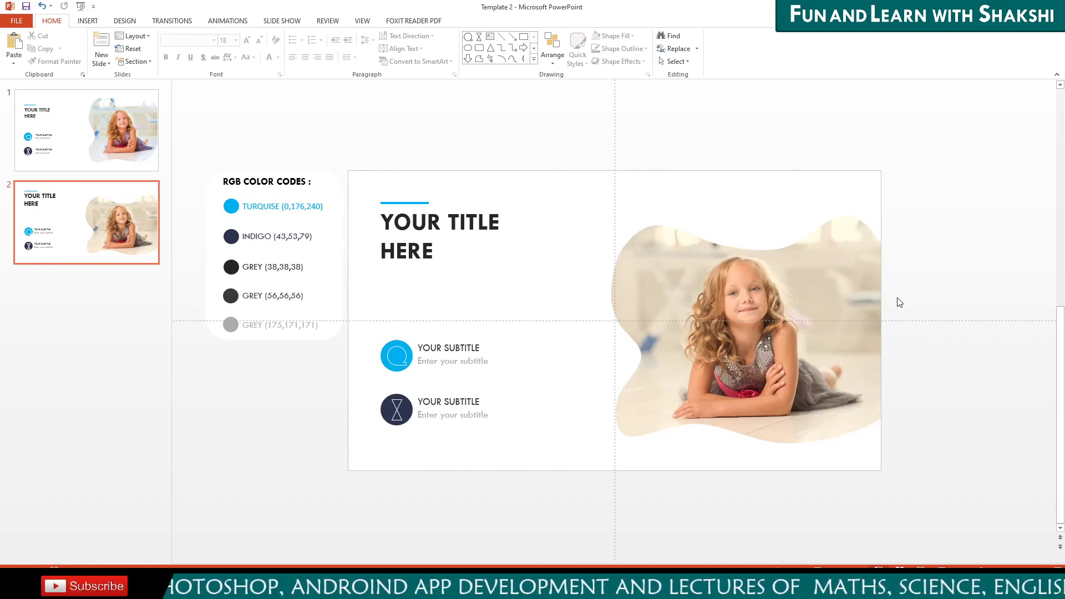
scroll(622, 293, "up", 3, "ctrl")
Add a new slide 3 with a text box containing the pasted phone number
key("ctrl+m")
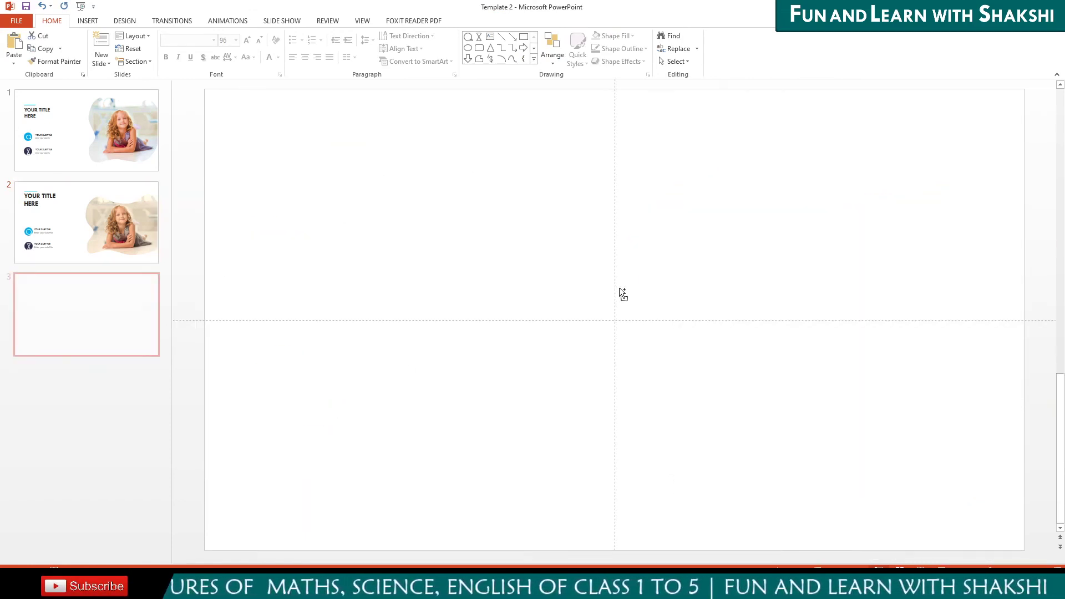
left_click(490, 37)
left_click(442, 229)
key("ctrl+v")
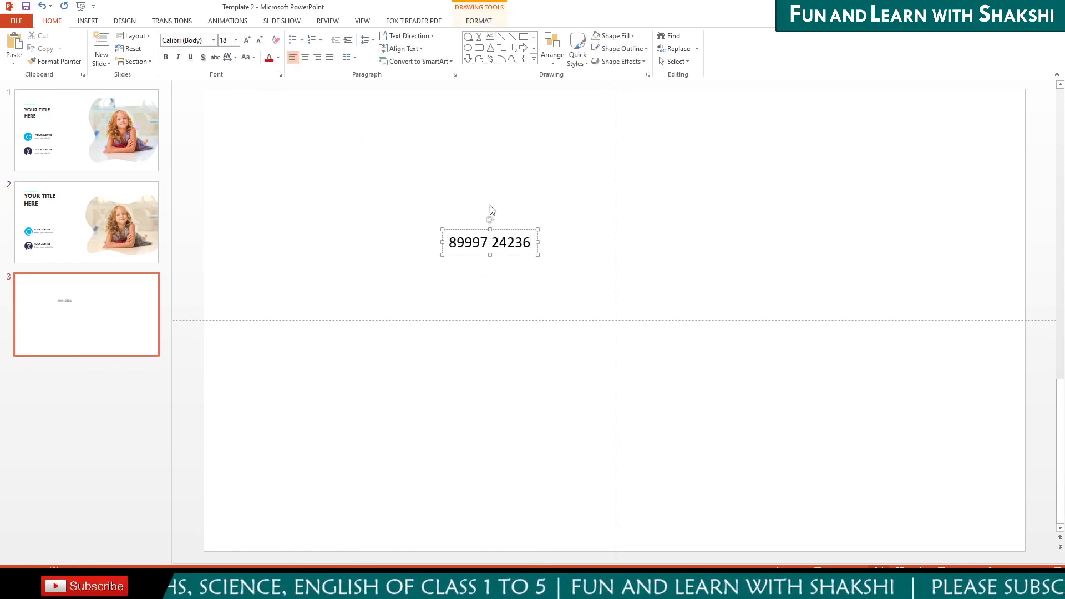
Enlarge the phone number's font size to 138 point
left_click(508, 229)
left_click(248, 44)
left_click(248, 44)
left_click(247, 44)
left_click(478, 20)
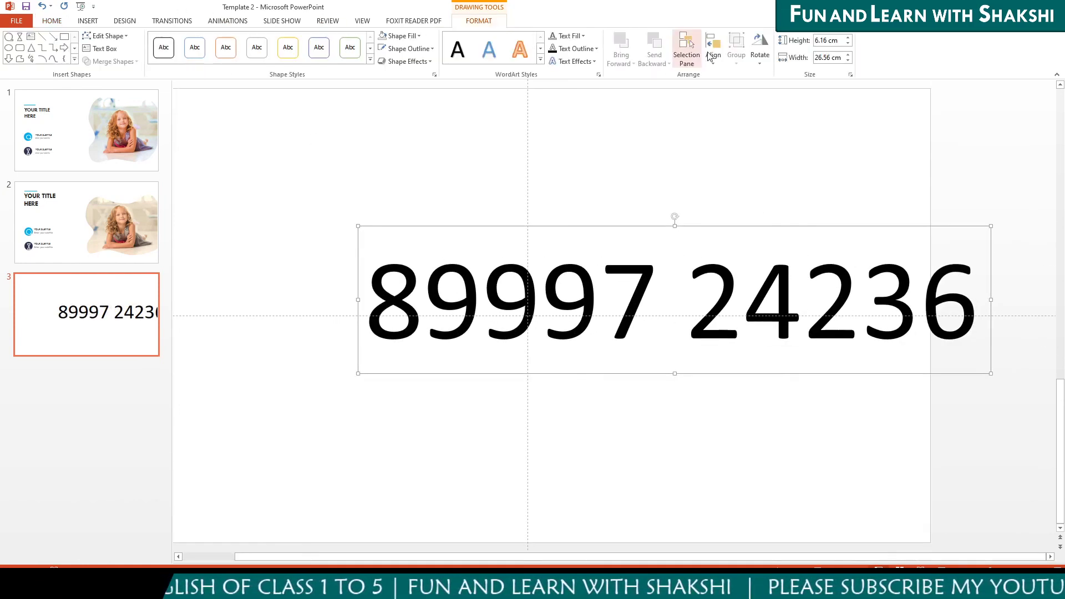
Centre the phone number box horizontally and vertically on the slide
left_click(713, 55)
left_click(735, 94)
left_click(712, 55)
left_click(739, 130)
left_click(877, 161)
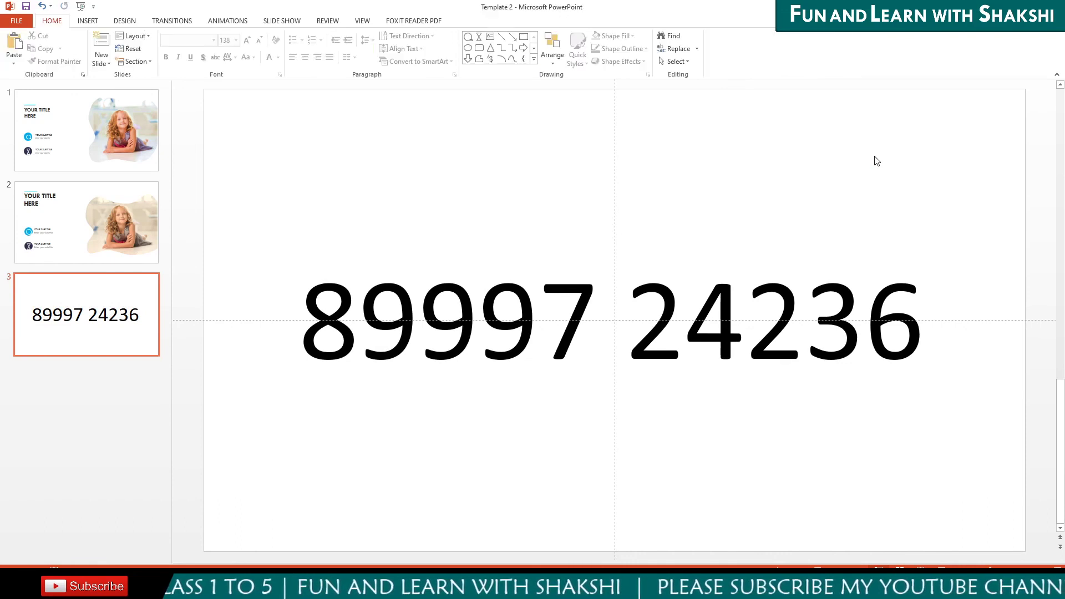